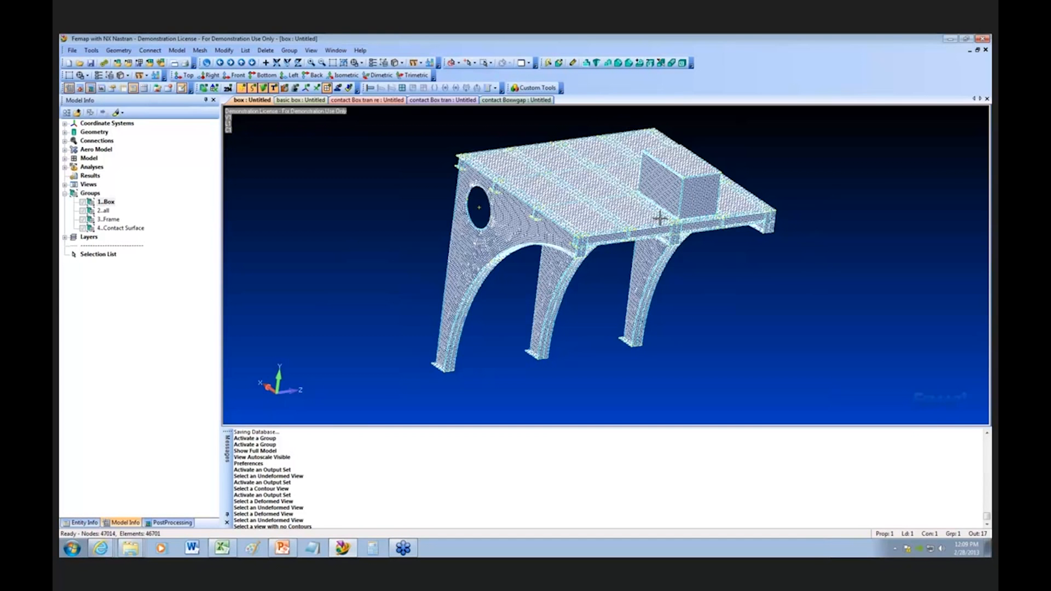
Step: Display only the active group and make the Contact Surface group active so the two facing contact meshes can be examined up close
{"action": "scroll", "coordinate": [660, 218], "scroll_direction": "up", "scroll_amount": 1}
{"action": "scroll", "coordinate": [662, 223], "scroll_direction": "down", "scroll_amount": 1}
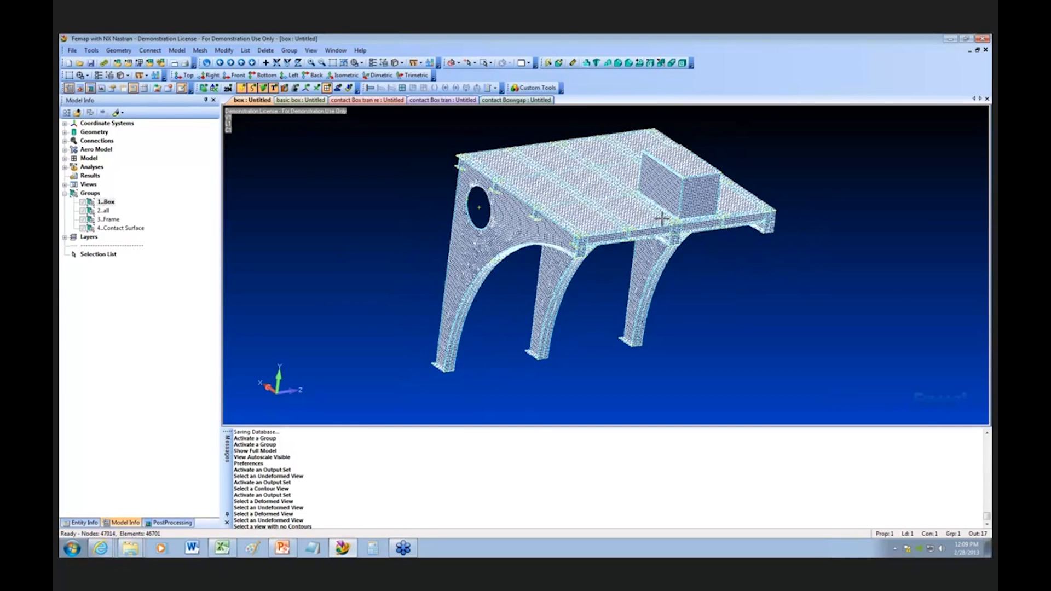
{"action": "right_click", "coordinate": [109, 202]}
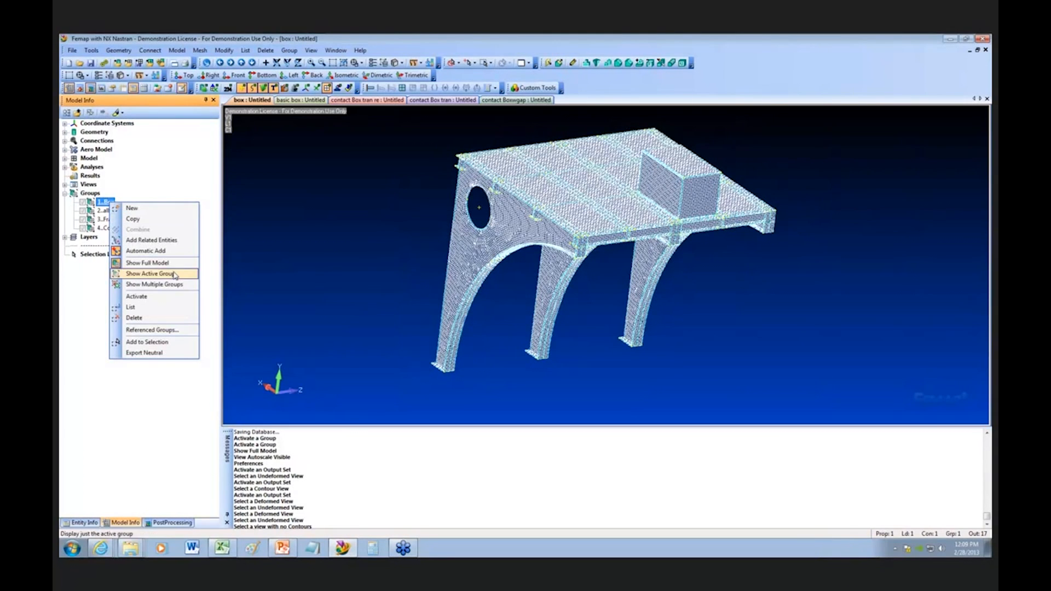
{"action": "left_click", "coordinate": [176, 276]}
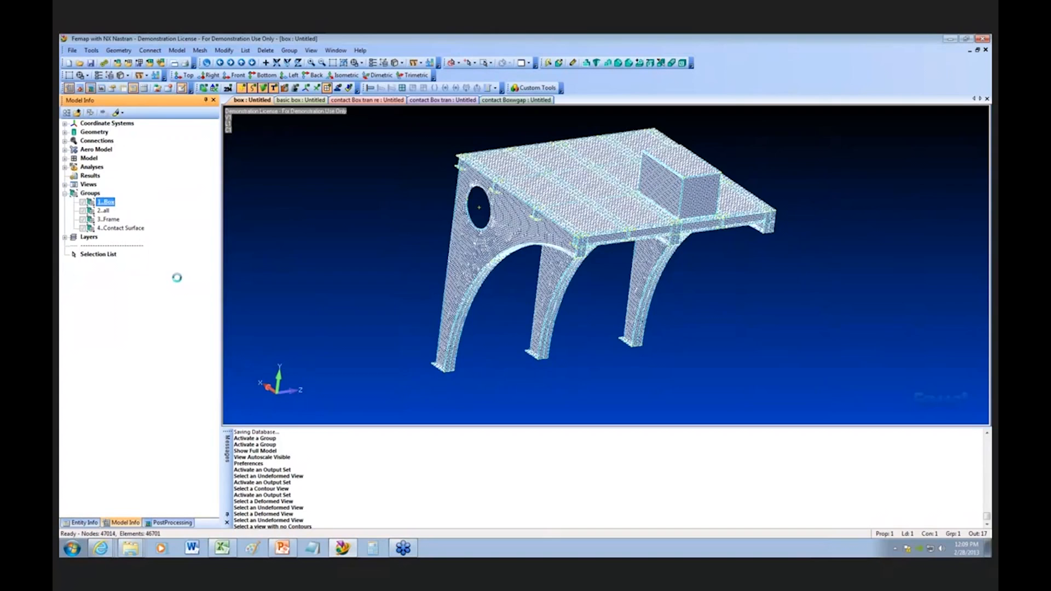
{"action": "double_click", "coordinate": [113, 220]}
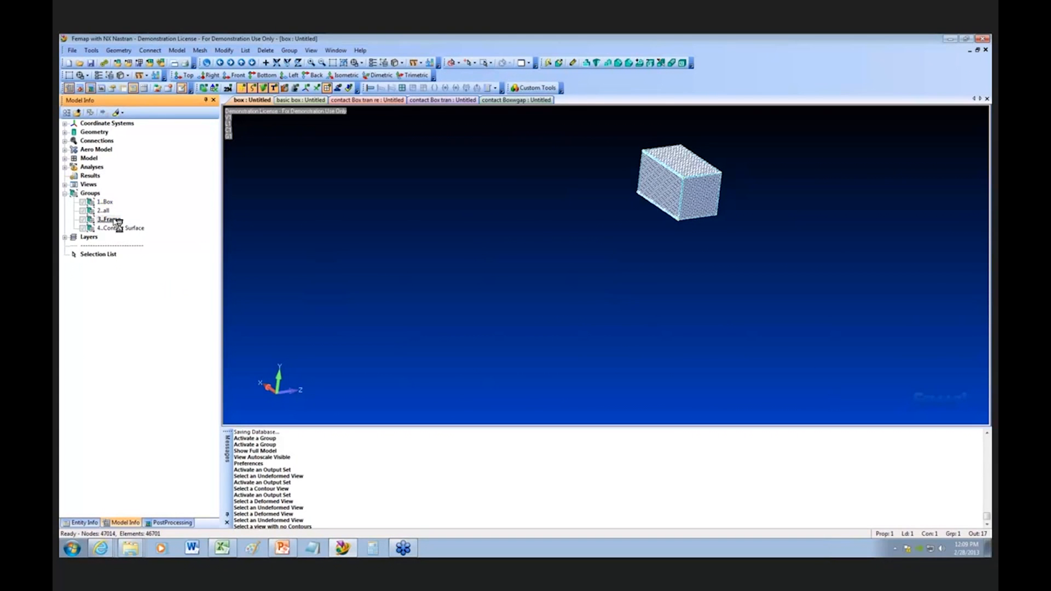
{"action": "double_click", "coordinate": [116, 229]}
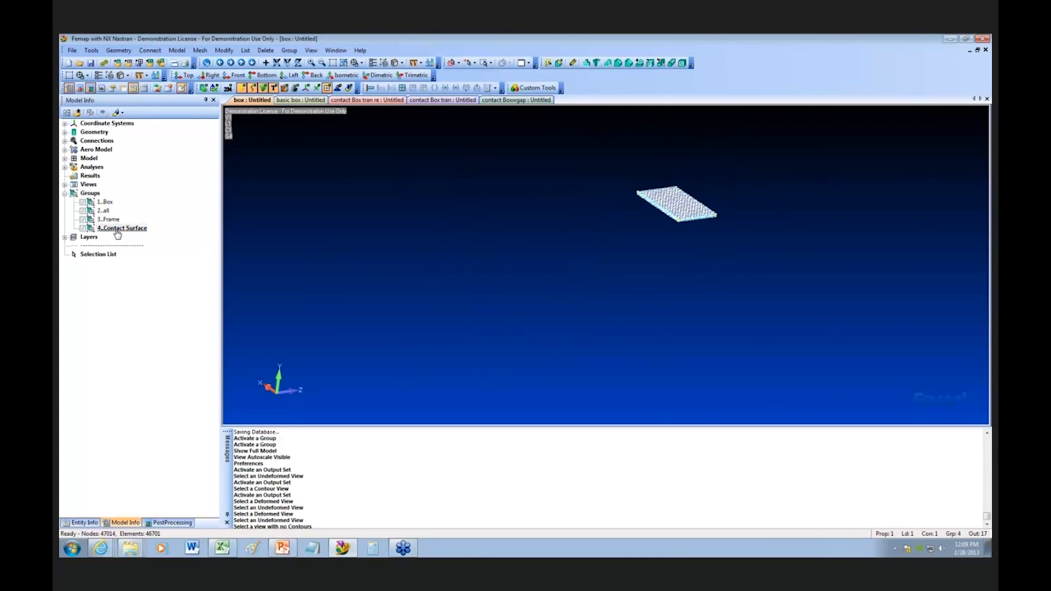
{"action": "left_click", "coordinate": [332, 63]}
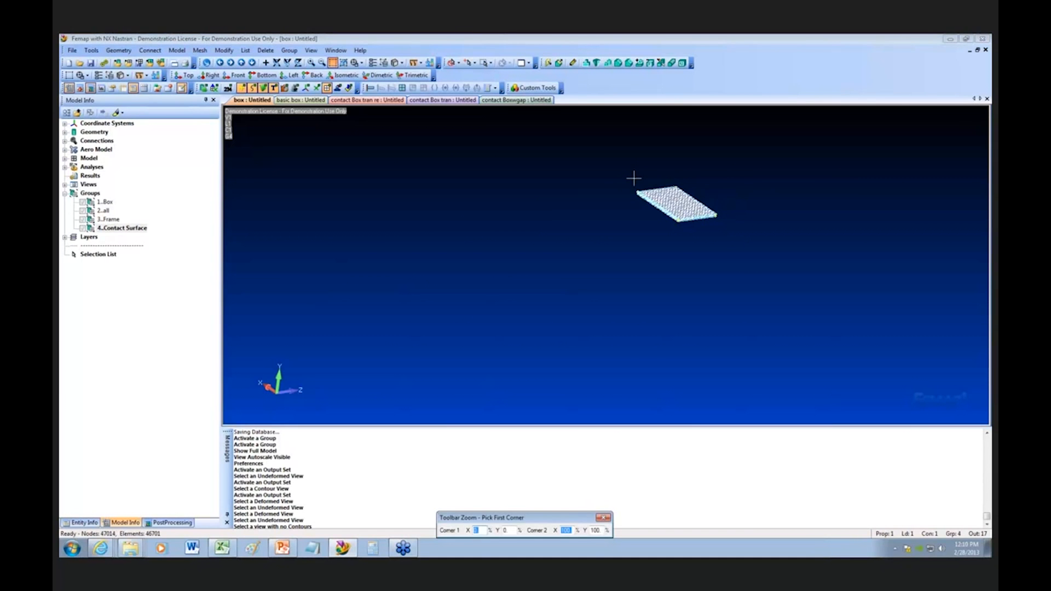
{"action": "left_click_drag", "start_coordinate": [634, 178], "coordinate": [737, 245]}
{"action": "scroll", "coordinate": [690, 319], "scroll_direction": "up", "scroll_amount": 2}
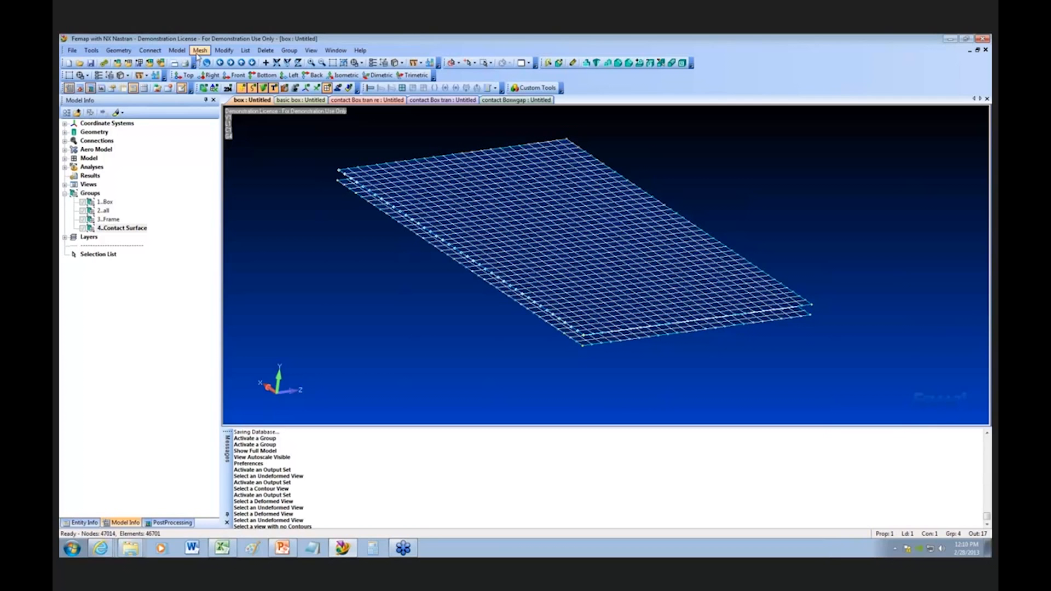
Step: Start a Closest Link mesh connection and select all nodes on the lower contact surface to generate from
{"action": "left_click", "coordinate": [198, 52]}
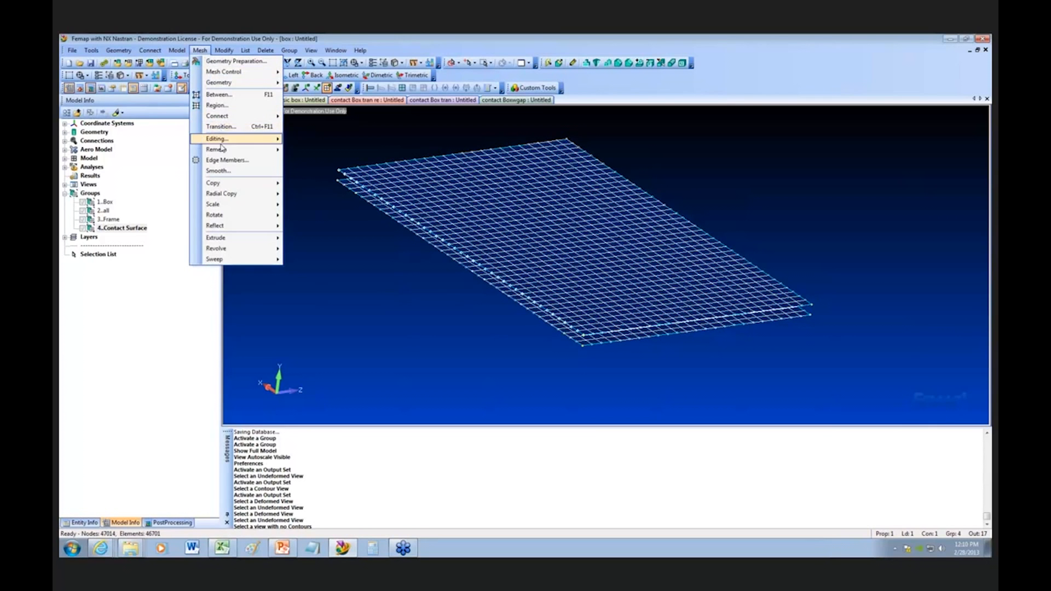
{"action": "mouse_move", "coordinate": [241, 118]}
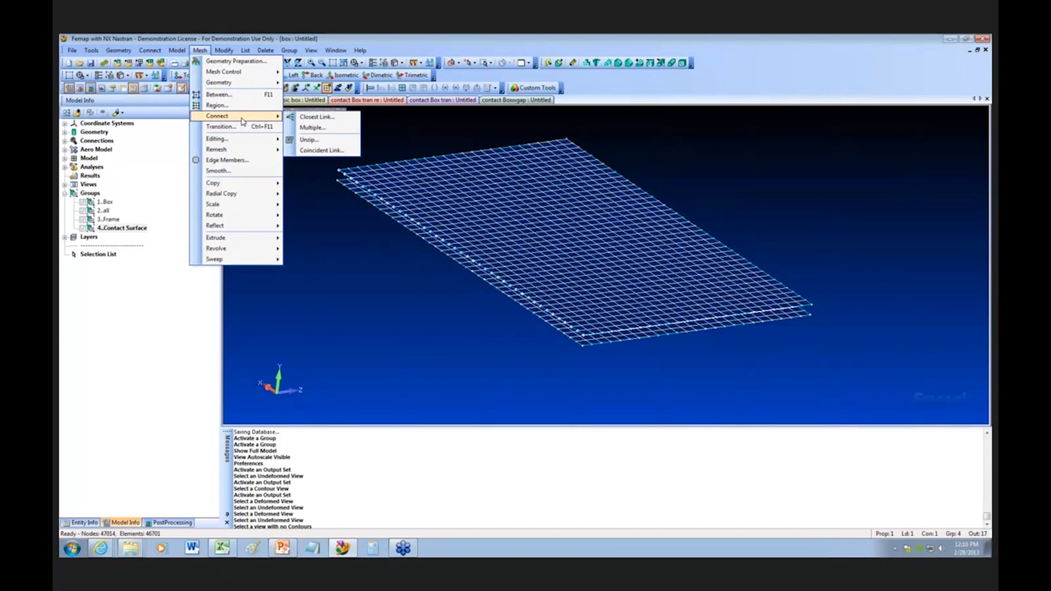
{"action": "left_click", "coordinate": [310, 117]}
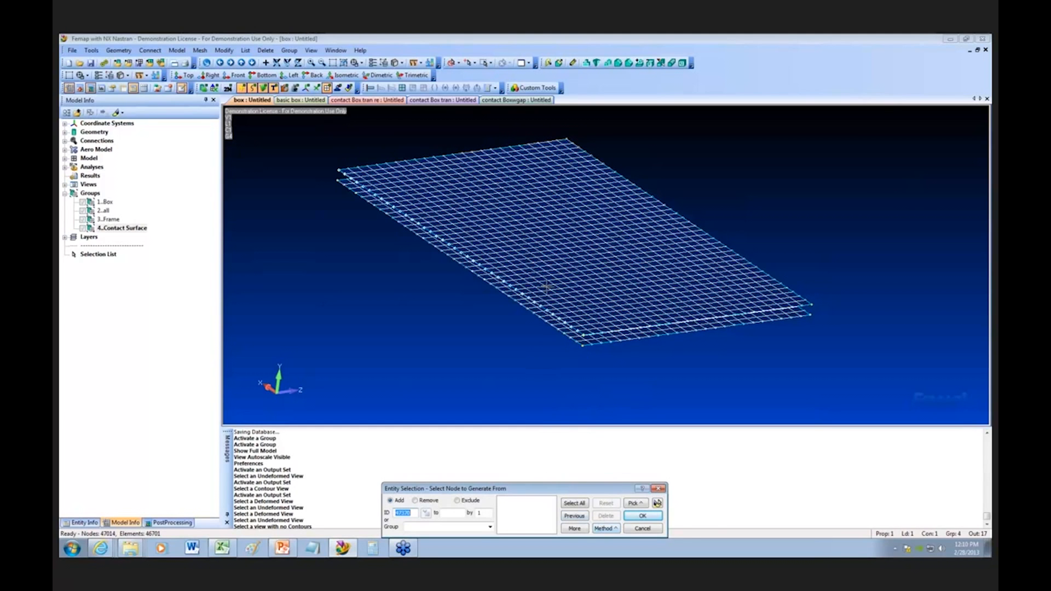
{"action": "left_click_drag", "start_coordinate": [423, 490], "coordinate": [275, 225]}
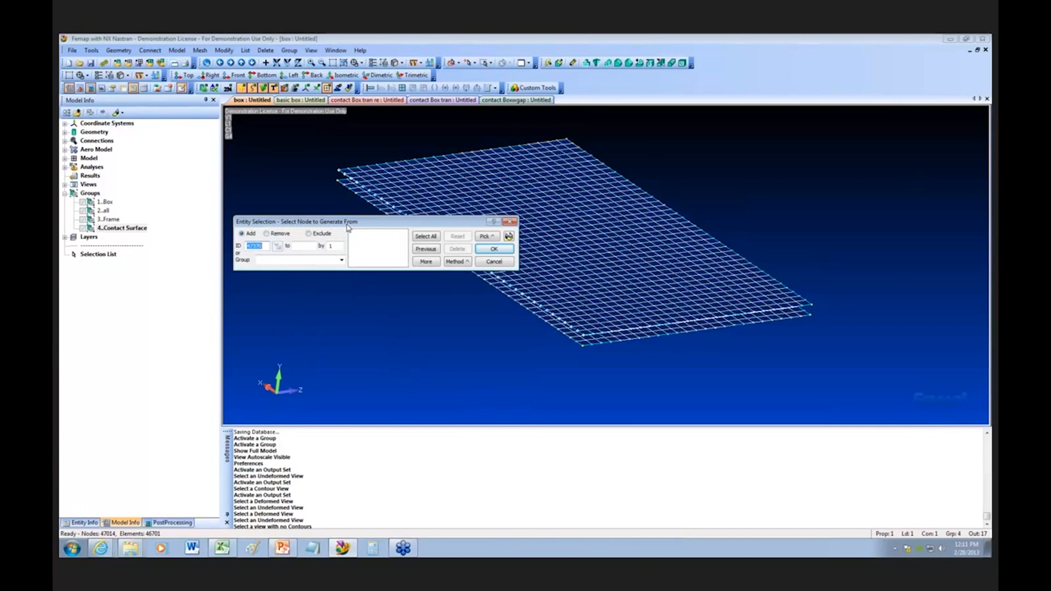
{"action": "left_click", "coordinate": [457, 262]}
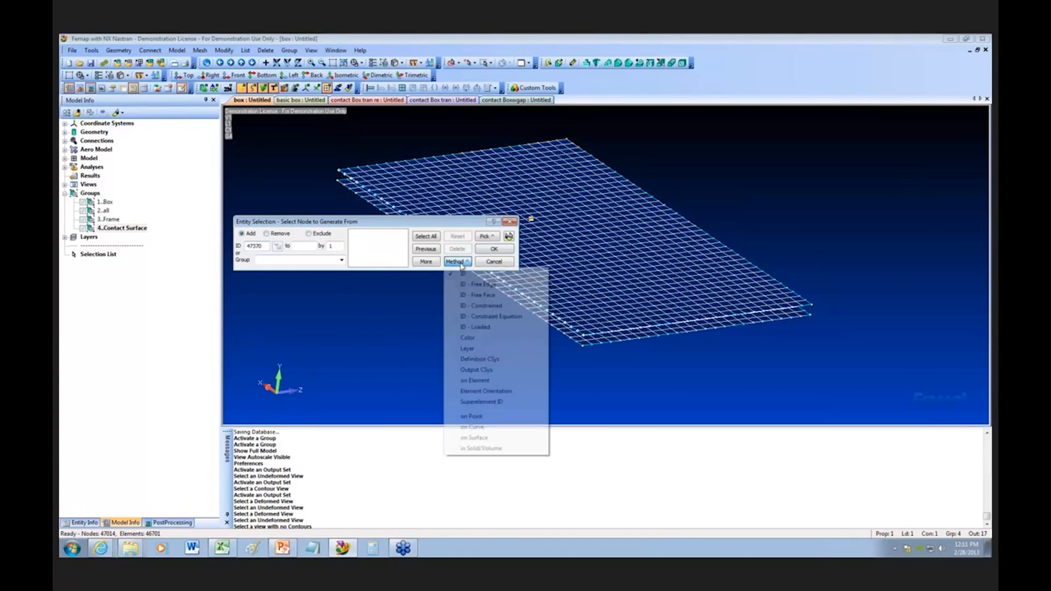
{"action": "left_click", "coordinate": [477, 438]}
{"action": "left_click", "coordinate": [596, 244]}
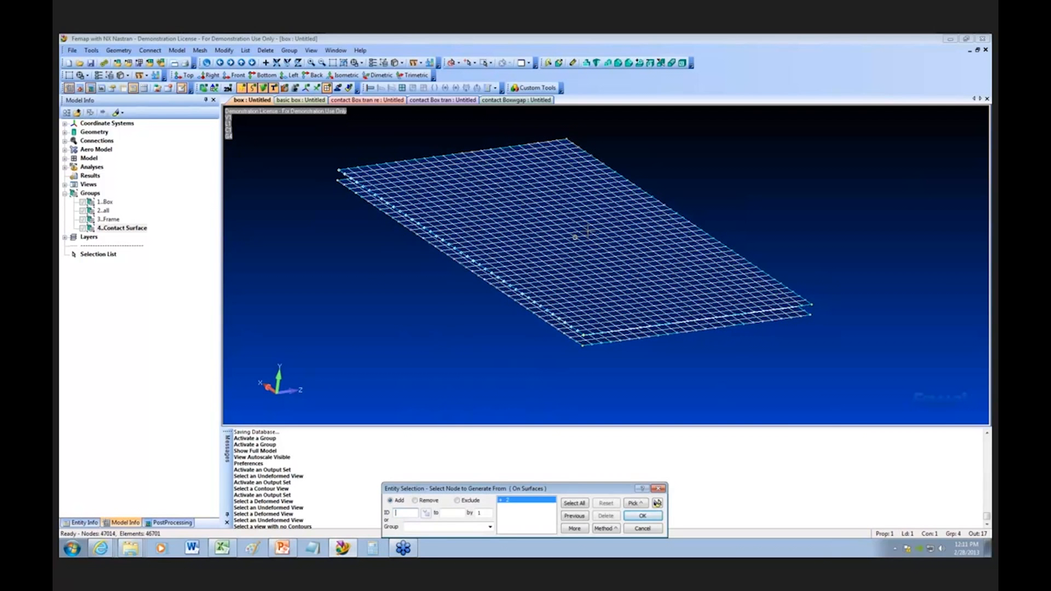
{"action": "left_click", "coordinate": [643, 517]}
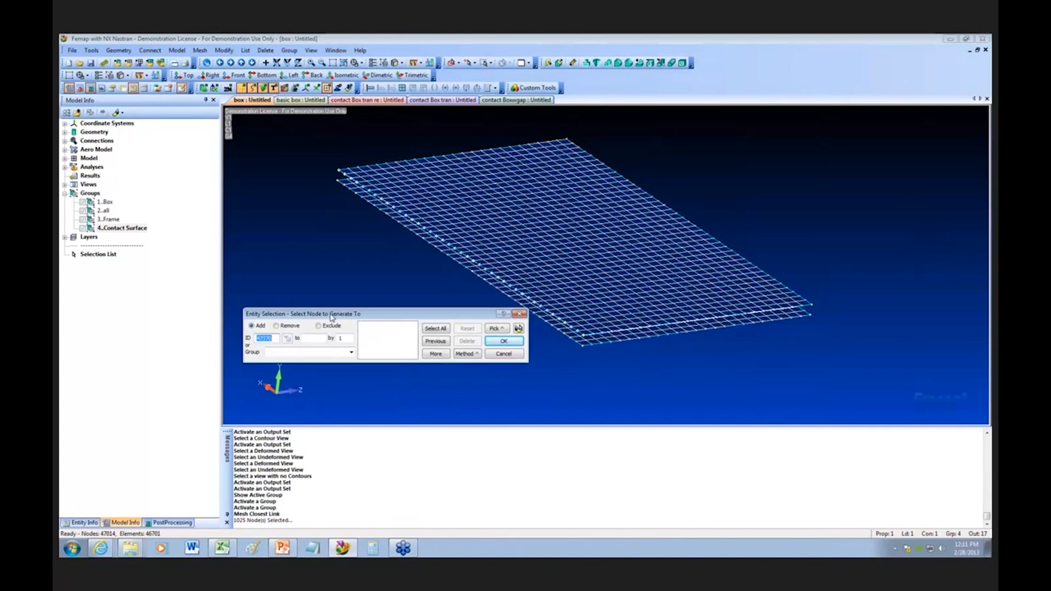
Step: Select all nodes on the upper contact surface as the nodes to generate to
{"action": "left_click", "coordinate": [470, 354]}
{"action": "left_click", "coordinate": [481, 343]}
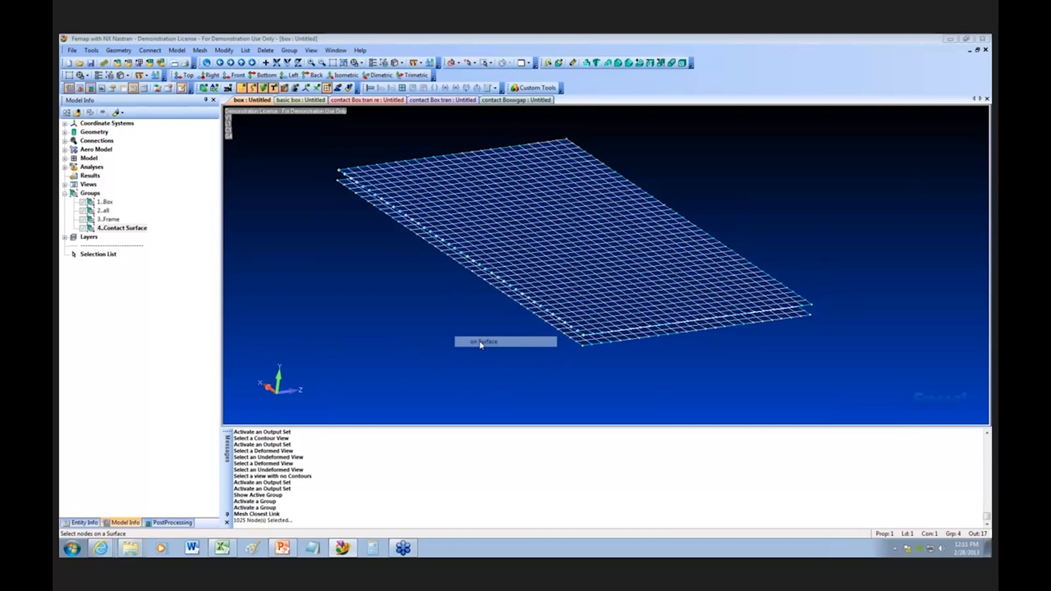
{"action": "left_click", "coordinate": [502, 304]}
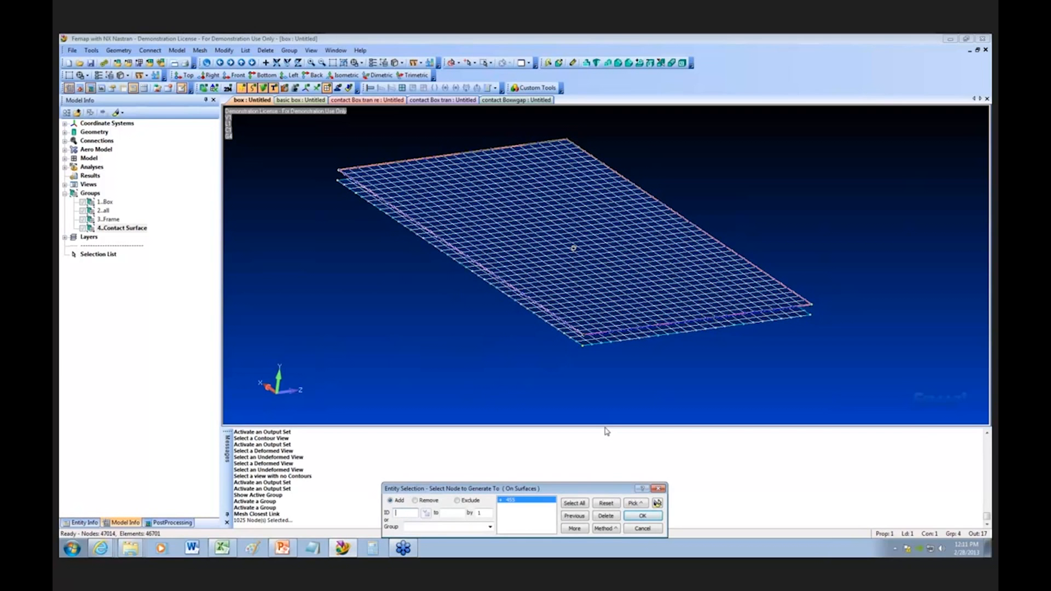
{"action": "left_click", "coordinate": [650, 518]}
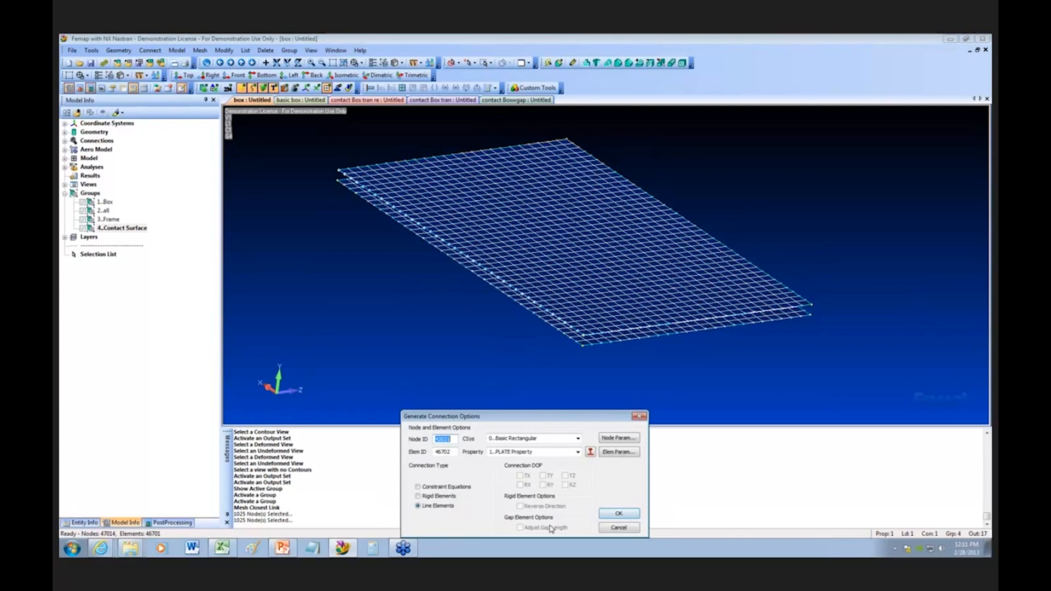
Step: Generate the connections as rigid elements with the TX, TY and TZ degrees of freedom
{"action": "left_click", "coordinate": [418, 496]}
{"action": "left_click", "coordinate": [521, 476]}
{"action": "left_click", "coordinate": [543, 476]}
{"action": "left_click", "coordinate": [565, 476]}
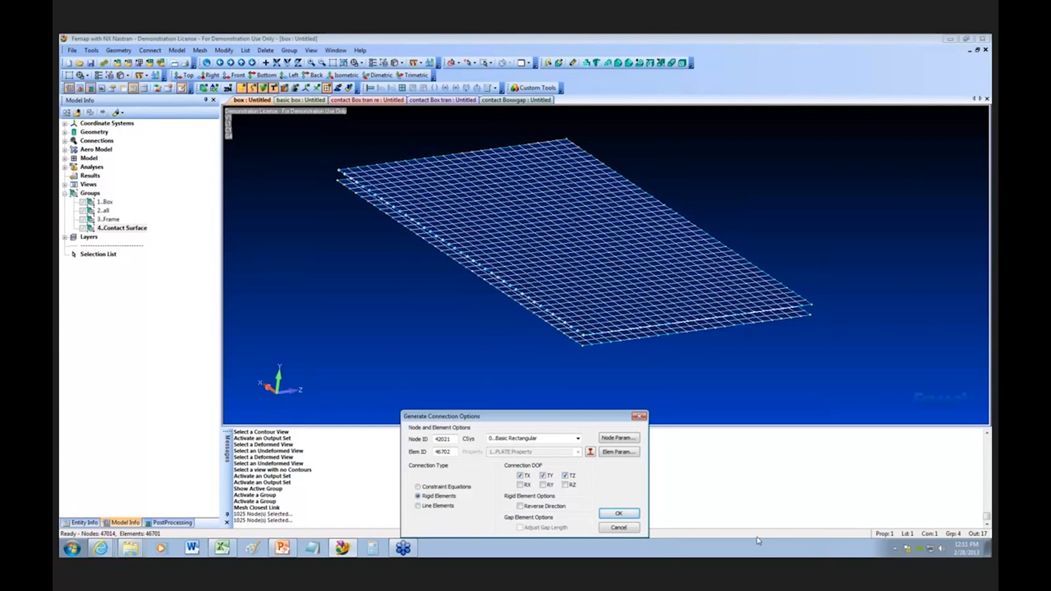
{"action": "left_click_drag", "start_coordinate": [593, 420], "coordinate": [445, 354]}
{"action": "left_click", "coordinate": [480, 445]}
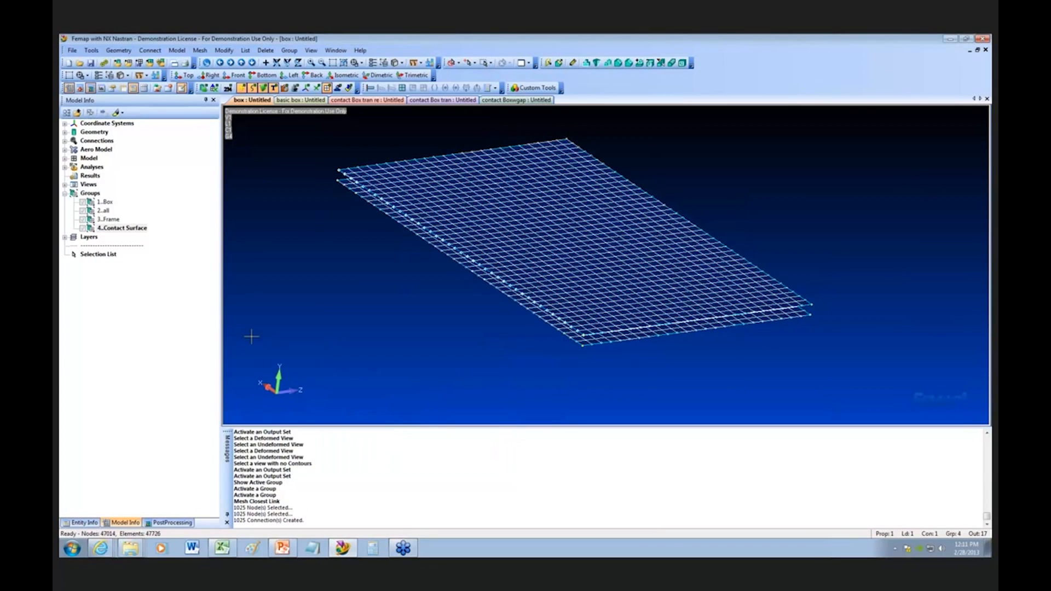
{"action": "right_click", "coordinate": [121, 231]}
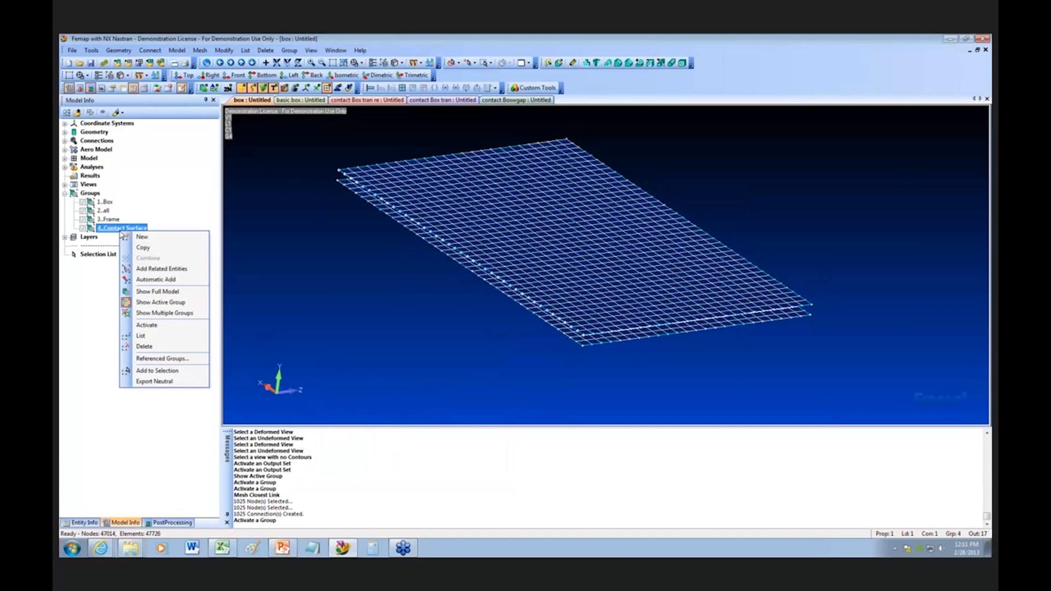
{"action": "left_click", "coordinate": [159, 279]}
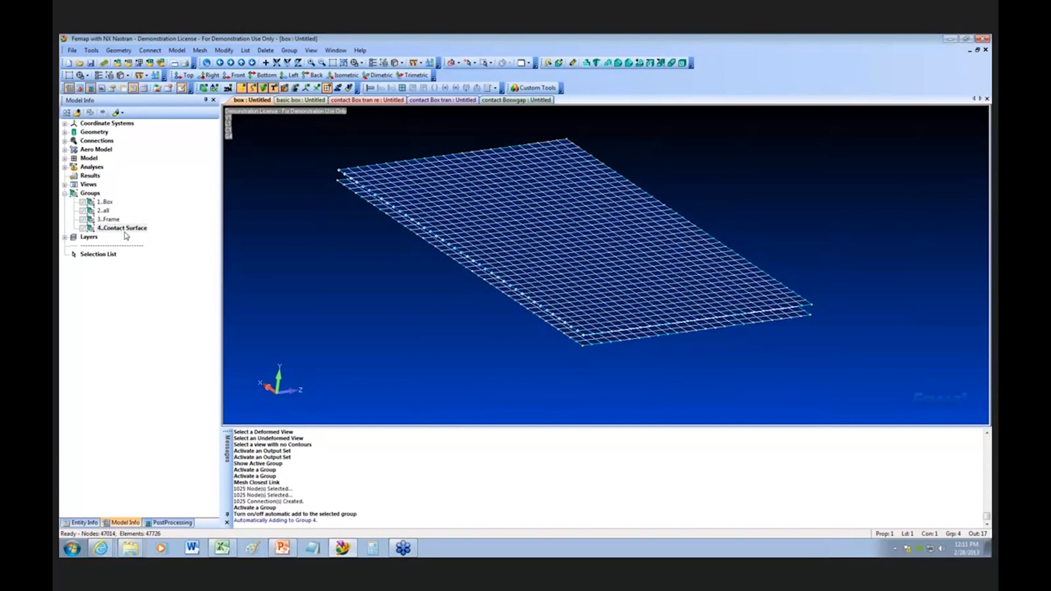
{"action": "left_click", "coordinate": [92, 51]}
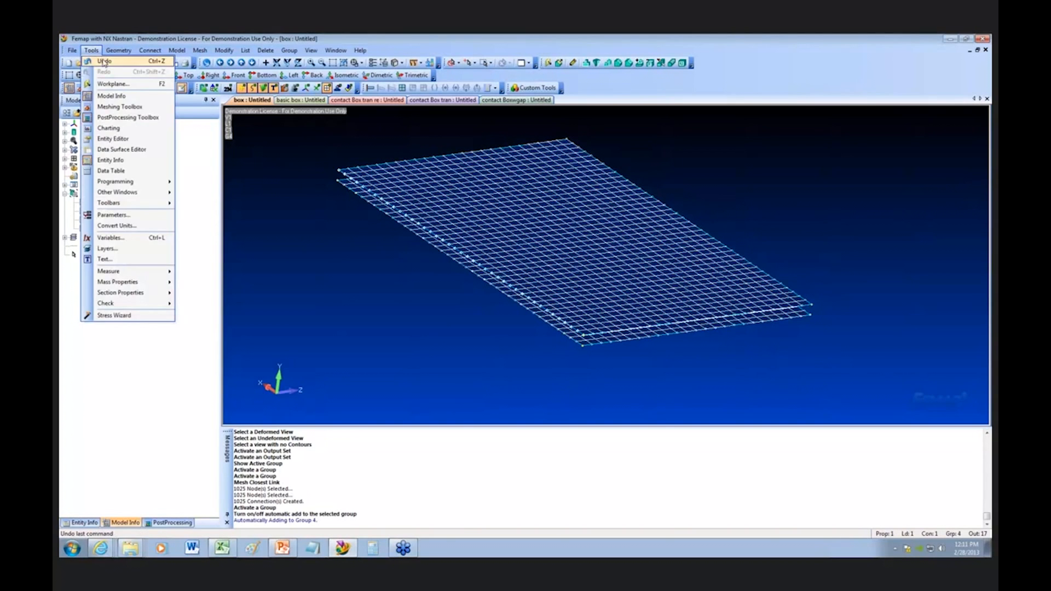
{"action": "left_click", "coordinate": [97, 59]}
{"action": "left_click", "coordinate": [92, 51]}
{"action": "left_click", "coordinate": [97, 59]}
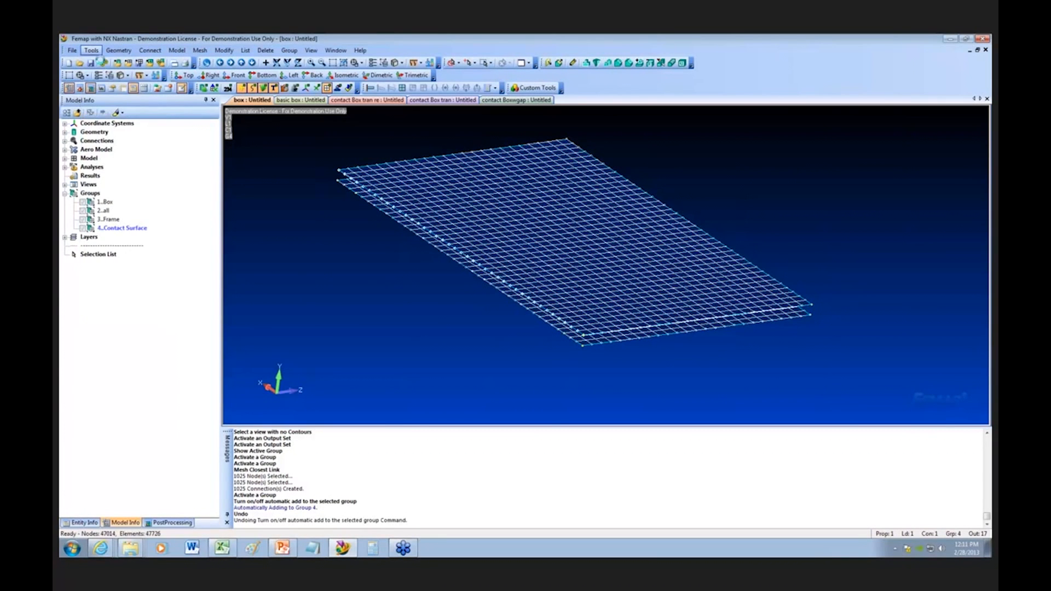
Step: Activate the Contact Surface group and turn on automatic adding of new entities to it
{"action": "double_click", "coordinate": [107, 229]}
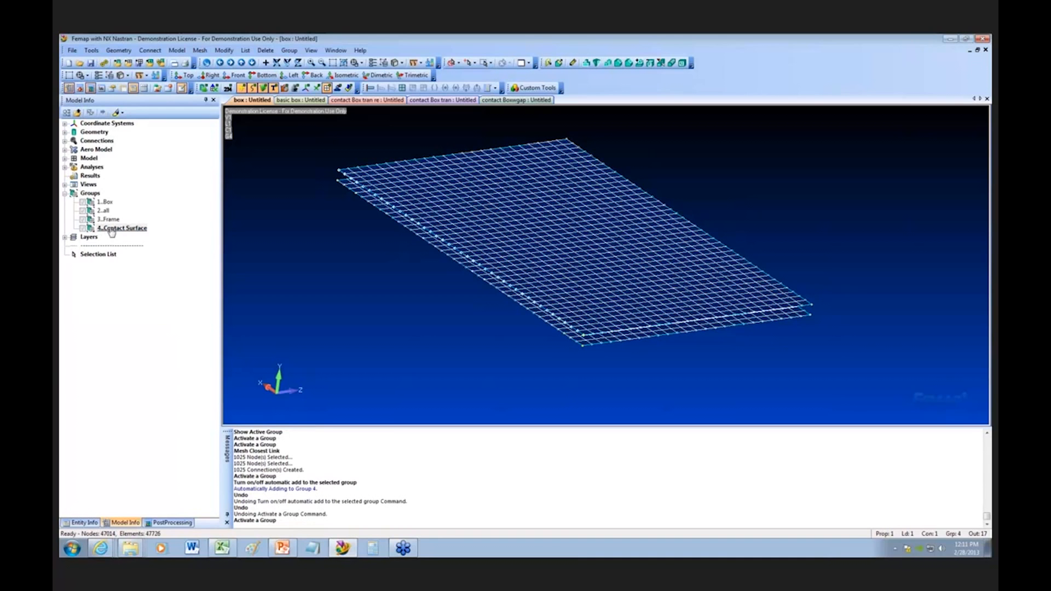
{"action": "right_click", "coordinate": [108, 228]}
{"action": "left_click", "coordinate": [156, 276]}
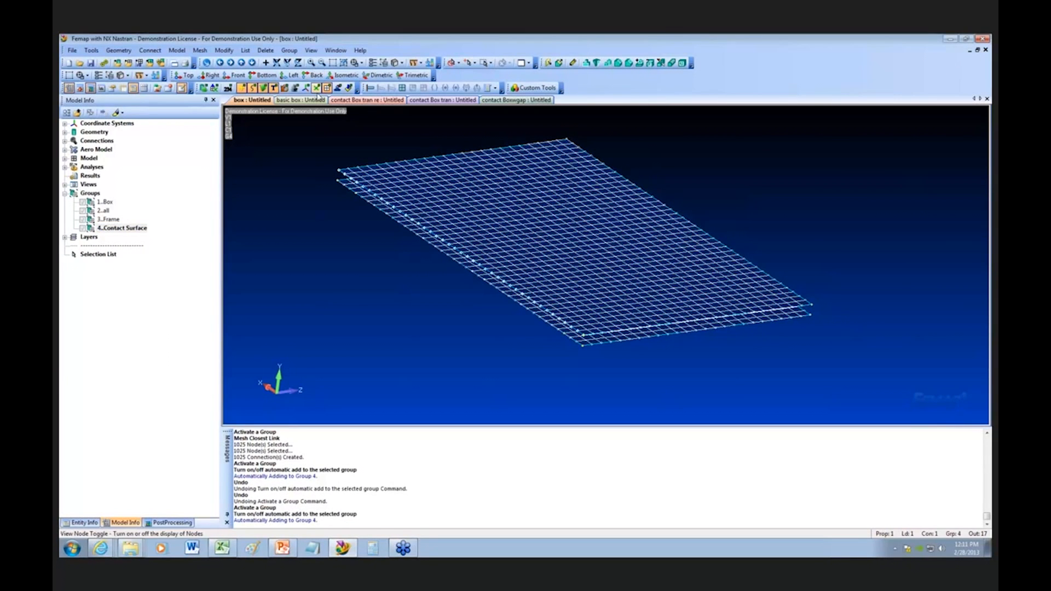
Step: Start another Closest Link connection and choose the nodes on the lower contact surface to generate from
{"action": "left_click", "coordinate": [200, 50]}
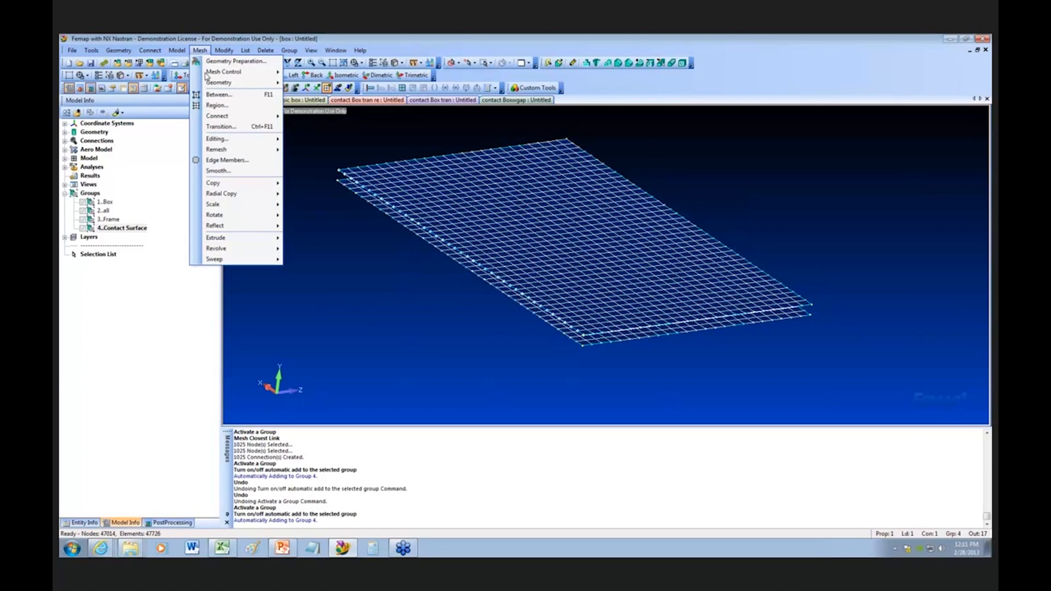
{"action": "mouse_move", "coordinate": [235, 116]}
{"action": "left_click", "coordinate": [303, 128]}
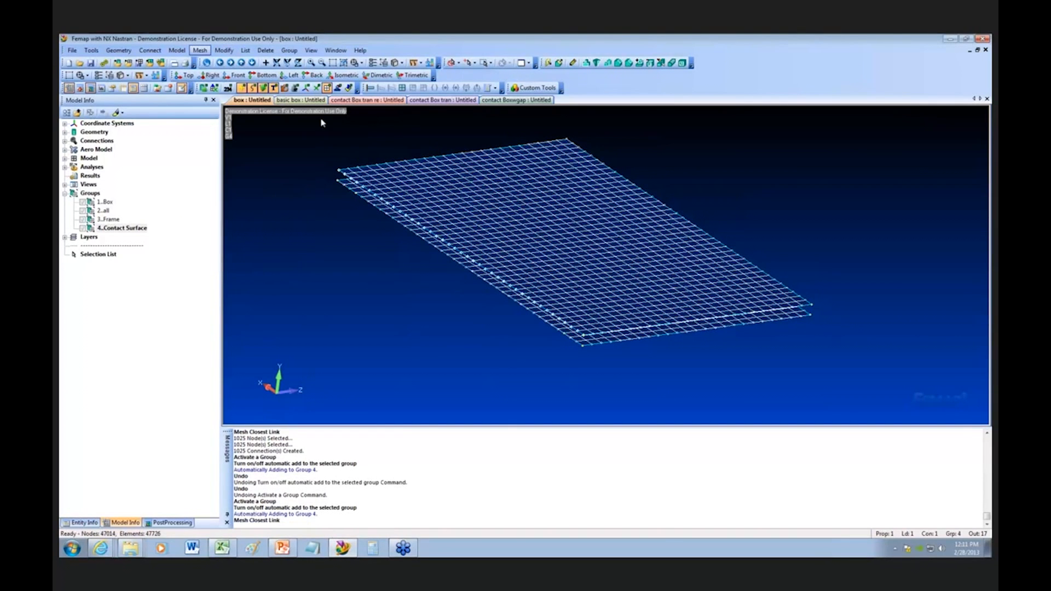
{"action": "left_click", "coordinate": [606, 528]}
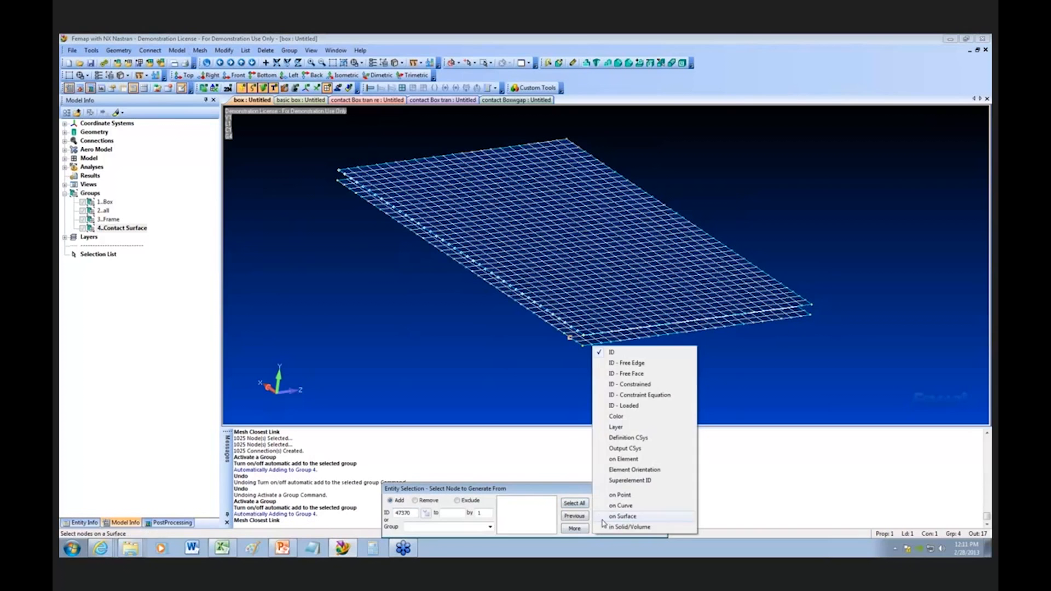
{"action": "left_click", "coordinate": [630, 518]}
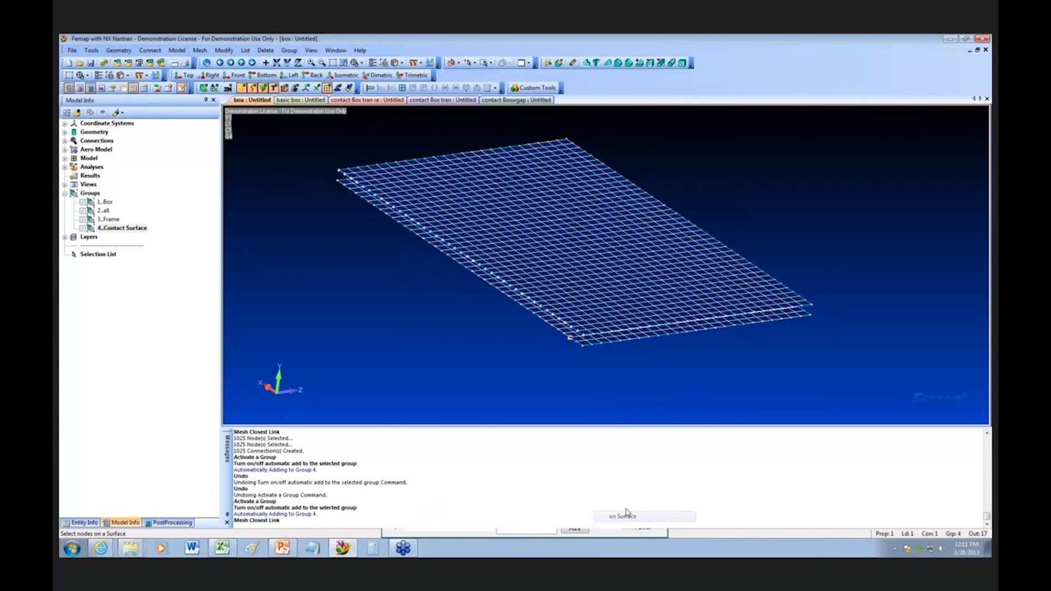
{"action": "left_click", "coordinate": [567, 280]}
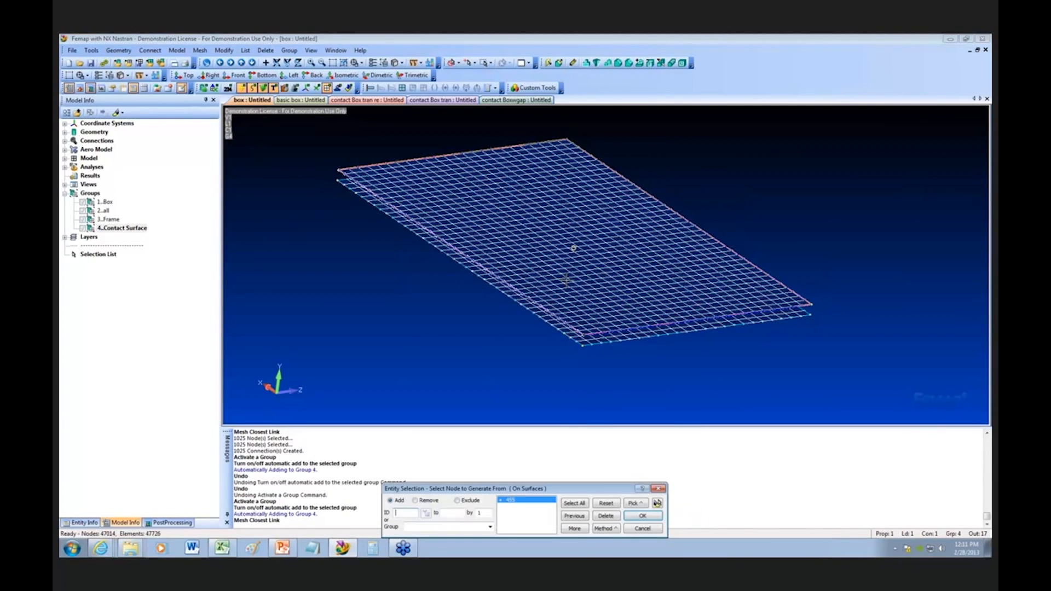
{"action": "left_click", "coordinate": [606, 503]}
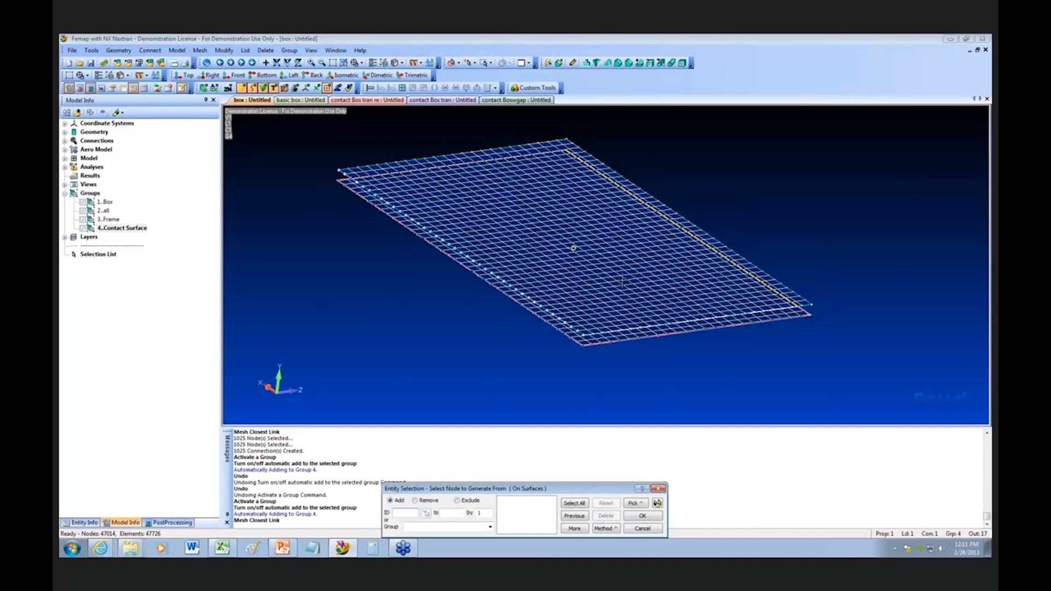
{"action": "left_click", "coordinate": [574, 248]}
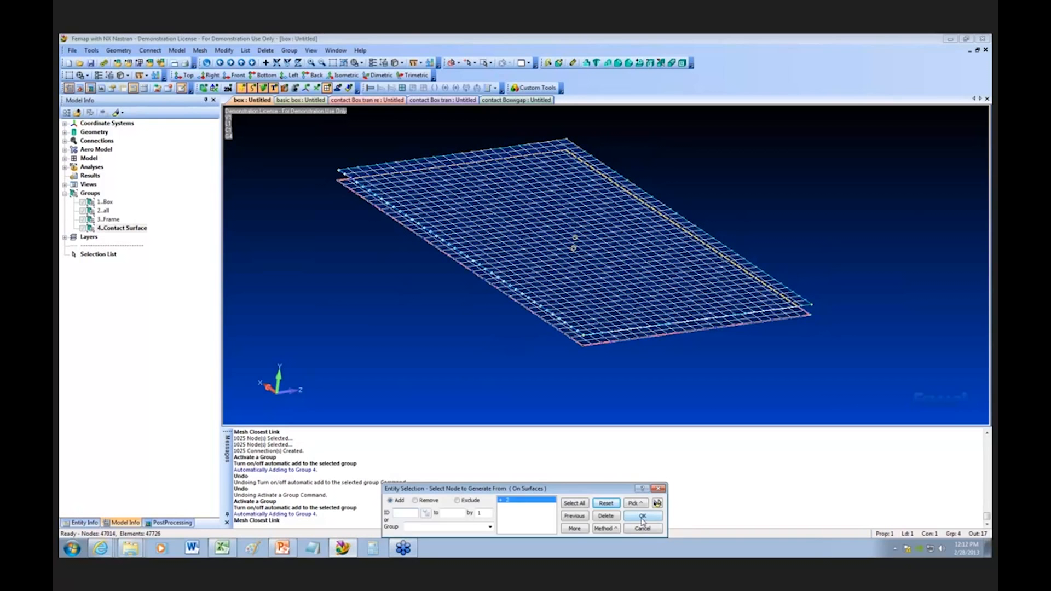
{"action": "left_click", "coordinate": [643, 517]}
Step: Choose the nodes on the upper contact surface to generate to
{"action": "left_click", "coordinate": [616, 532]}
{"action": "left_click", "coordinate": [614, 466]}
{"action": "left_click", "coordinate": [570, 247]}
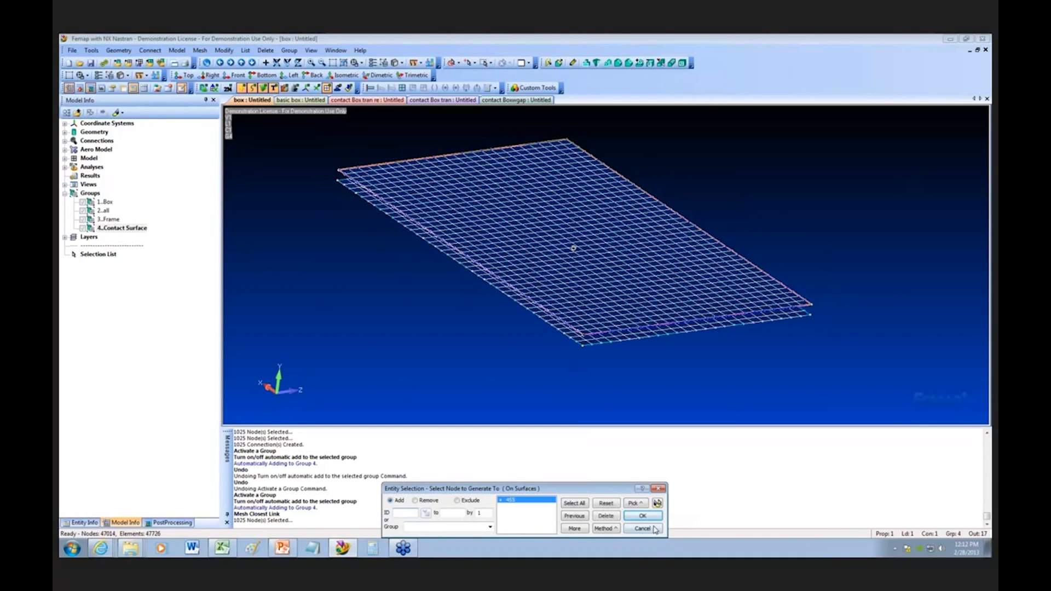
{"action": "left_click", "coordinate": [643, 515]}
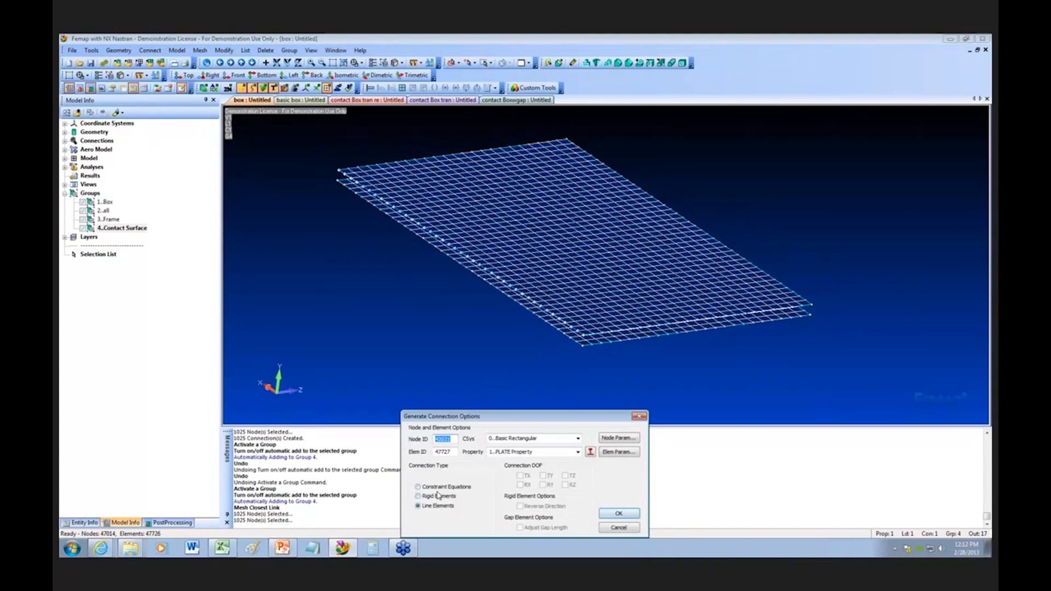
Step: Create the links as rigid elements connecting TX, TY and TZ between the two contact surfaces
{"action": "left_click", "coordinate": [438, 495]}
{"action": "left_click", "coordinate": [521, 475]}
{"action": "left_click", "coordinate": [542, 476]}
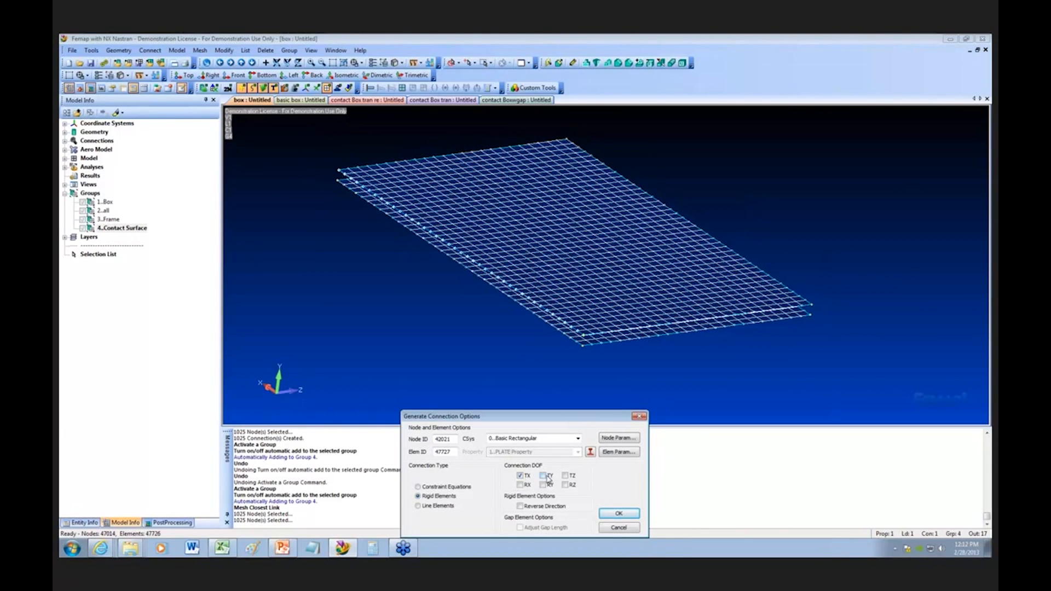
{"action": "left_click", "coordinate": [566, 476]}
{"action": "left_click", "coordinate": [619, 514]}
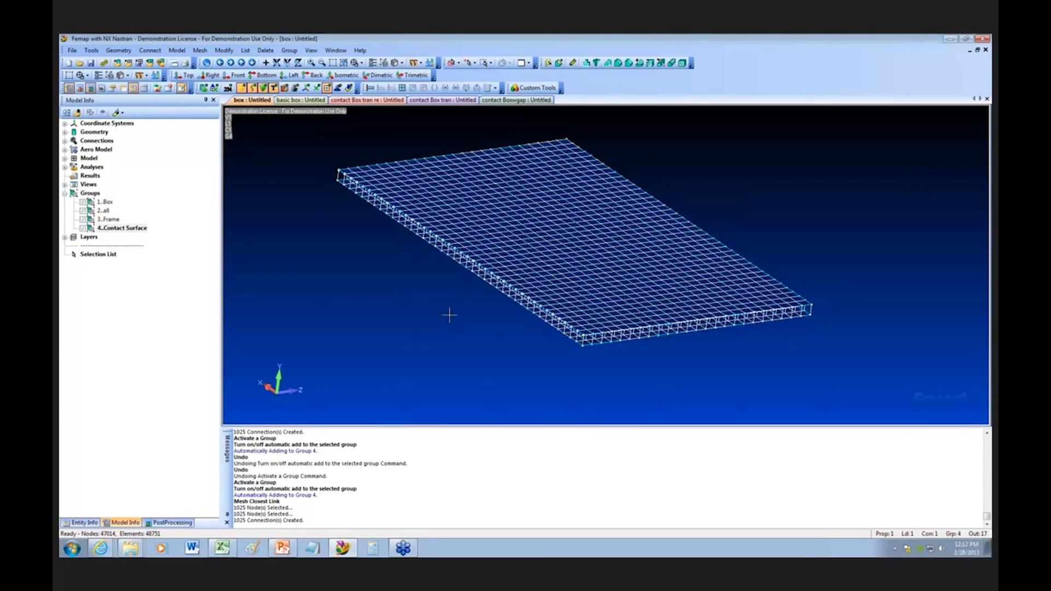
Step: Undo the last Closest Link connection between the two contact surfaces
{"action": "left_click", "coordinate": [94, 52]}
{"action": "left_click", "coordinate": [94, 52]}
{"action": "left_click", "coordinate": [94, 52]}
{"action": "left_click", "coordinate": [104, 62]}
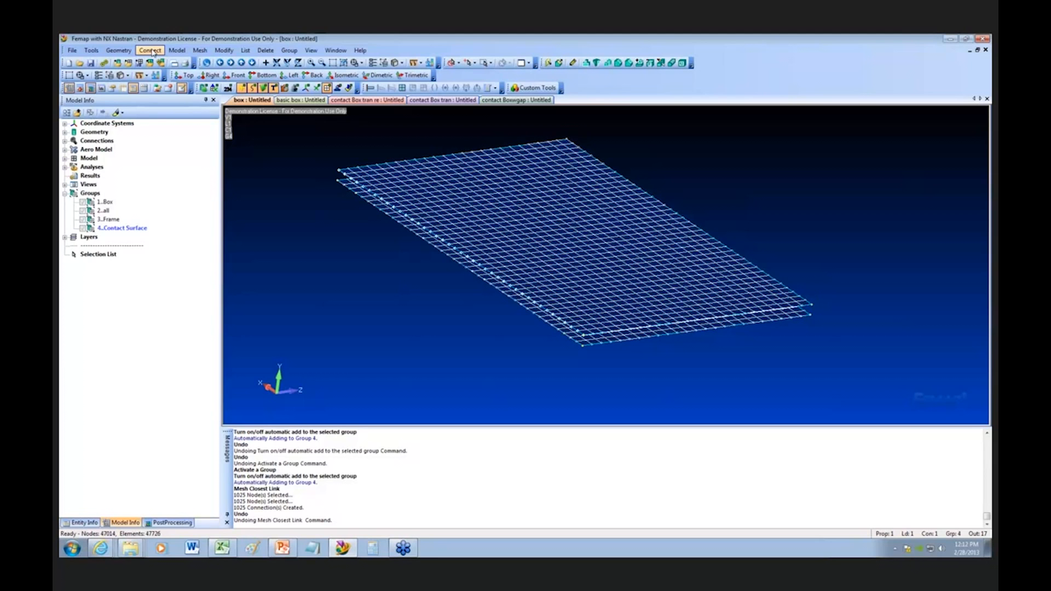
Step: Start a new Closest Link connection, choosing the nodes to generate from by picking the lower contact surface
{"action": "left_click", "coordinate": [201, 51]}
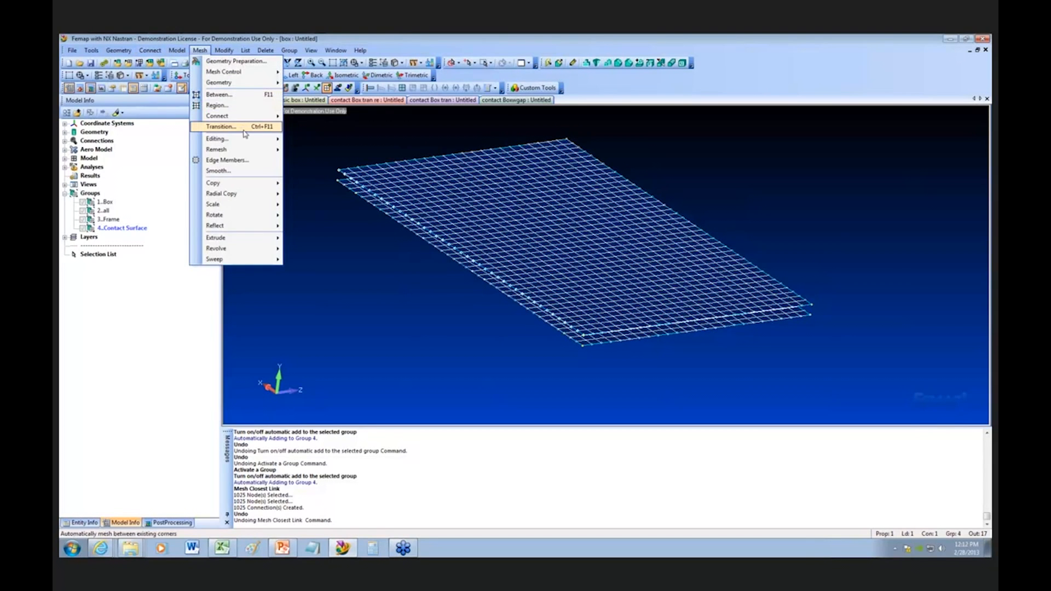
{"action": "mouse_move", "coordinate": [241, 117]}
{"action": "left_click", "coordinate": [292, 116]}
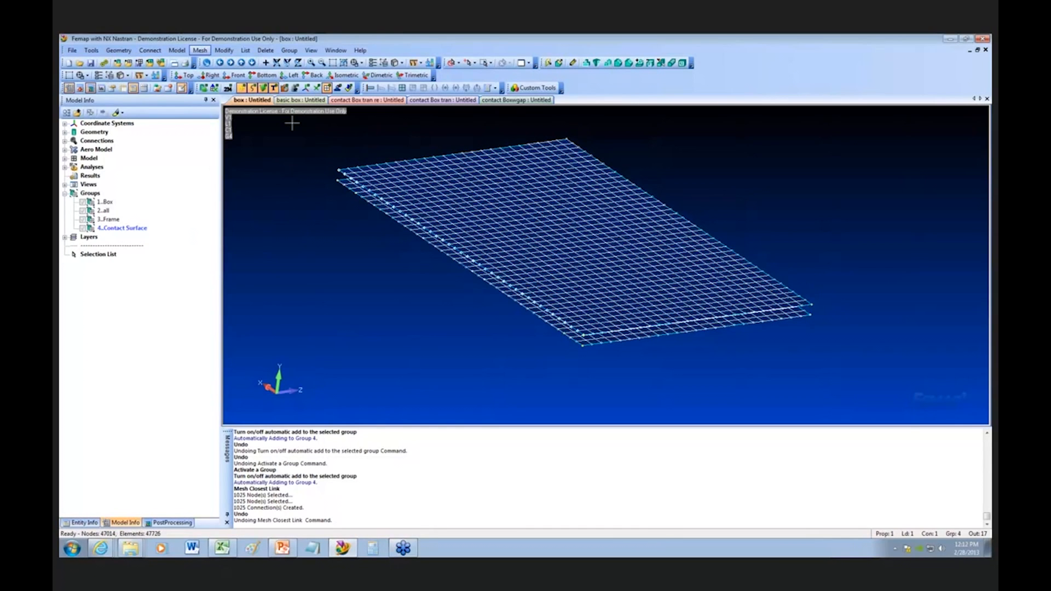
{"action": "left_click", "coordinate": [605, 529]}
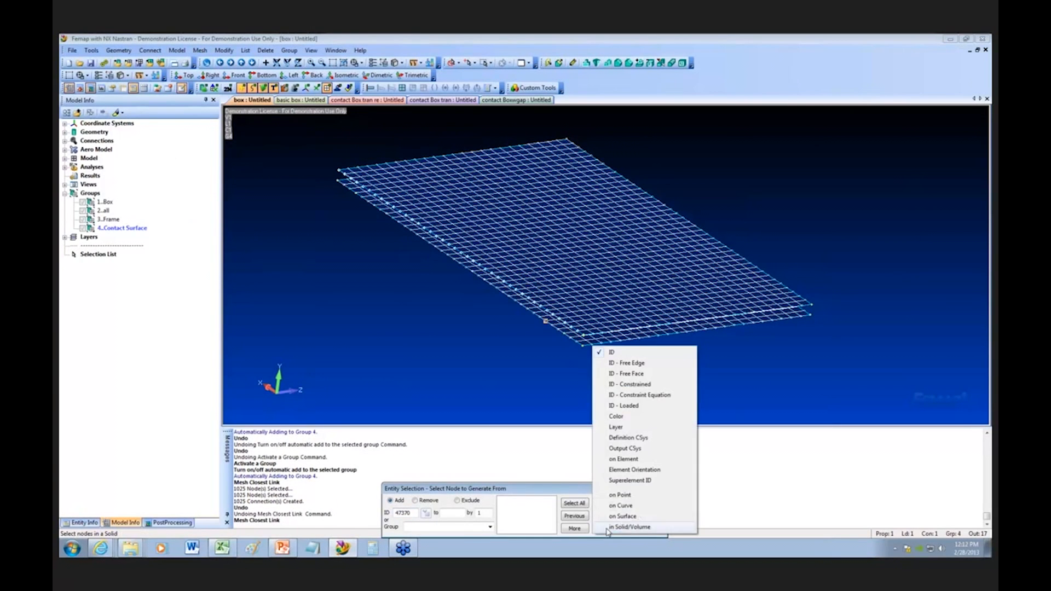
{"action": "left_click", "coordinate": [623, 517]}
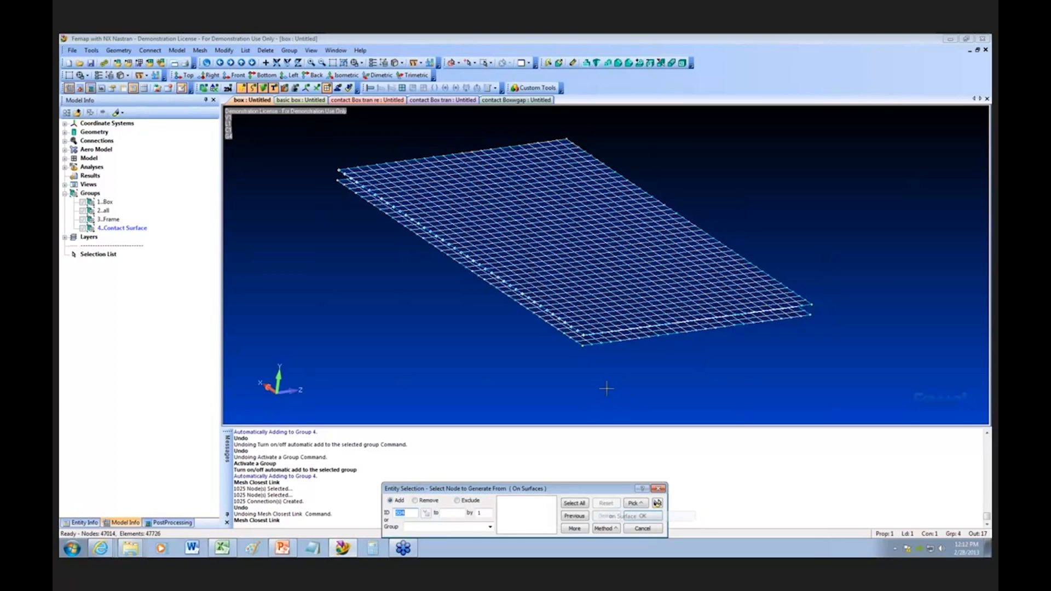
{"action": "left_click", "coordinate": [557, 214]}
{"action": "left_click", "coordinate": [647, 518]}
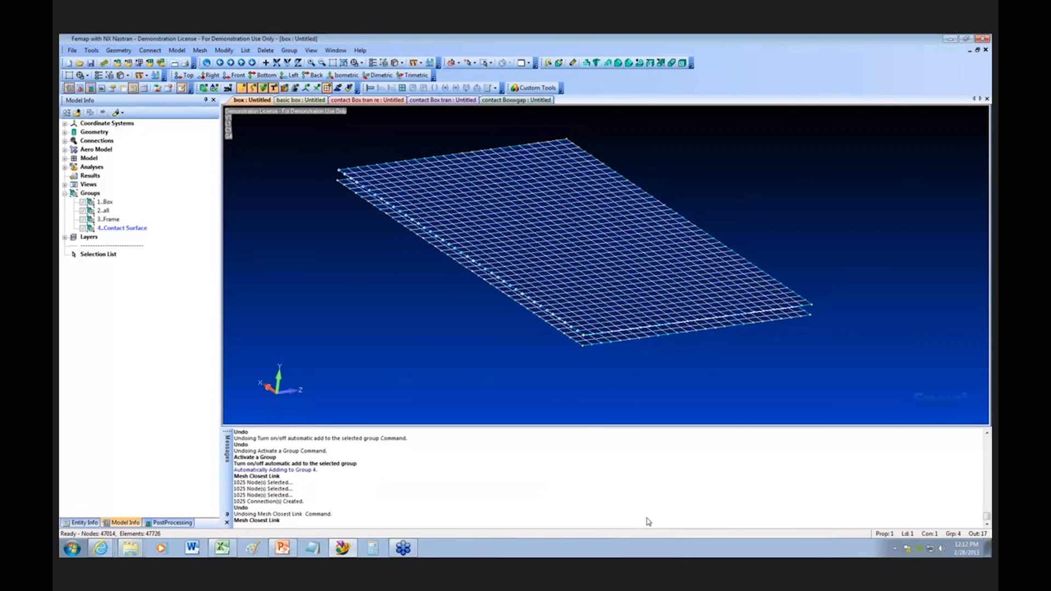
Step: Choose the nodes to generate to by picking the upper contact surface
{"action": "left_click", "coordinate": [613, 529]}
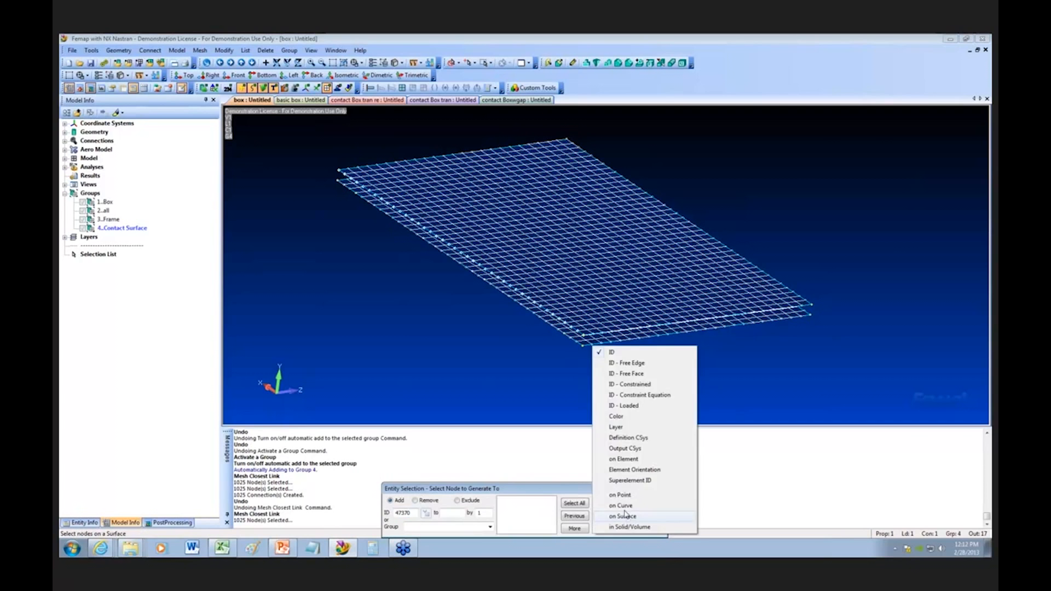
{"action": "left_click", "coordinate": [624, 517]}
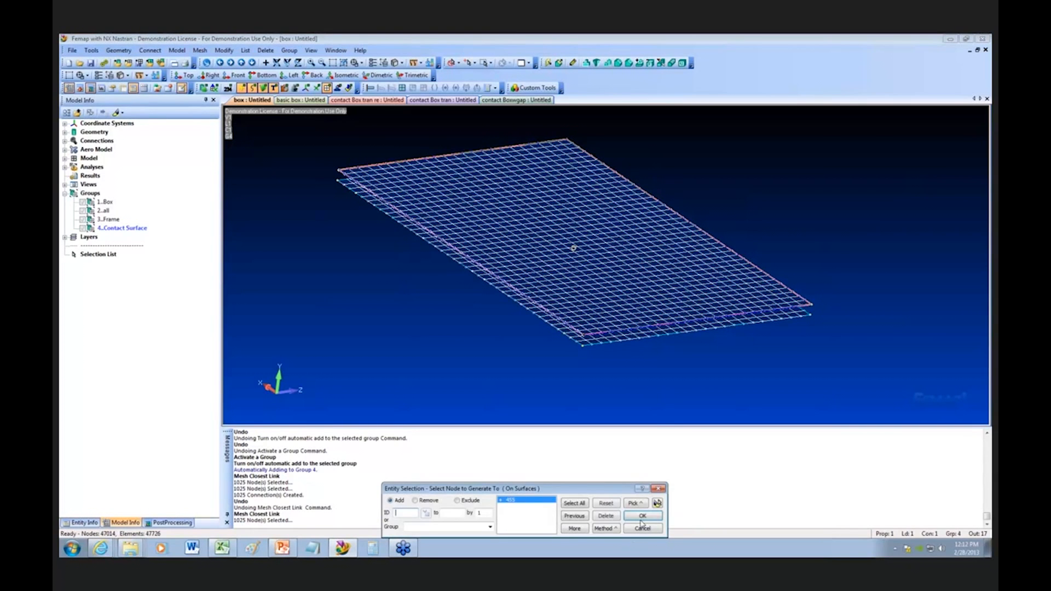
{"action": "left_click", "coordinate": [642, 524]}
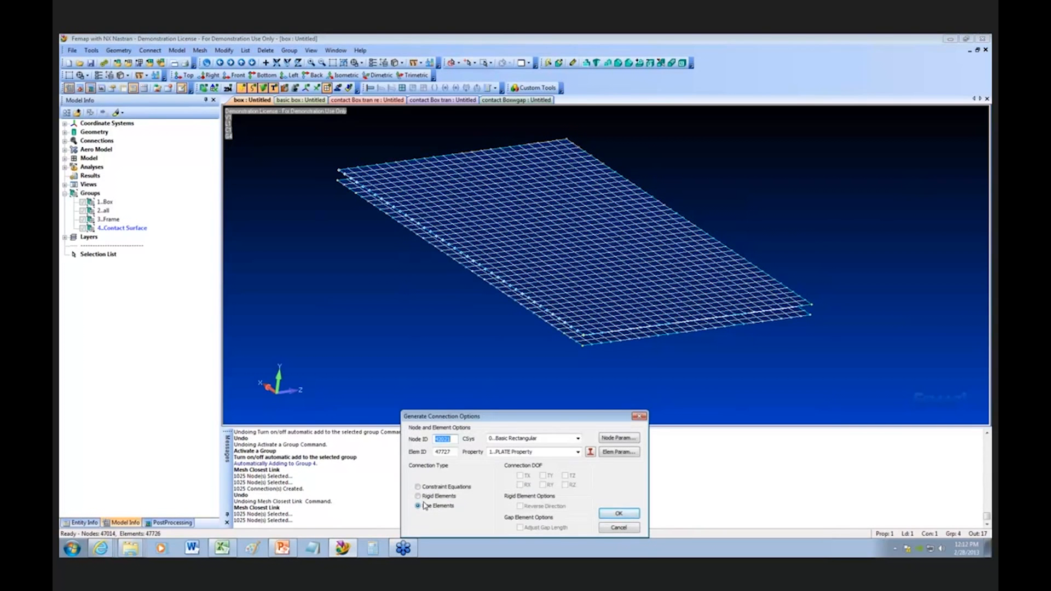
Step: Start a new property for the line element connection and set its element type to Gap
{"action": "left_click", "coordinate": [578, 453]}
{"action": "left_click", "coordinate": [578, 452]}
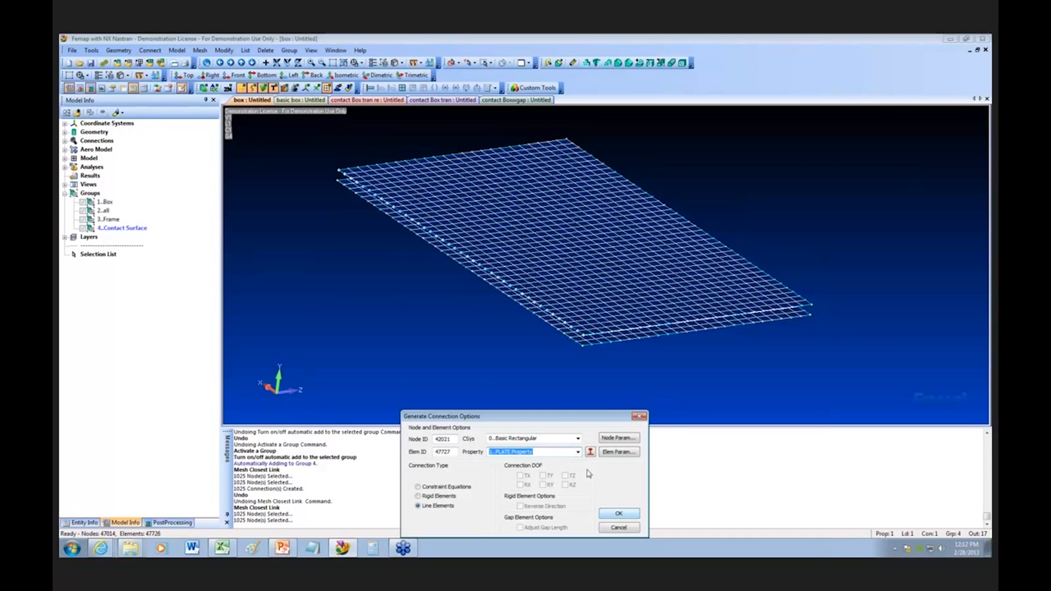
{"action": "left_click", "coordinate": [591, 452]}
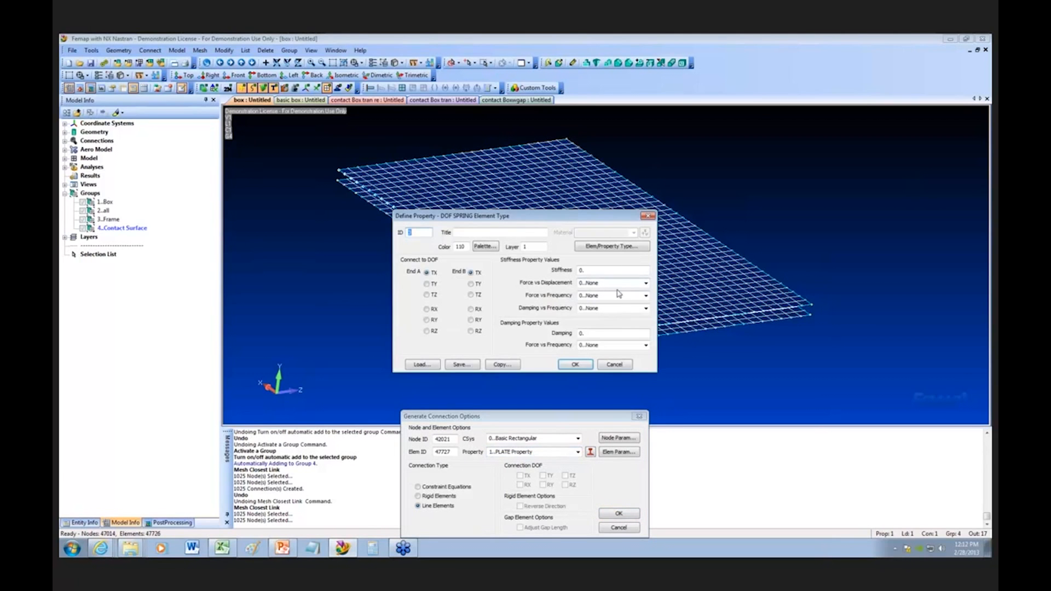
{"action": "left_click", "coordinate": [611, 246]}
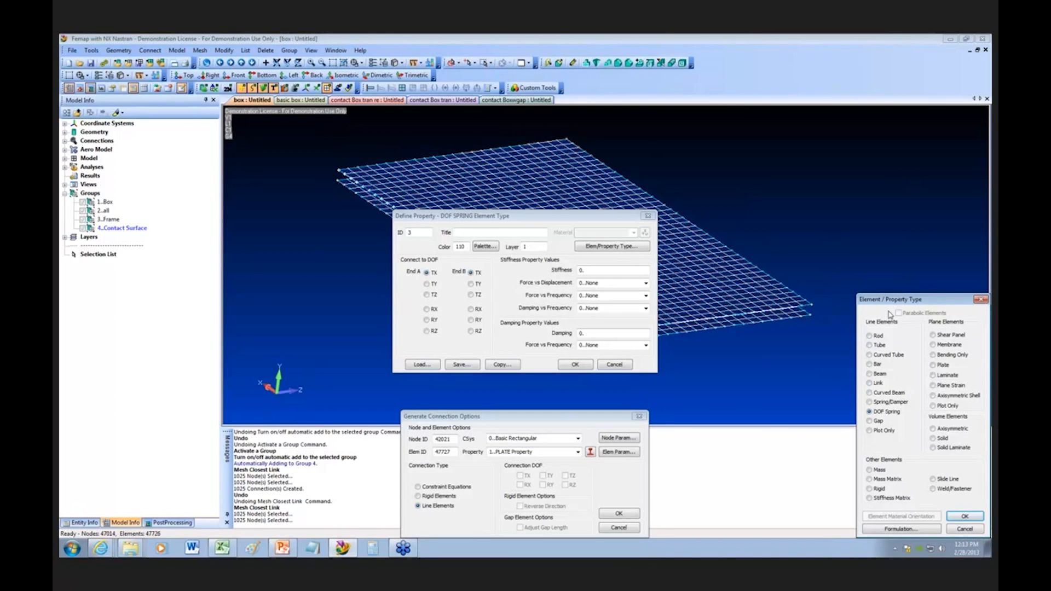
{"action": "left_click", "coordinate": [870, 421]}
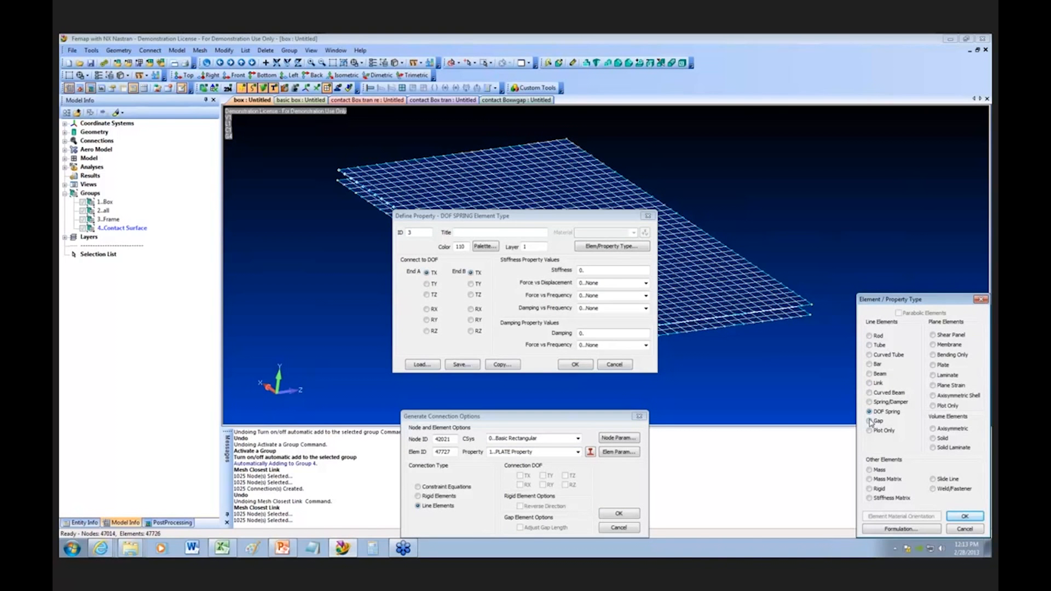
{"action": "left_click", "coordinate": [965, 517]}
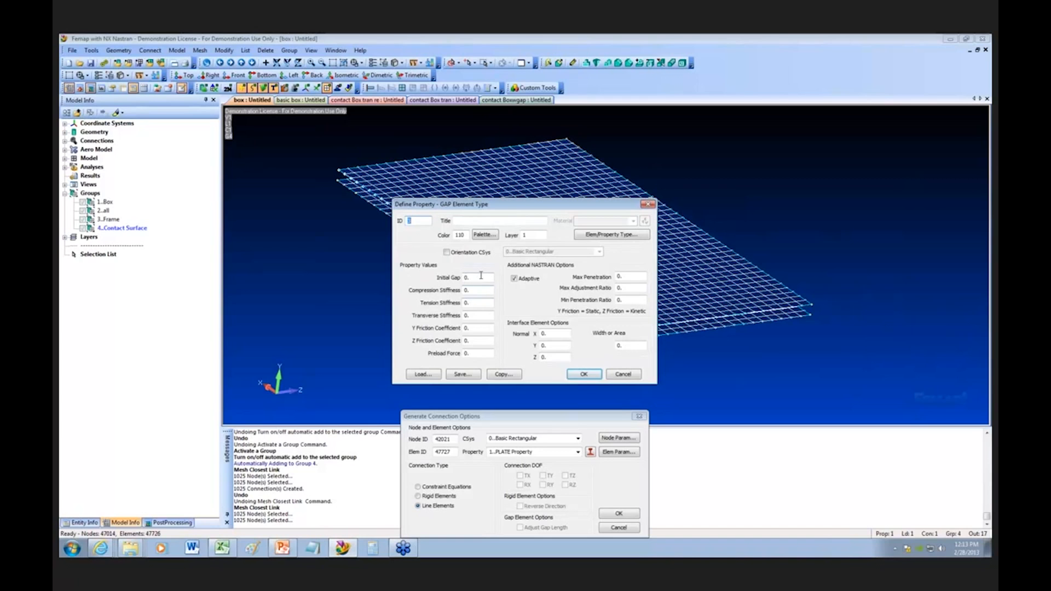
Step: Set the gap property's initial gap to 1 and enter its compression stiffness
{"action": "left_click_drag", "start_coordinate": [477, 277], "coordinate": [448, 280]}
{"action": "type", "text": "1"}
{"action": "left_click_drag", "start_coordinate": [471, 291], "coordinate": [465, 292]}
{"action": "type", "text": "19999"}
{"action": "type", "text": "19"}
{"action": "type", "text": "00000"}
Step: Set the transverse stiffness to 1000, enter the Y friction coefficient, and create the gap property
{"action": "left_click", "coordinate": [480, 304]}
{"action": "left_click", "coordinate": [475, 316]}
{"action": "left_click_drag", "start_coordinate": [480, 317], "coordinate": [461, 318]}
{"action": "type", "text": "1000"}
{"action": "left_click", "coordinate": [476, 329]}
{"action": "type", "text": "99"}
{"action": "left_click", "coordinate": [584, 374]}
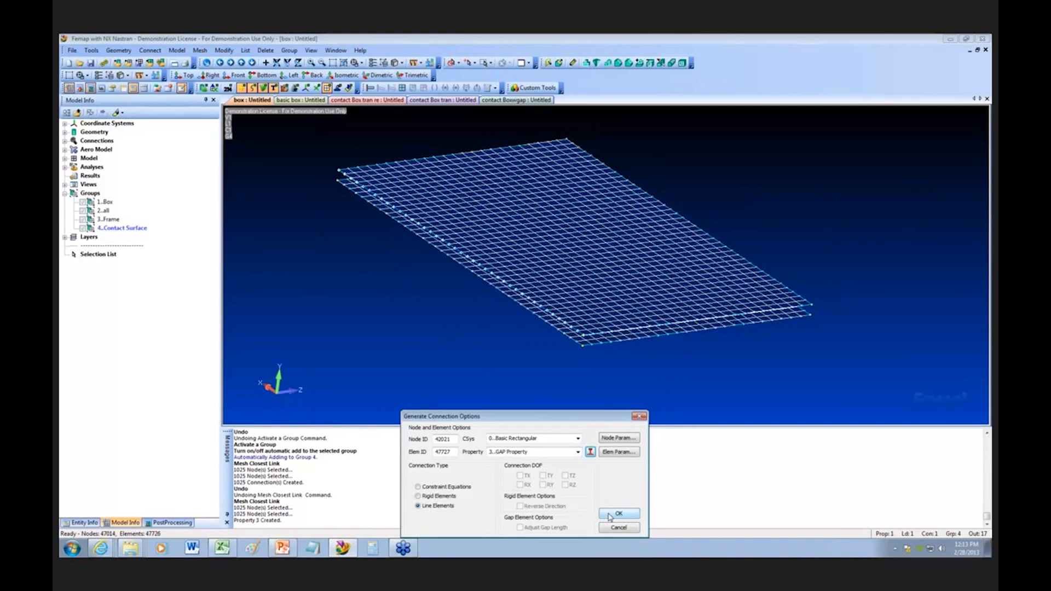
Step: Create the gap elements, defining their orientation vector from base node 45168 to tip node 7032 at the near corner
{"action": "left_click", "coordinate": [611, 518]}
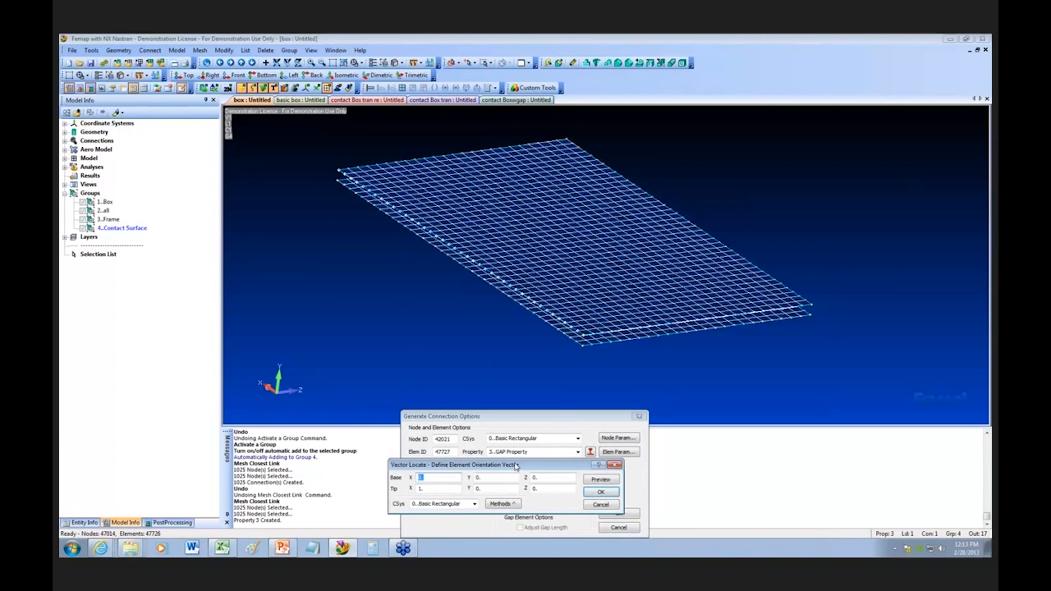
{"action": "scroll", "coordinate": [538, 340], "scroll_direction": "up", "scroll_amount": 2}
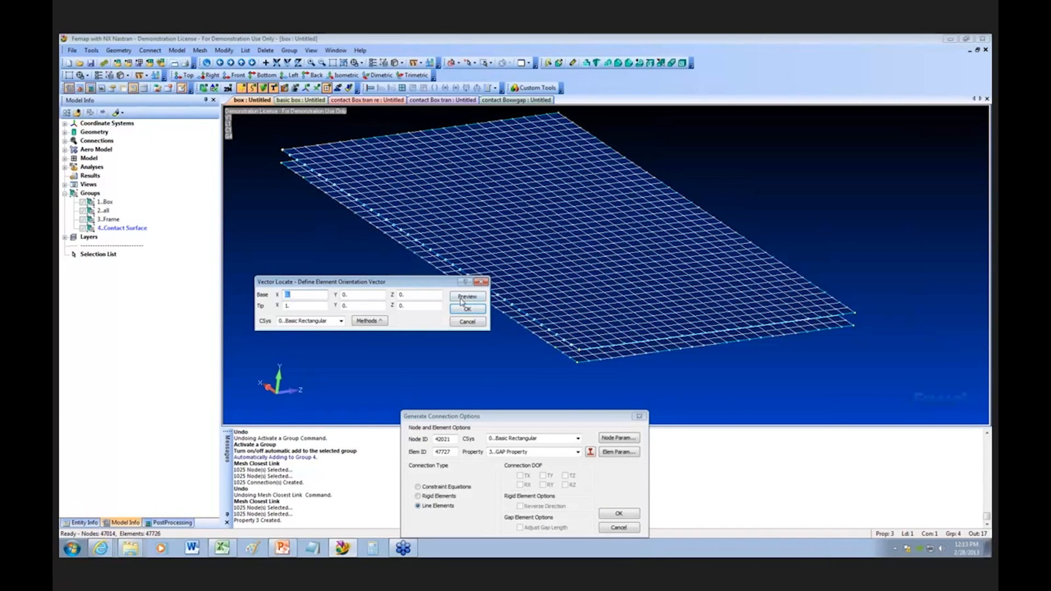
{"action": "left_click", "coordinate": [370, 321]}
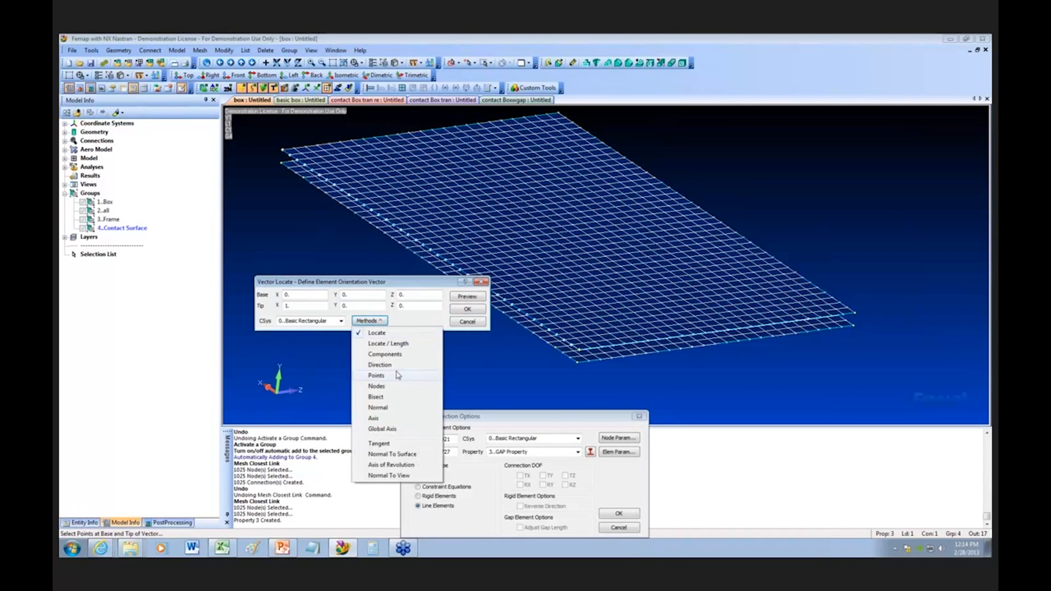
{"action": "left_click", "coordinate": [399, 386]}
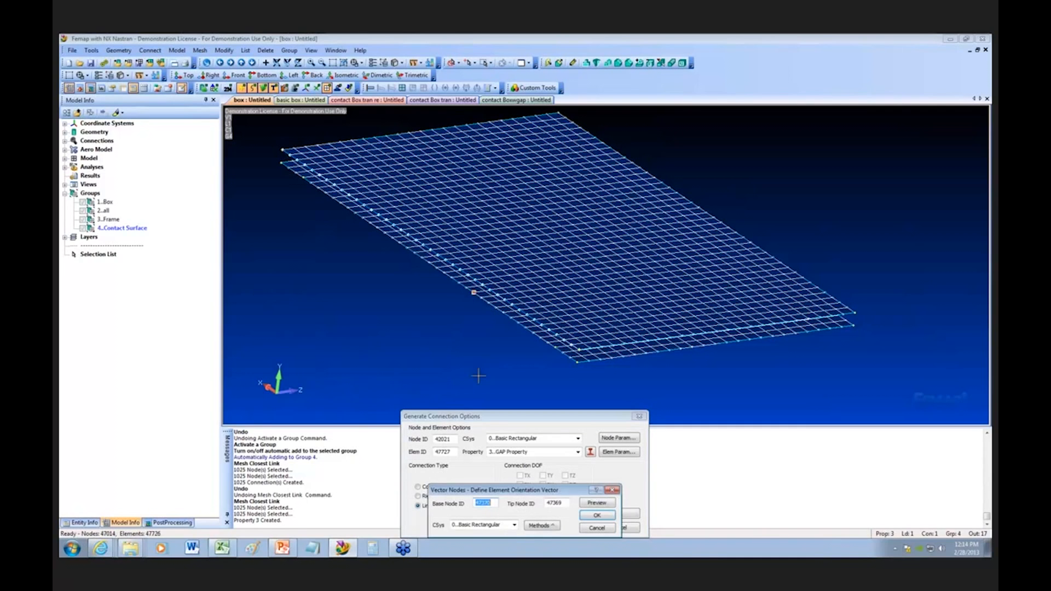
{"action": "left_click", "coordinate": [580, 350]}
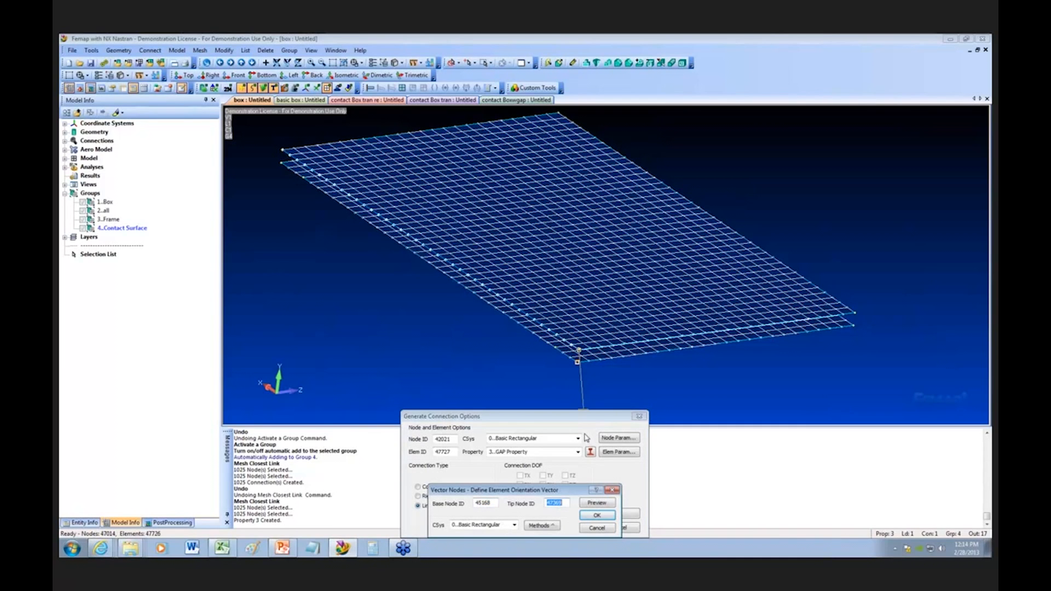
{"action": "left_click", "coordinate": [570, 358]}
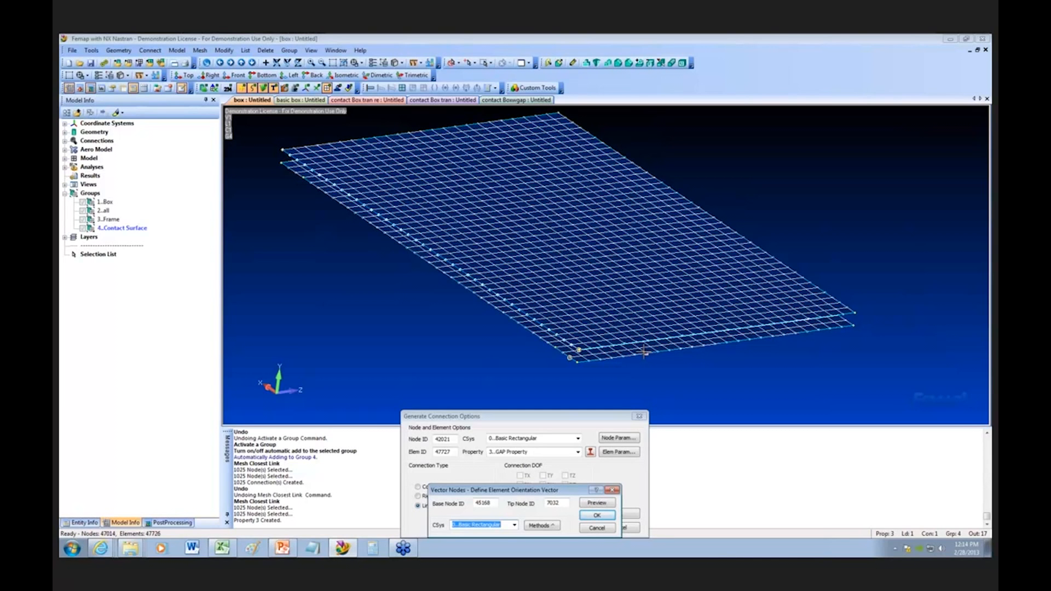
{"action": "left_click", "coordinate": [598, 515]}
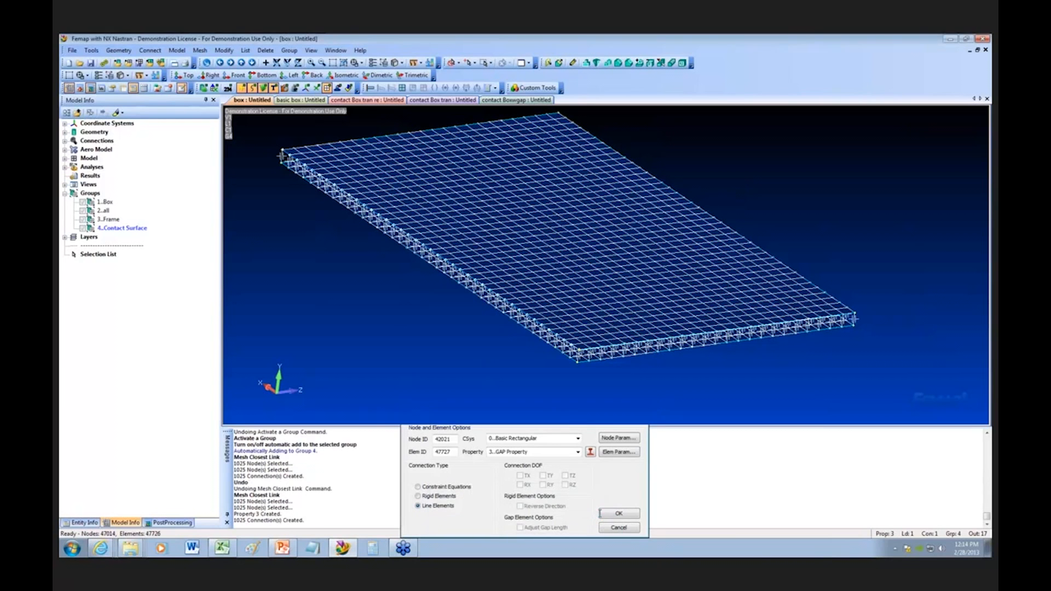
{"action": "left_click", "coordinate": [600, 513]}
Step: Hide the linear plate elements and the geometry so only the connection elements between the surfaces are displayed
{"action": "scroll", "coordinate": [601, 408], "scroll_direction": "up", "scroll_amount": 3}
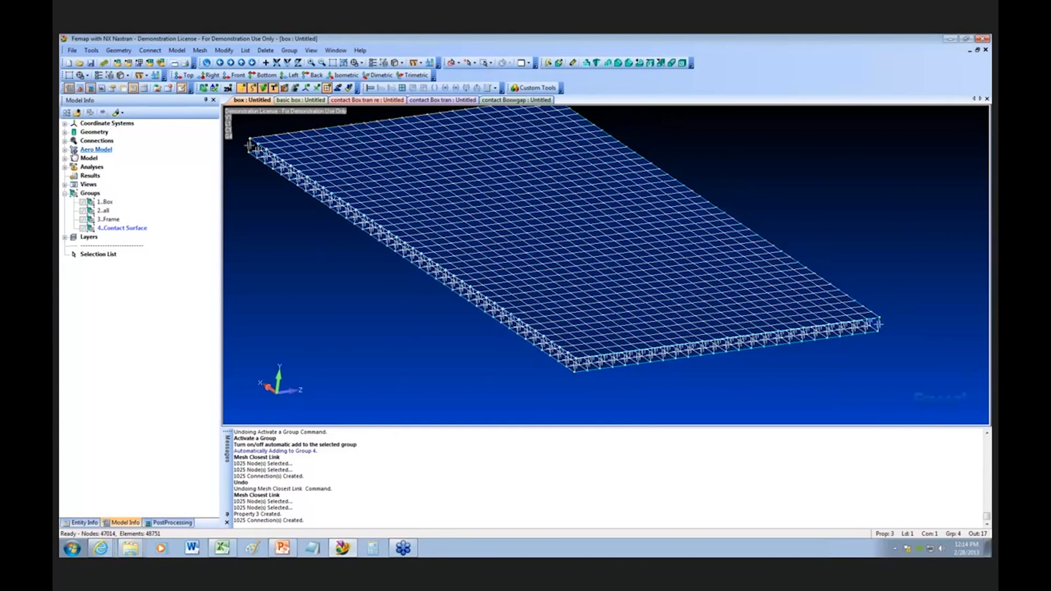
{"action": "left_click", "coordinate": [65, 159]}
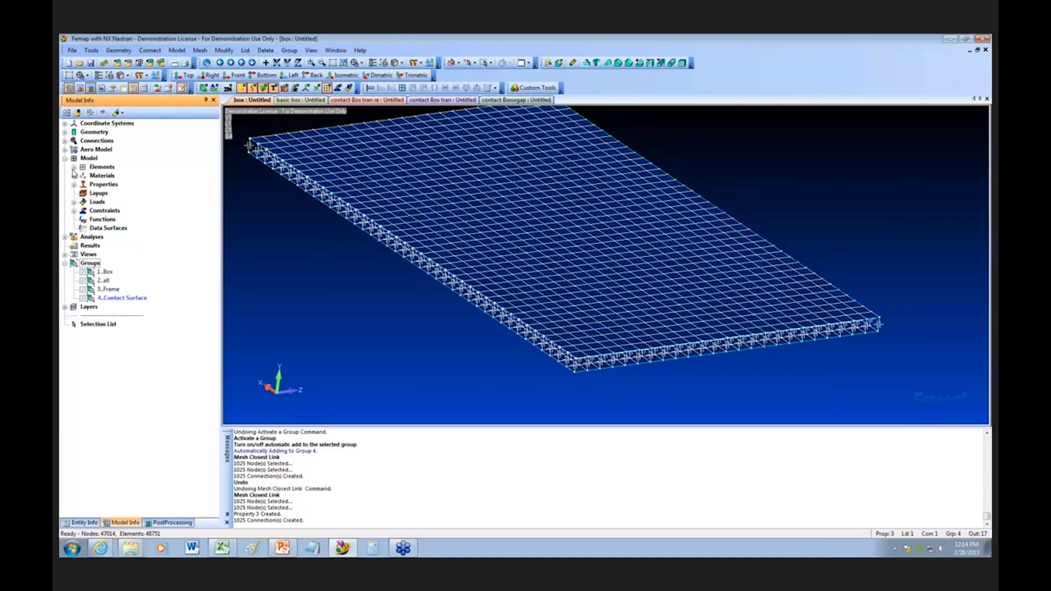
{"action": "left_click", "coordinate": [74, 167]}
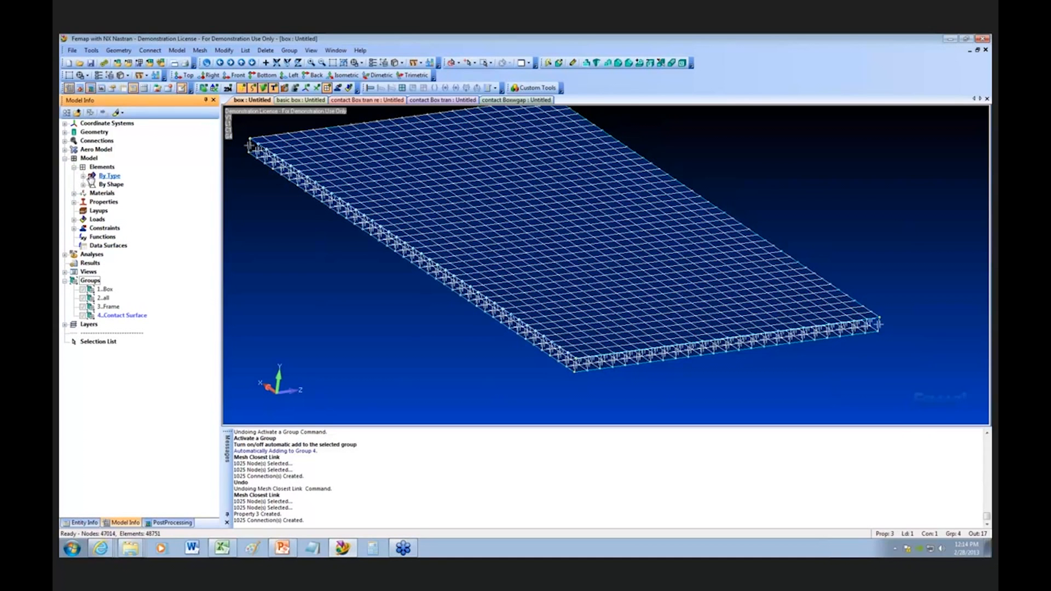
{"action": "left_click", "coordinate": [83, 176]}
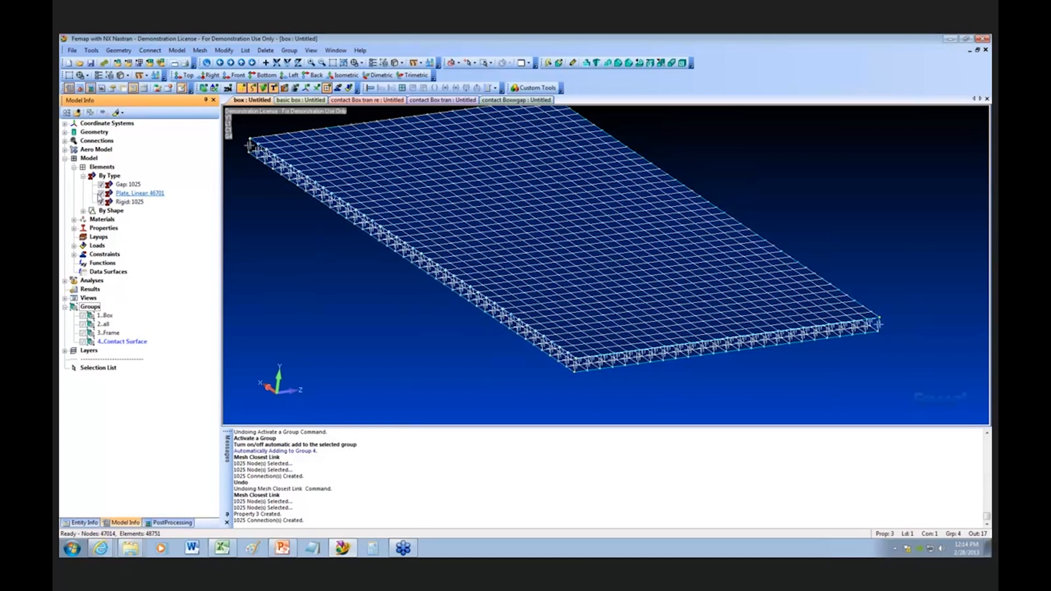
{"action": "left_click", "coordinate": [100, 194]}
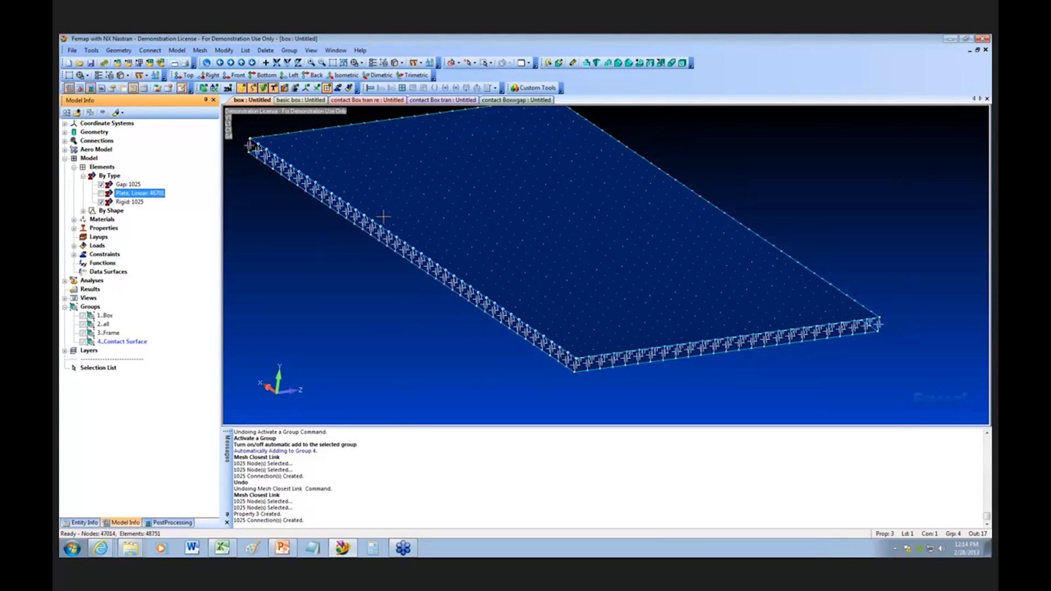
{"action": "left_click", "coordinate": [203, 88]}
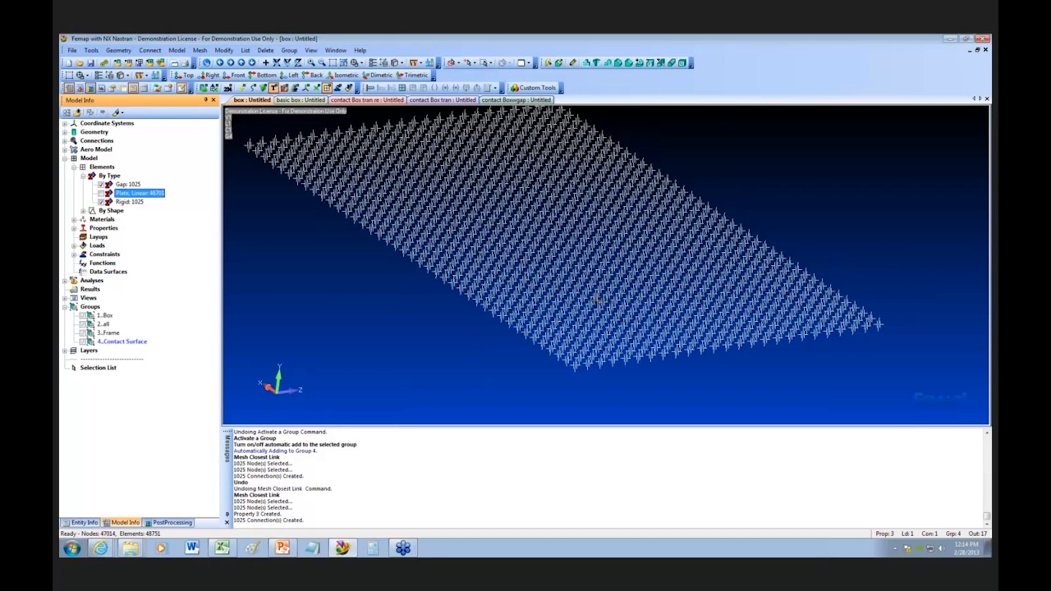
Step: Switch to the basic box model and animate its deformed shape
{"action": "left_click", "coordinate": [303, 100]}
{"action": "middle_click_drag", "start_coordinate": [606, 234], "coordinate": [633, 236]}
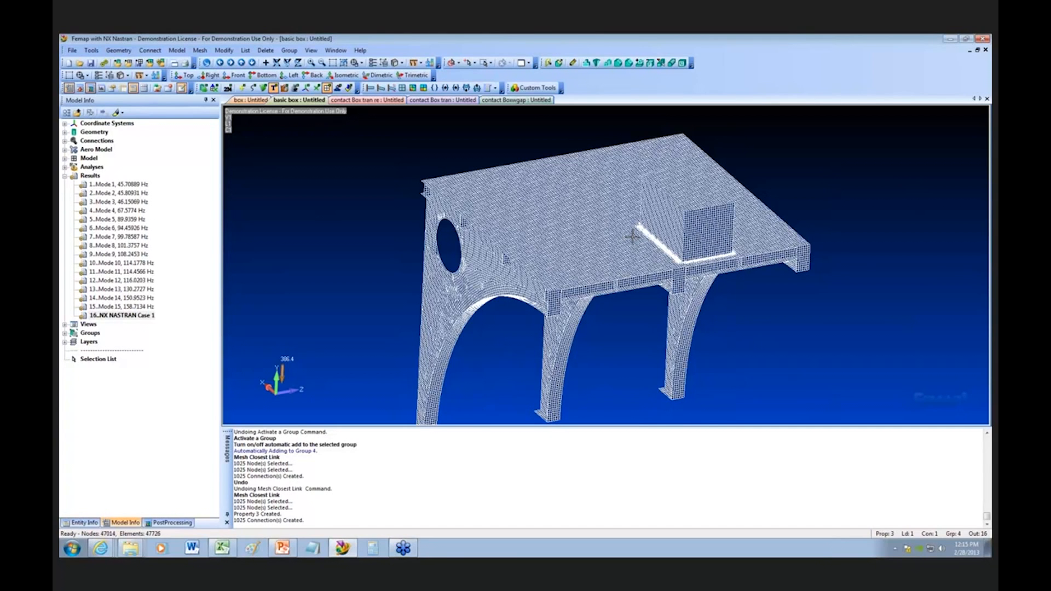
{"action": "middle_click_drag", "start_coordinate": [639, 282], "coordinate": [674, 285]}
{"action": "scroll", "coordinate": [684, 268], "scroll_direction": "up", "scroll_amount": 2}
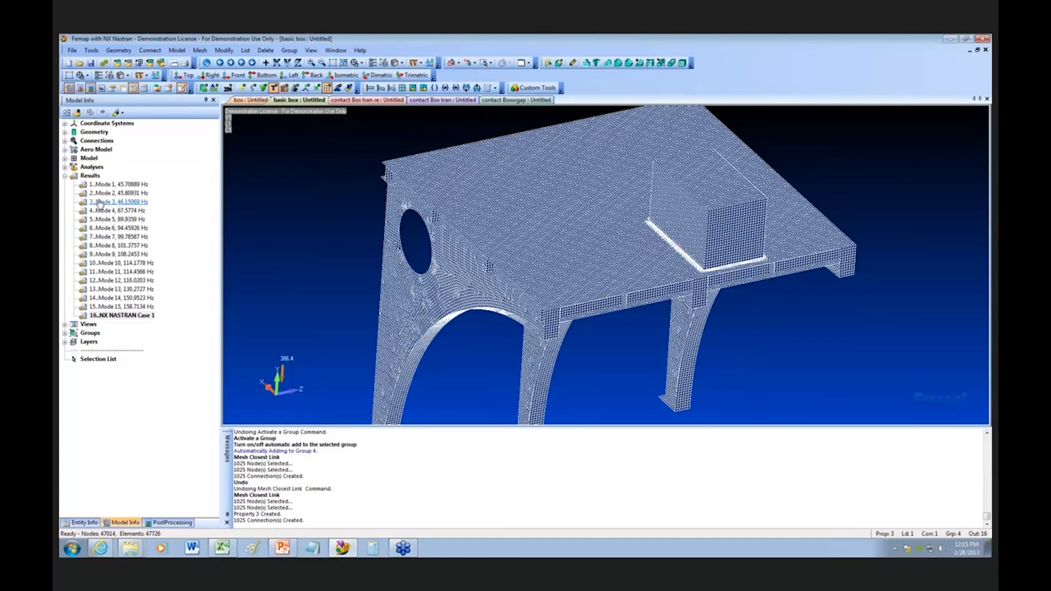
{"action": "left_click", "coordinate": [120, 187]}
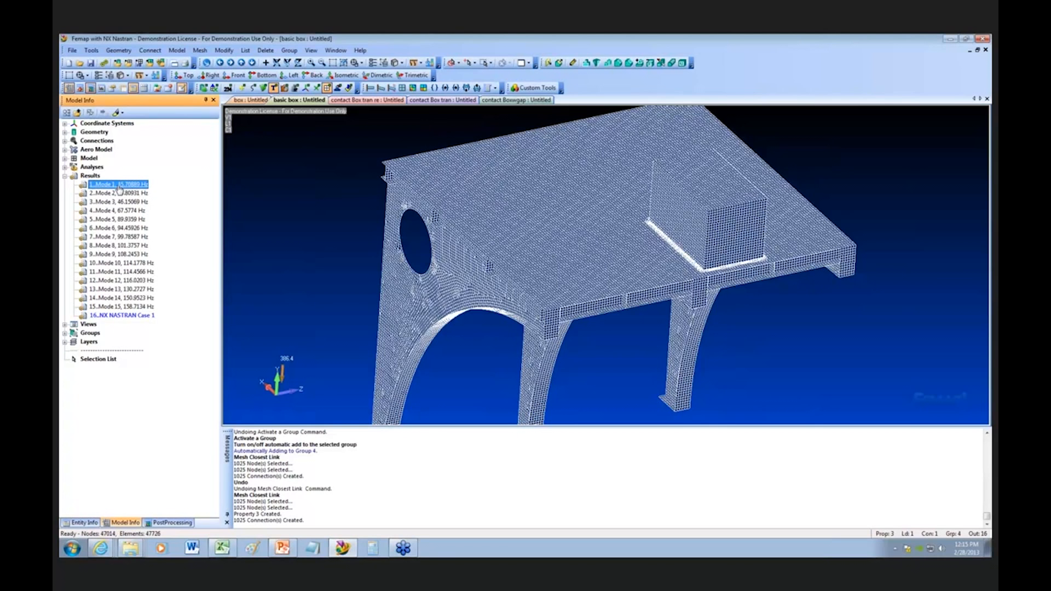
{"action": "left_click", "coordinate": [382, 89]}
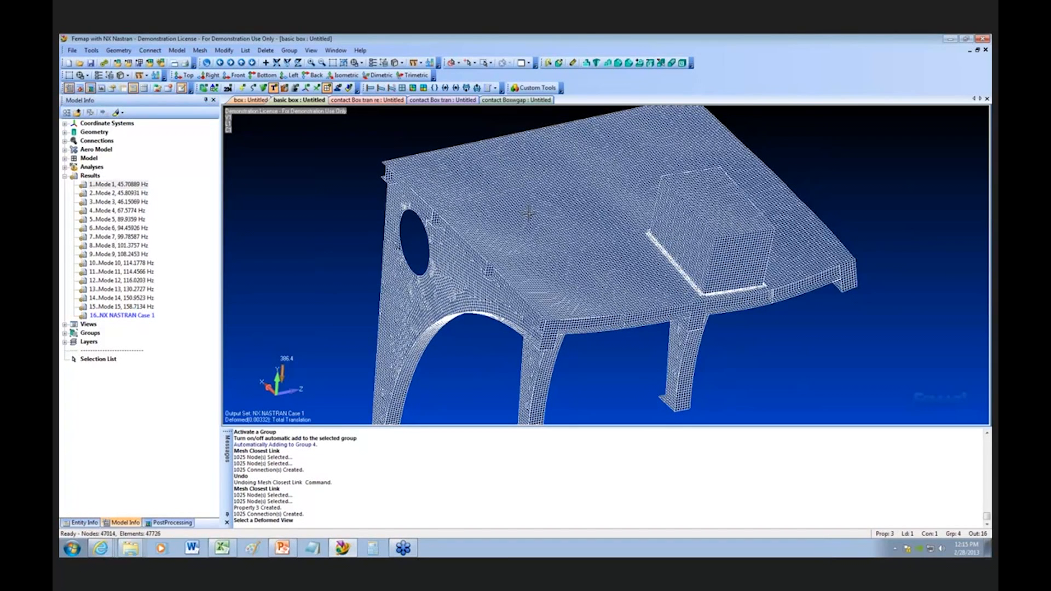
{"action": "left_click", "coordinate": [391, 89]}
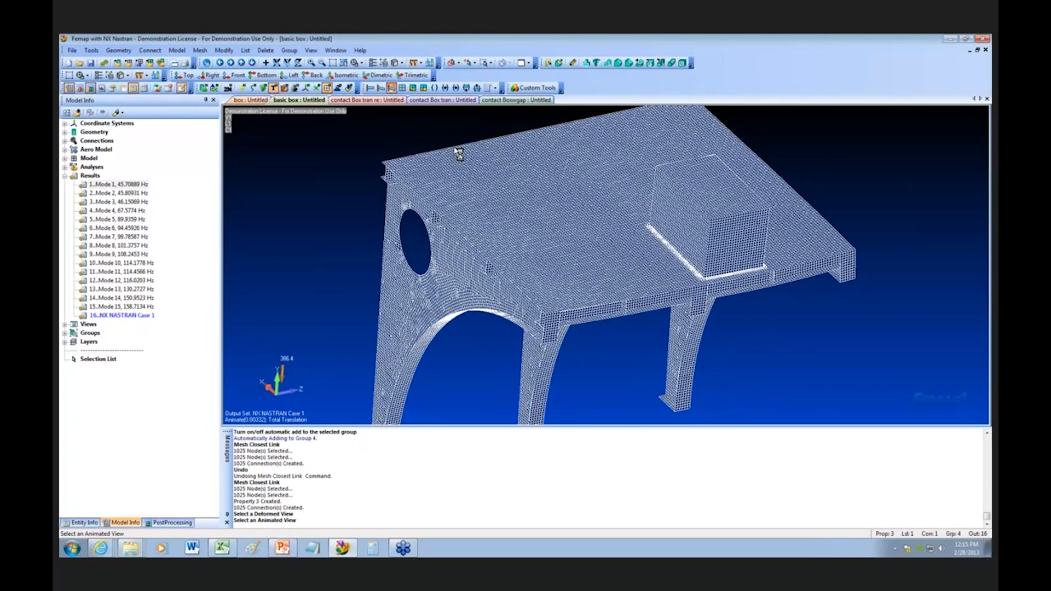
Step: Activate the output sets for mode 9, mode 12 and mode 1 in turn to examine their animated shapes
{"action": "double_click", "coordinate": [136, 256]}
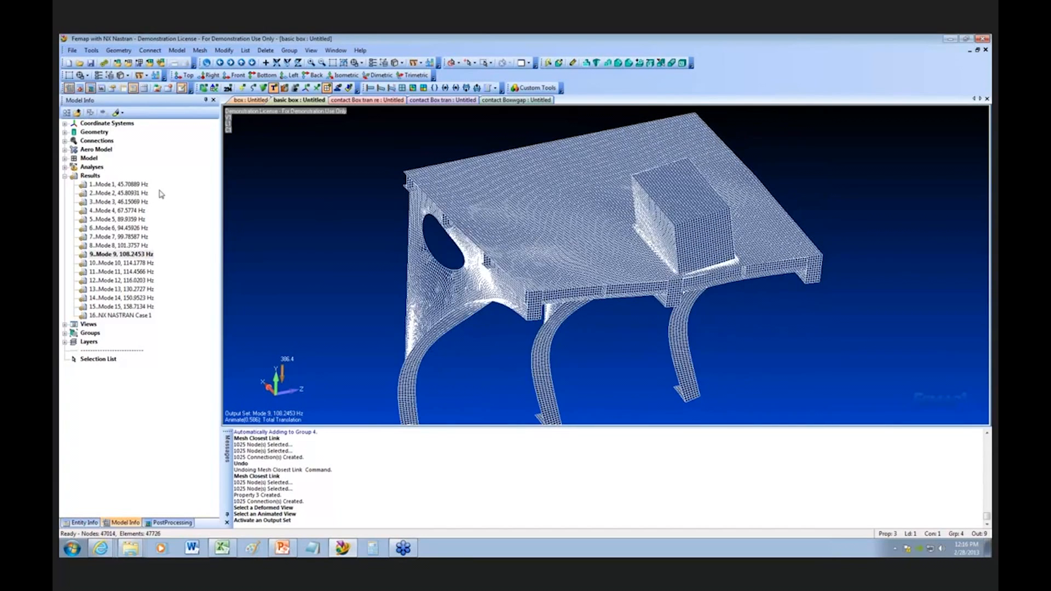
{"action": "double_click", "coordinate": [147, 281]}
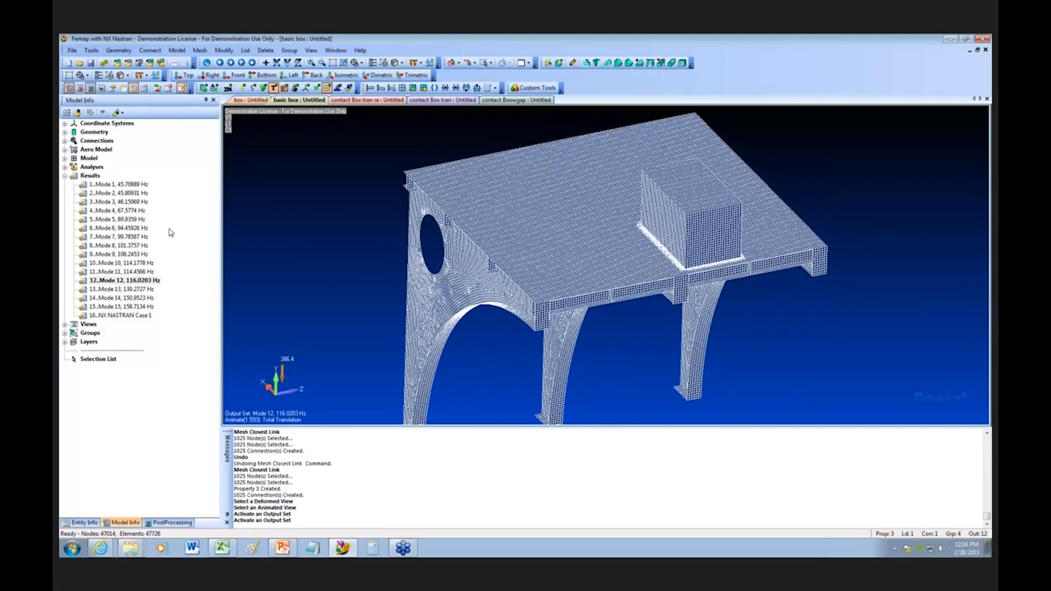
{"action": "left_click", "coordinate": [126, 211]}
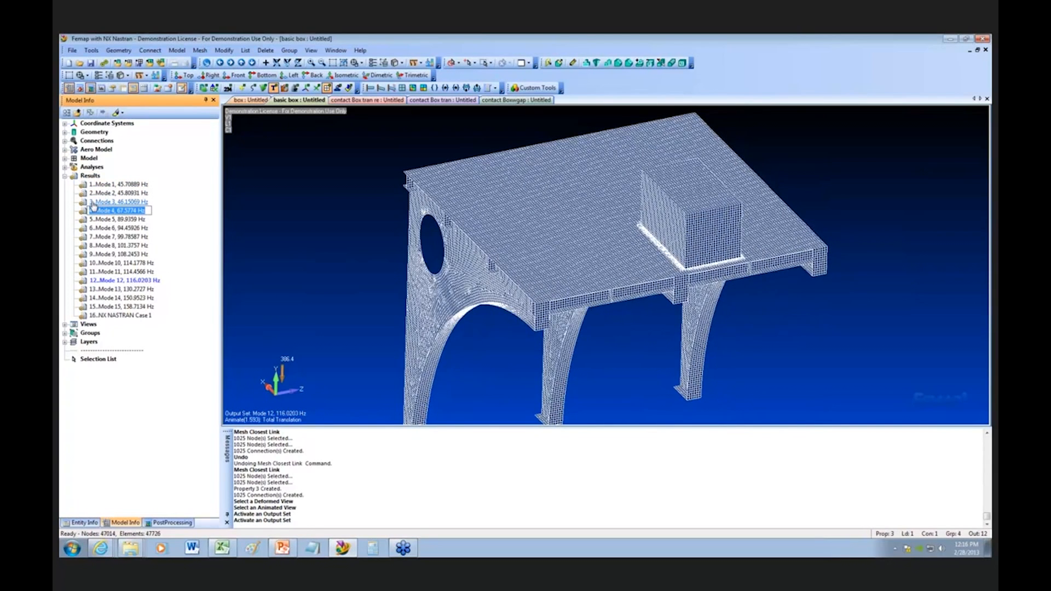
{"action": "left_click", "coordinate": [122, 186]}
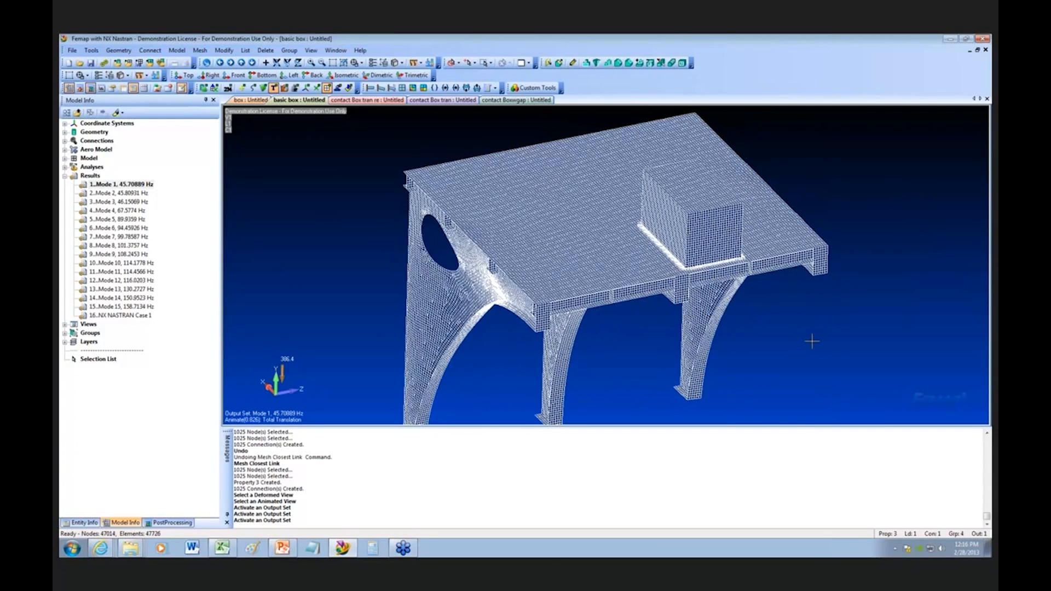
Step: Activate the output sets for modes 2, 3, 4 and 5, return to mode 4, and activate mode 13 to examine their animated shapes
{"action": "left_click", "coordinate": [133, 194]}
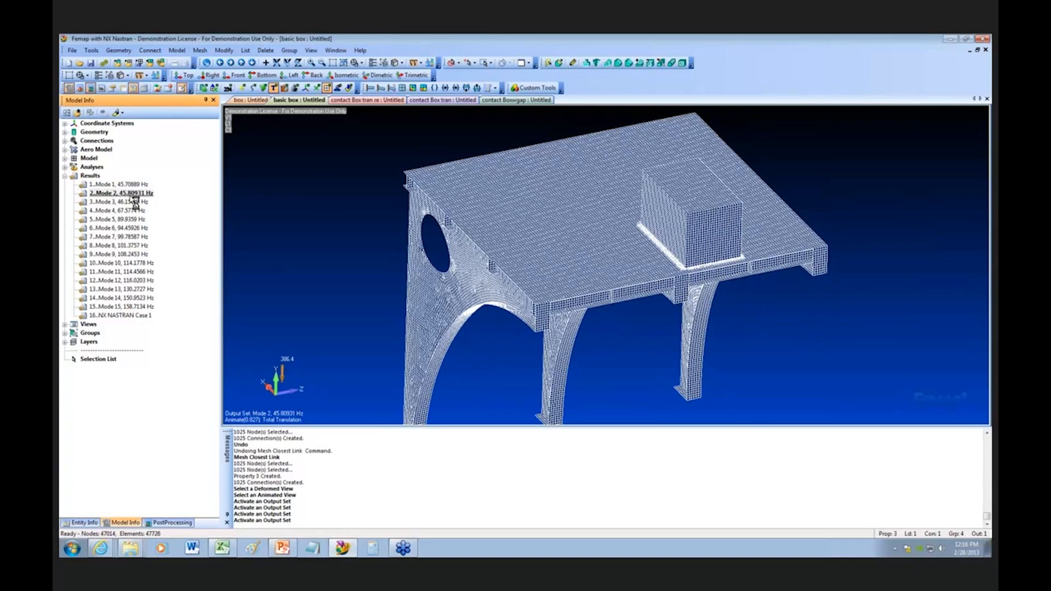
{"action": "double_click", "coordinate": [134, 202]}
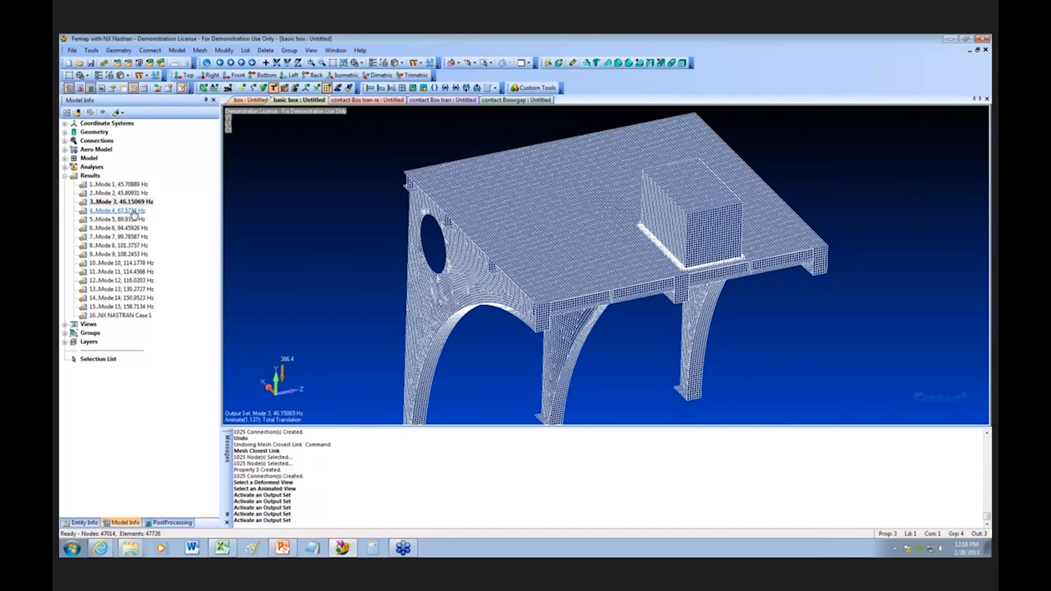
{"action": "double_click", "coordinate": [137, 212]}
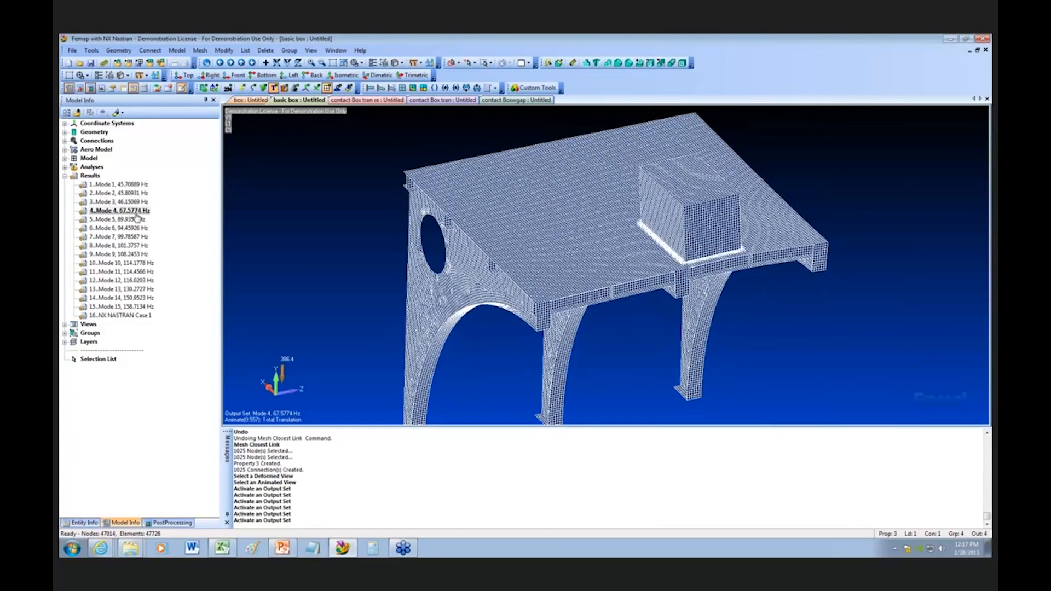
{"action": "double_click", "coordinate": [137, 219]}
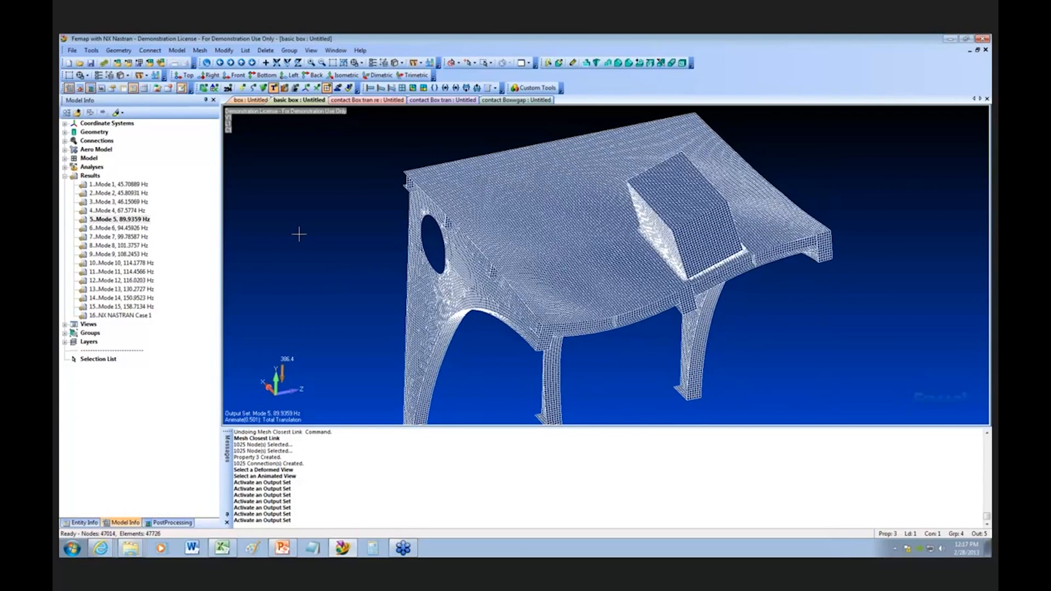
{"action": "double_click", "coordinate": [130, 211]}
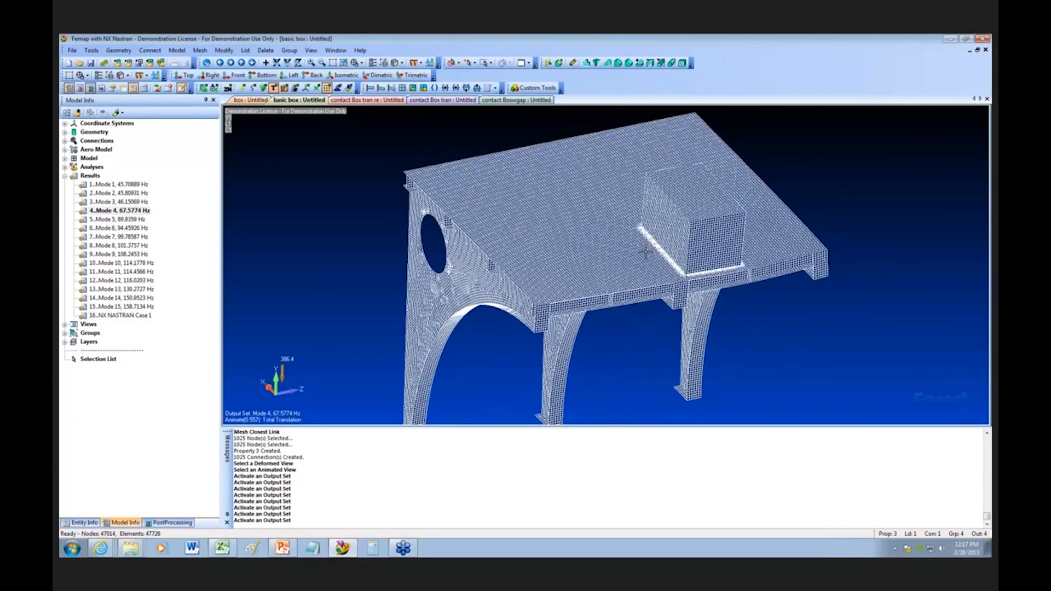
{"action": "double_click", "coordinate": [131, 290]}
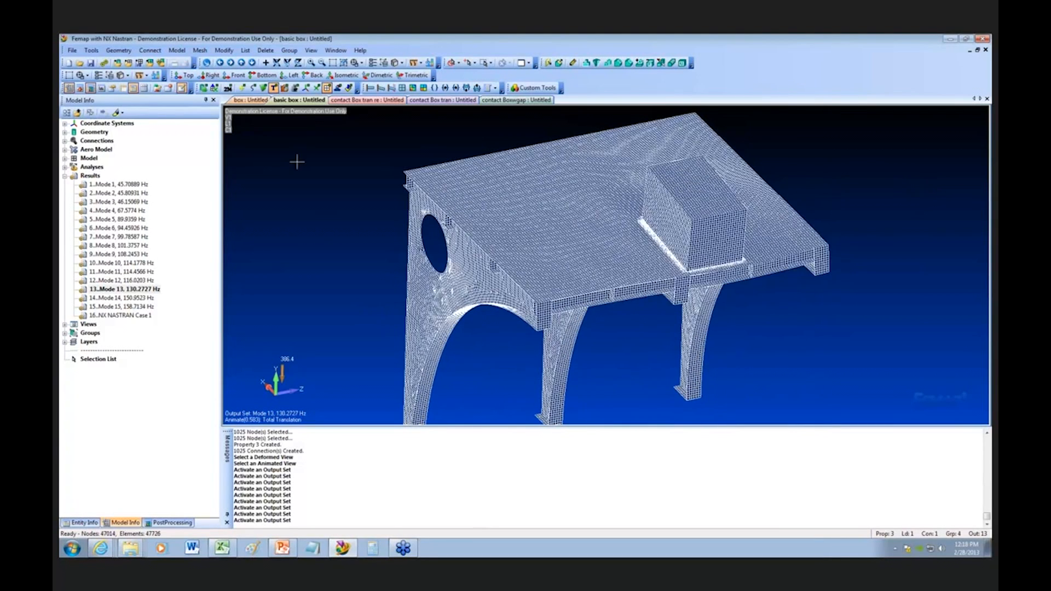
Step: Switch to the contact Box tran re model and open the dynamic control options of its NX Nastran Transient Analysis Set
{"action": "left_click", "coordinate": [391, 102]}
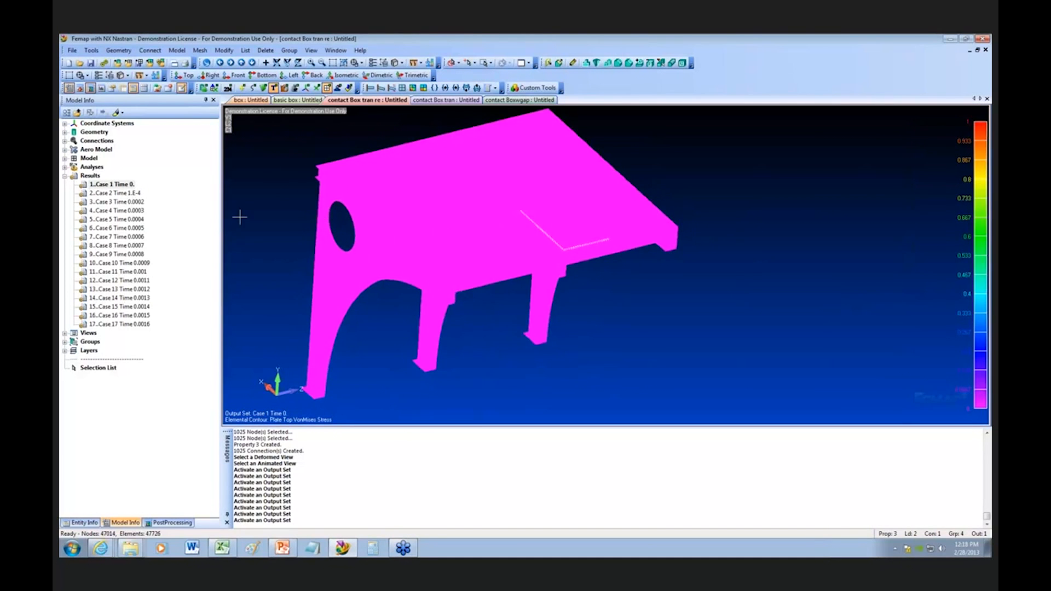
{"action": "left_click", "coordinate": [66, 158]}
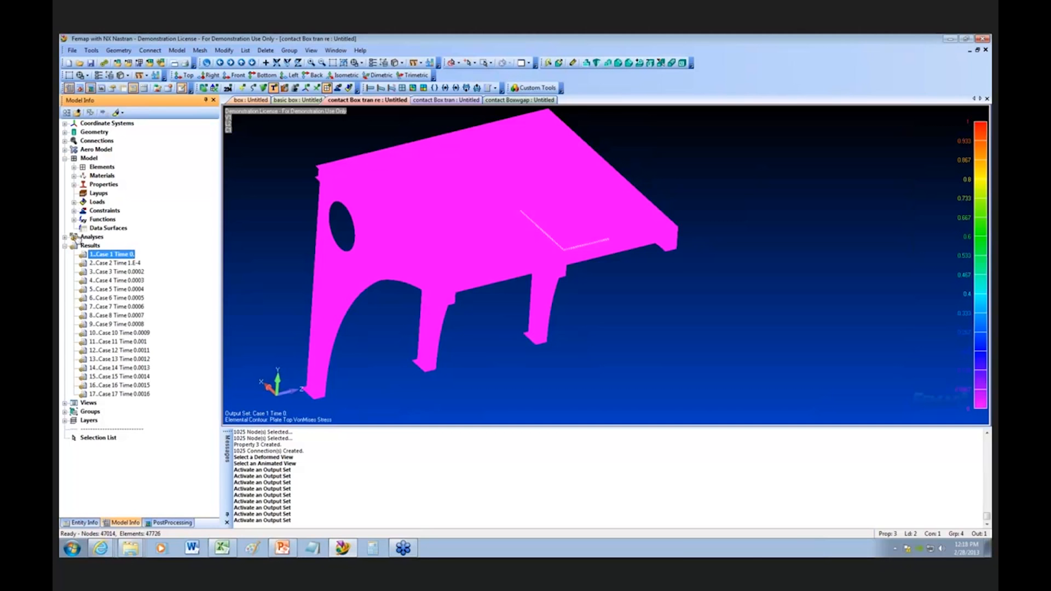
{"action": "left_click", "coordinate": [65, 237]}
{"action": "left_click", "coordinate": [104, 245]}
{"action": "right_click", "coordinate": [104, 246]}
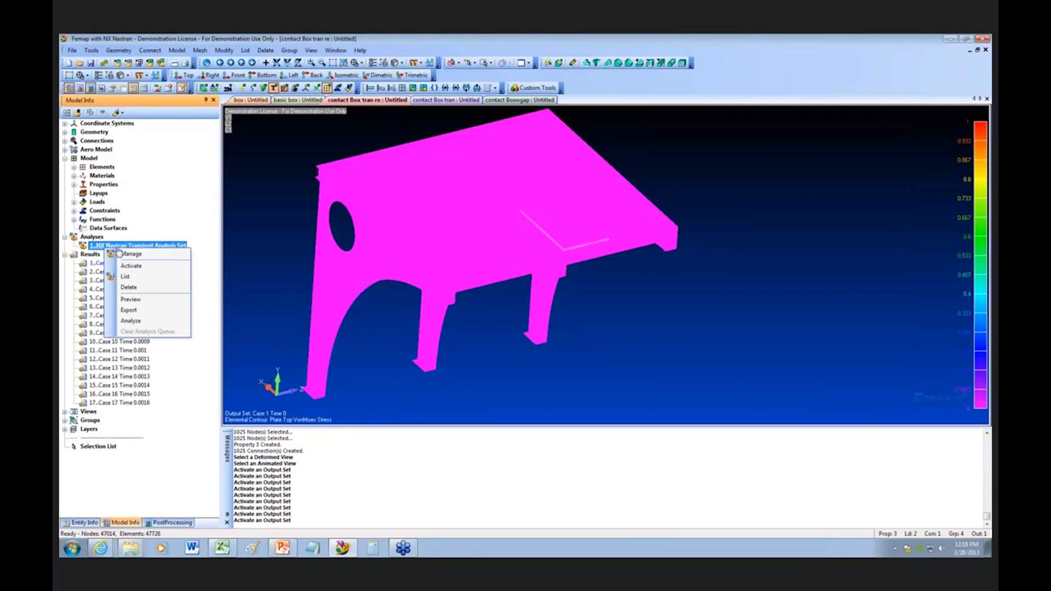
{"action": "left_click", "coordinate": [147, 257]}
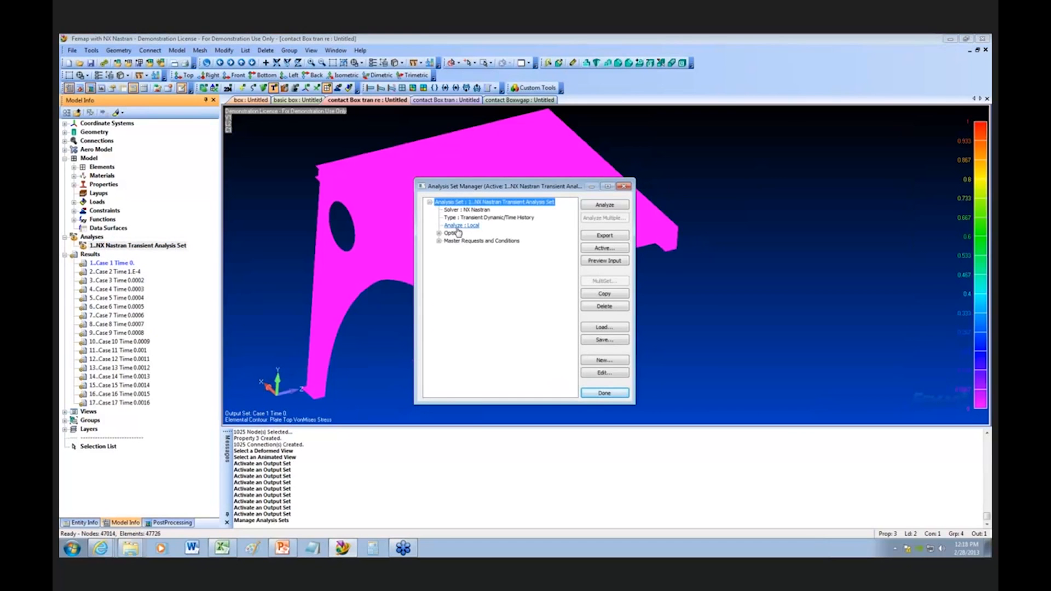
{"action": "left_click", "coordinate": [439, 234]}
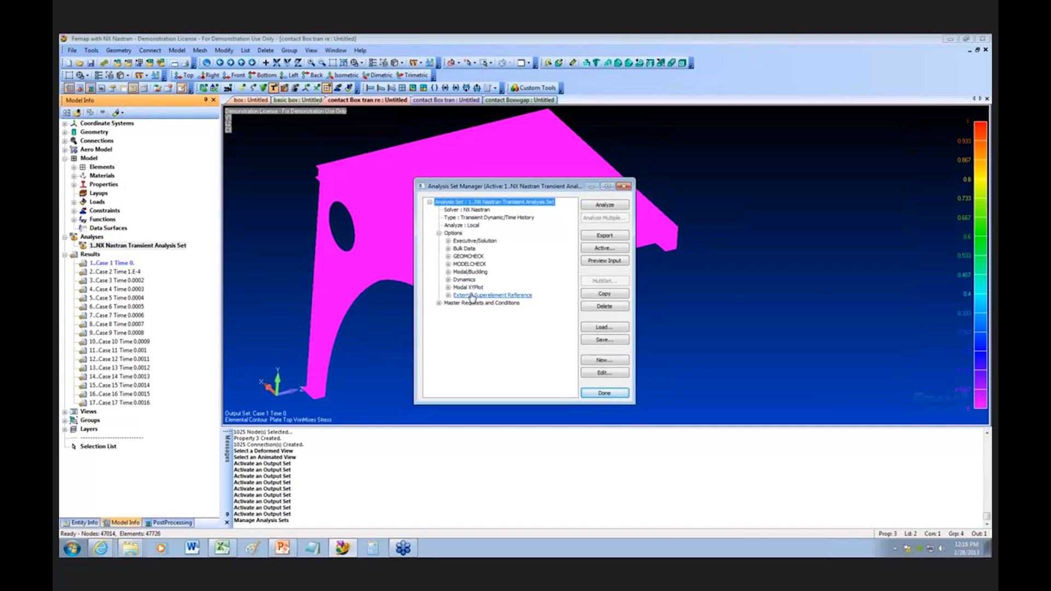
{"action": "left_click", "coordinate": [447, 281]}
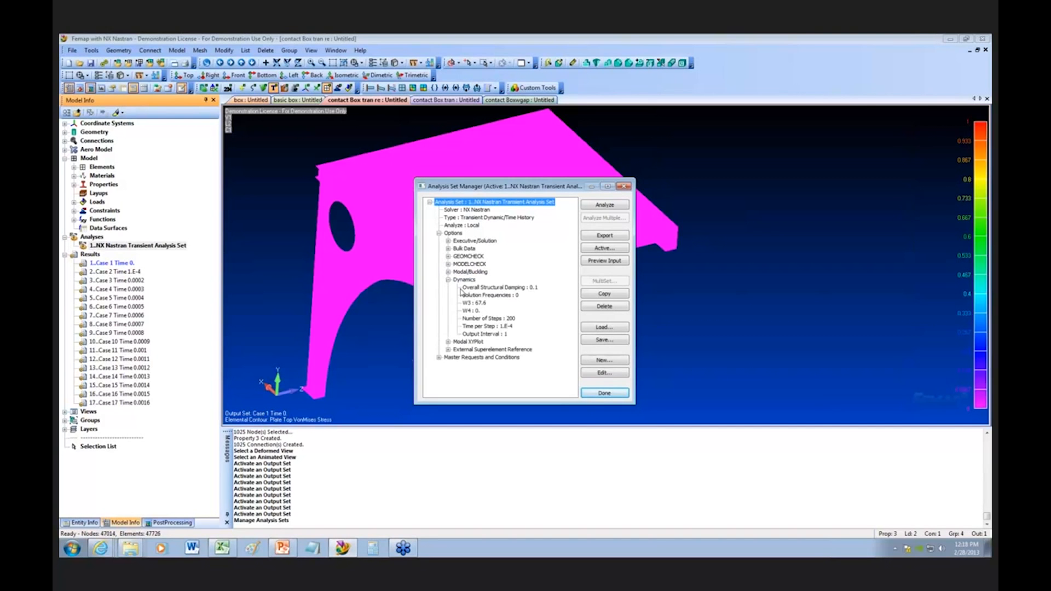
{"action": "double_click", "coordinate": [482, 295]}
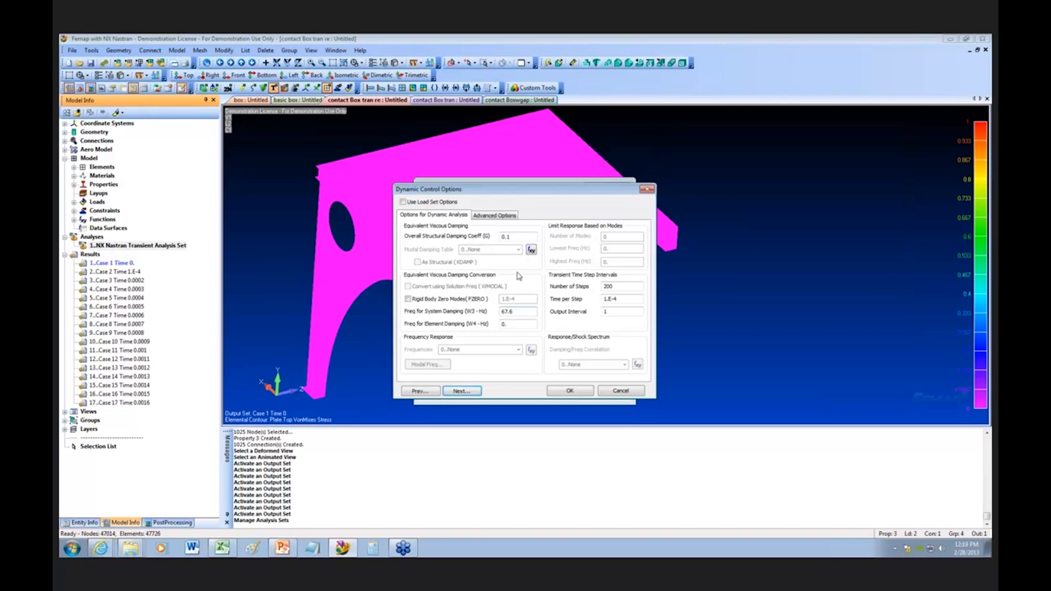
Step: Try a system damping frequency (W3) of 130 Hz, discard the change, and close the analysis set manager
{"action": "double_click", "coordinate": [515, 236]}
{"action": "left_click", "coordinate": [512, 236]}
{"action": "left_click_drag", "start_coordinate": [527, 311], "coordinate": [494, 311]}
{"action": "type", "text": "130"}
{"action": "left_click_drag", "start_coordinate": [617, 301], "coordinate": [603, 300]}
{"action": "left_click", "coordinate": [620, 300]}
{"action": "left_click_drag", "start_coordinate": [621, 300], "coordinate": [597, 303]}
{"action": "left_click", "coordinate": [641, 396]}
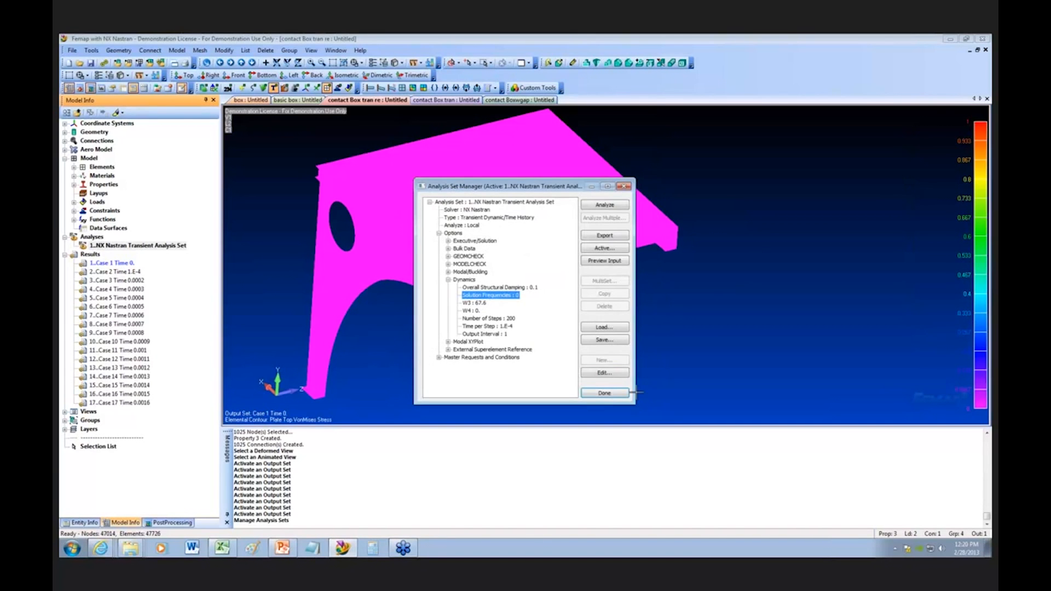
{"action": "left_click", "coordinate": [628, 397]}
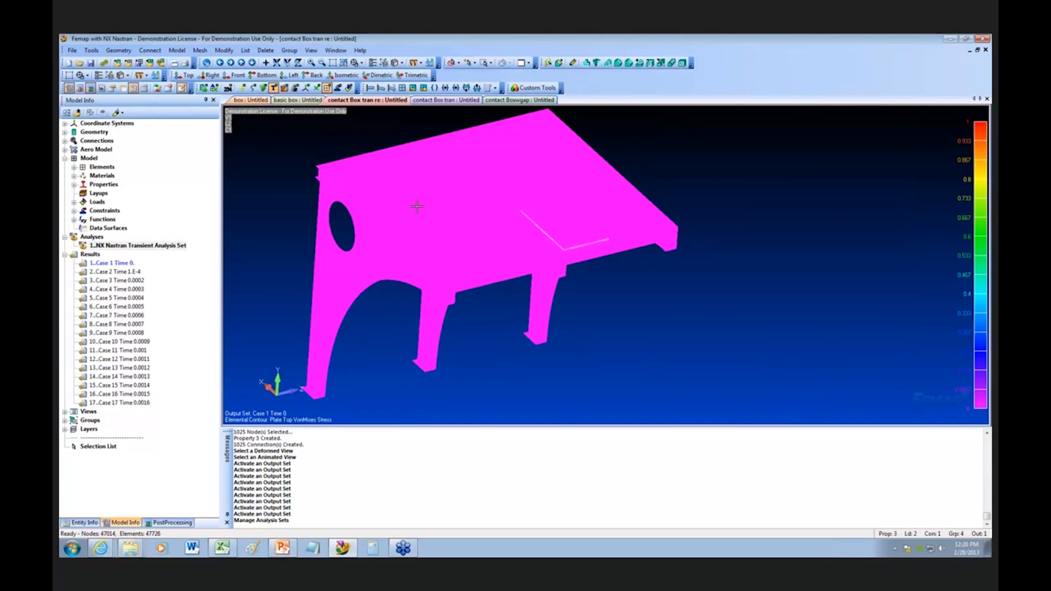
Step: Activate the output sets for Case 2, Case 3 and Case 4 in turn and return to Case 3 to compare their stress contours
{"action": "left_click", "coordinate": [130, 265]}
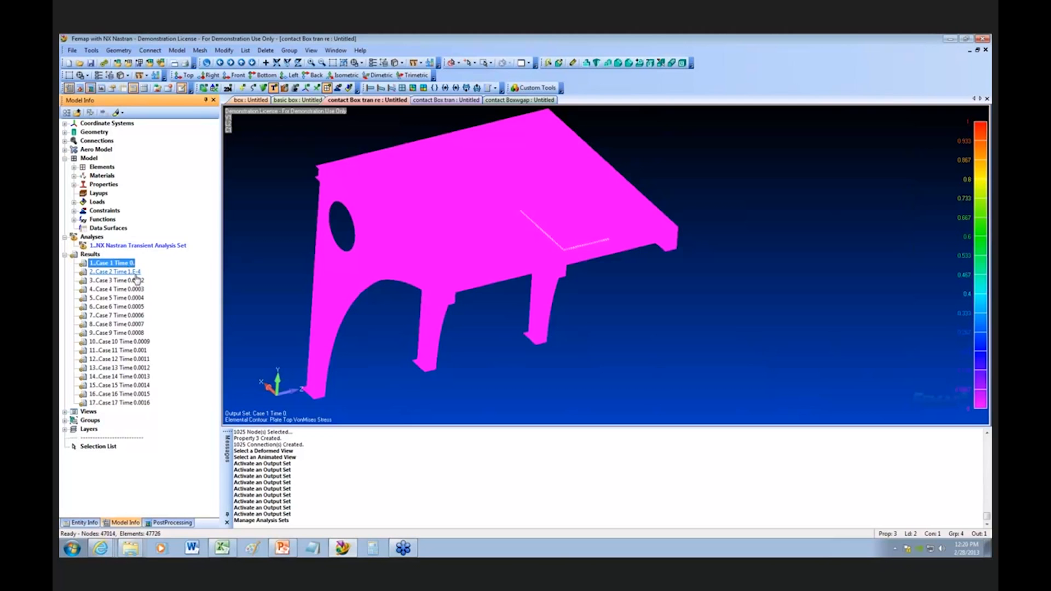
{"action": "double_click", "coordinate": [136, 273]}
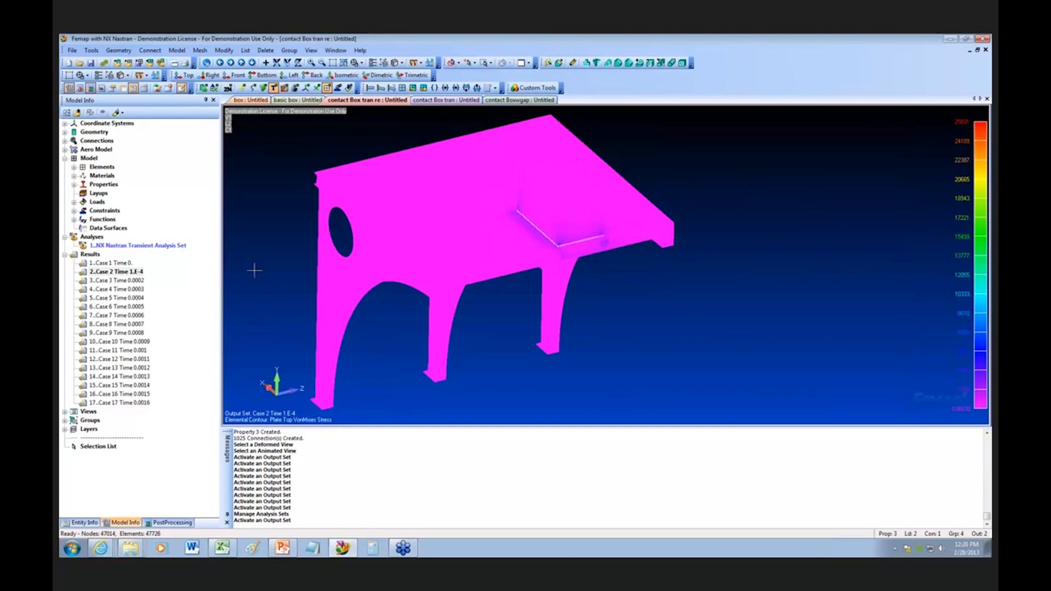
{"action": "left_click", "coordinate": [139, 282]}
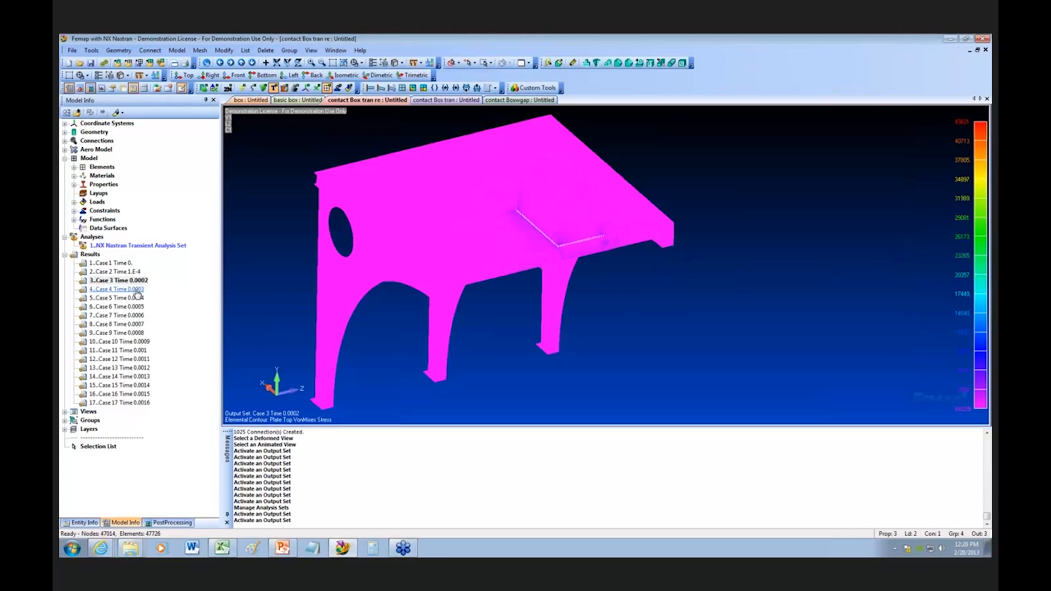
{"action": "double_click", "coordinate": [136, 290]}
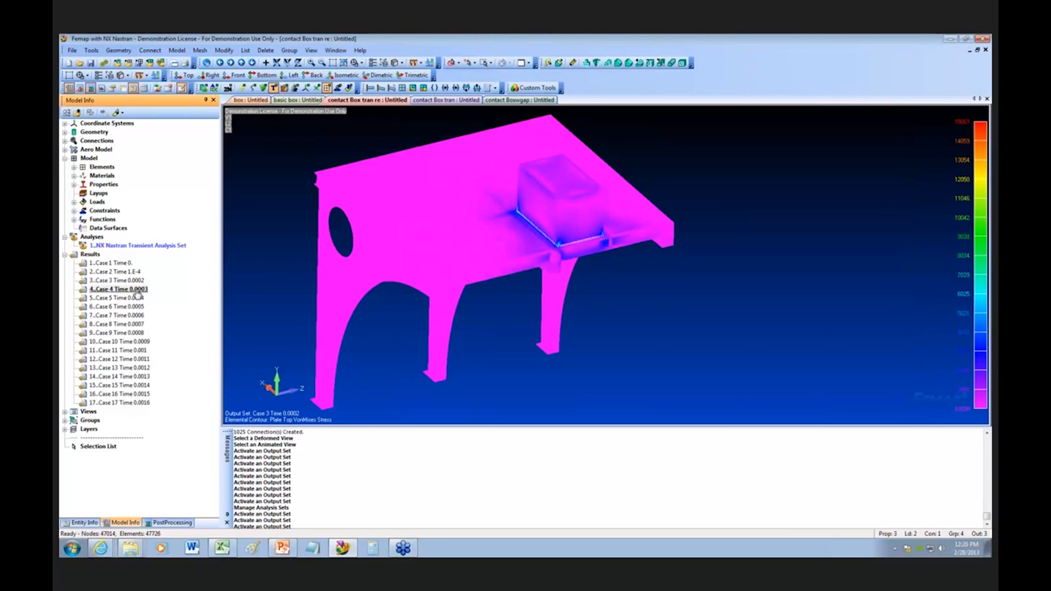
{"action": "double_click", "coordinate": [137, 282]}
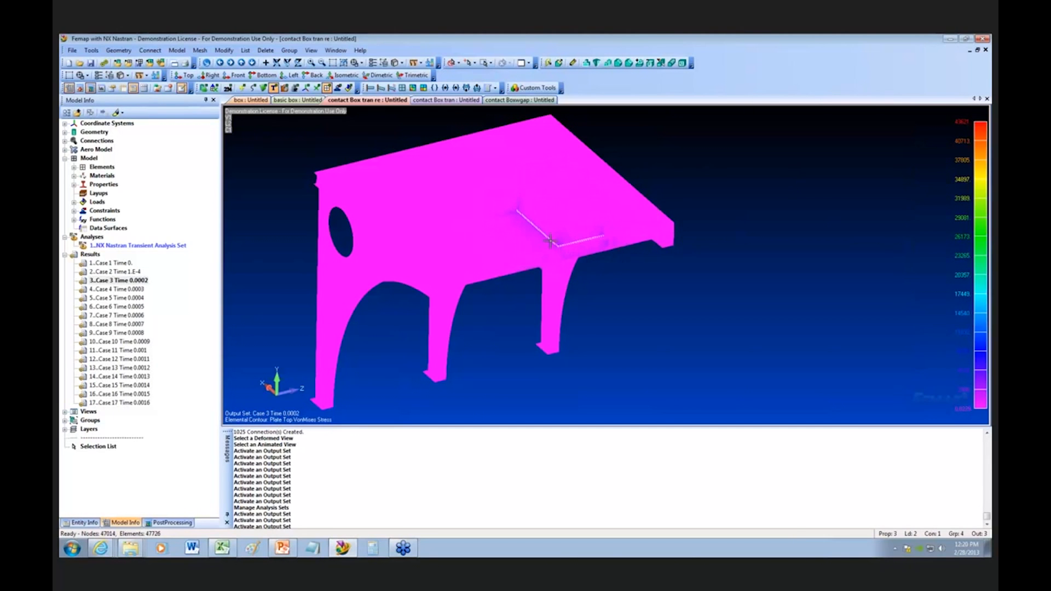
Step: Examine the Case 3 von Mises stress contour from beneath the frame, around the box's contact edges
{"action": "middle_click_drag", "start_coordinate": [571, 268], "coordinate": [557, 249]}
{"action": "middle_click_drag", "start_coordinate": [550, 209], "coordinate": [553, 245]}
{"action": "middle_click_drag", "start_coordinate": [563, 209], "coordinate": [551, 226]}
{"action": "scroll", "coordinate": [543, 225], "scroll_direction": "up", "scroll_amount": 3}
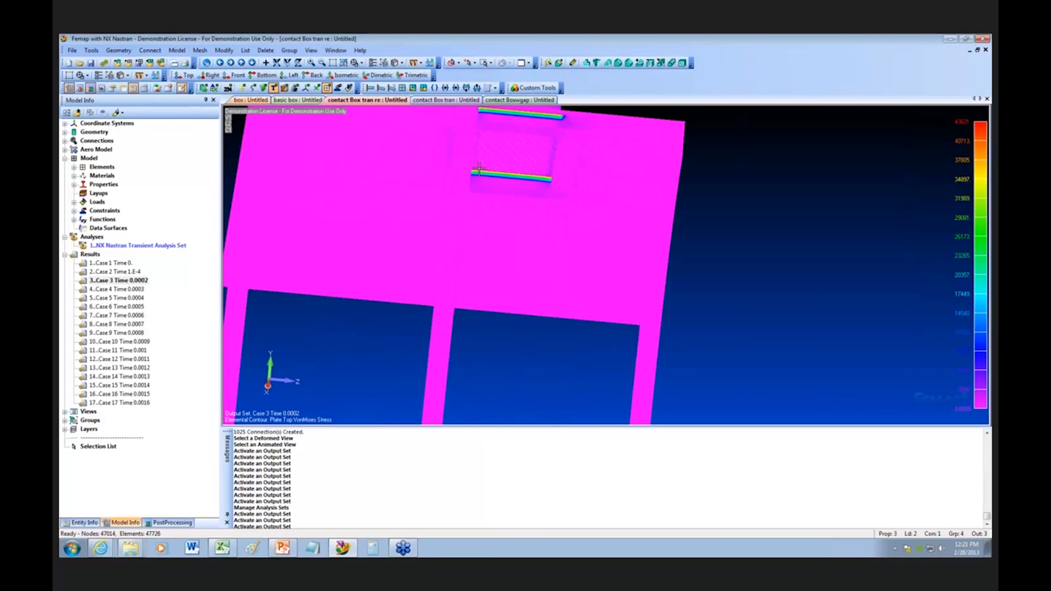
{"action": "middle_click_drag", "start_coordinate": [479, 169], "coordinate": [483, 171]}
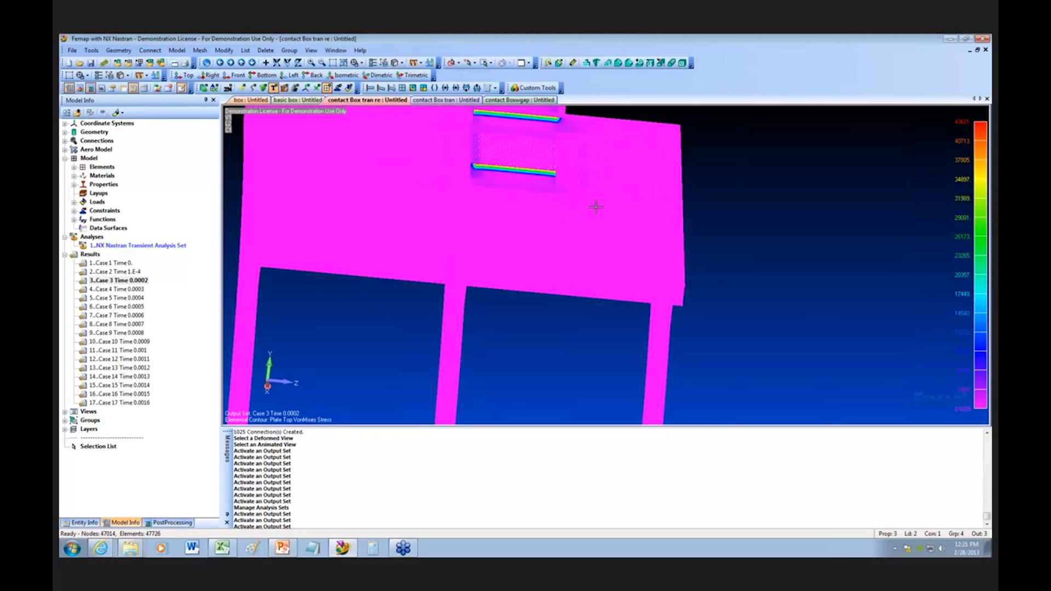
{"action": "middle_click_drag", "start_coordinate": [594, 209], "coordinate": [638, 294]}
{"action": "middle_click_drag", "start_coordinate": [639, 330], "coordinate": [448, 108]}
Step: Switch to the contact Box tran model and compare the deformed stress contours of Cases 2, 4 and 3, returning to Case 2
{"action": "left_click", "coordinate": [447, 100]}
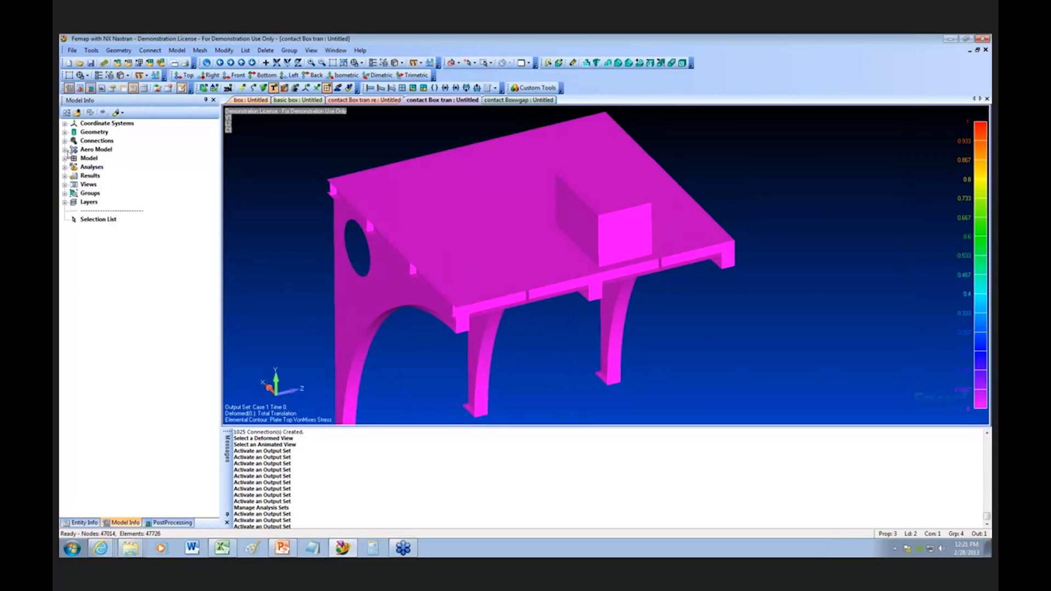
{"action": "left_click", "coordinate": [65, 175]}
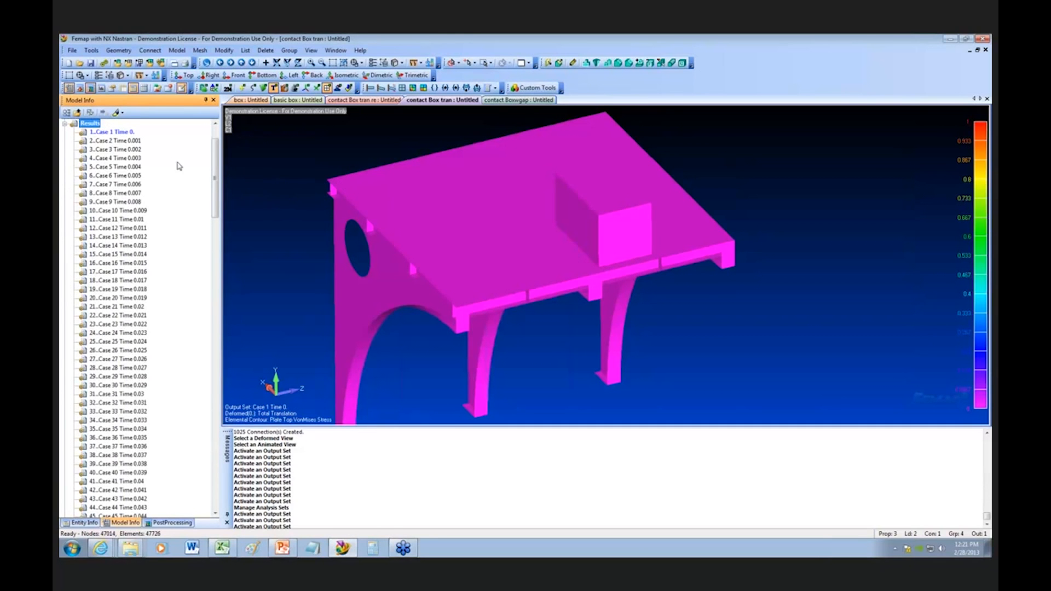
{"action": "double_click", "coordinate": [129, 142]}
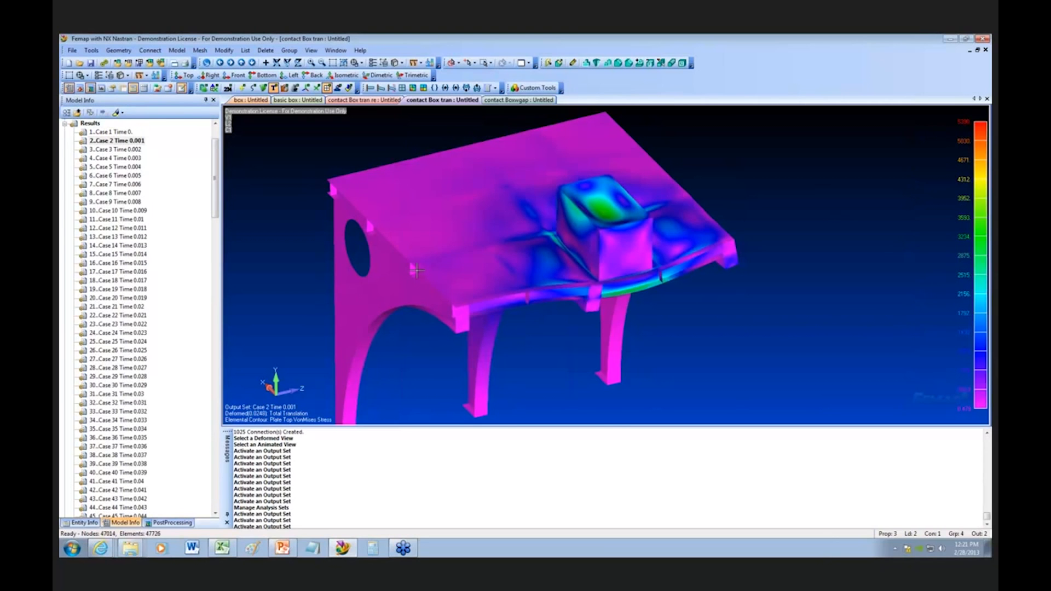
{"action": "middle_click_drag", "start_coordinate": [409, 275], "coordinate": [439, 222]}
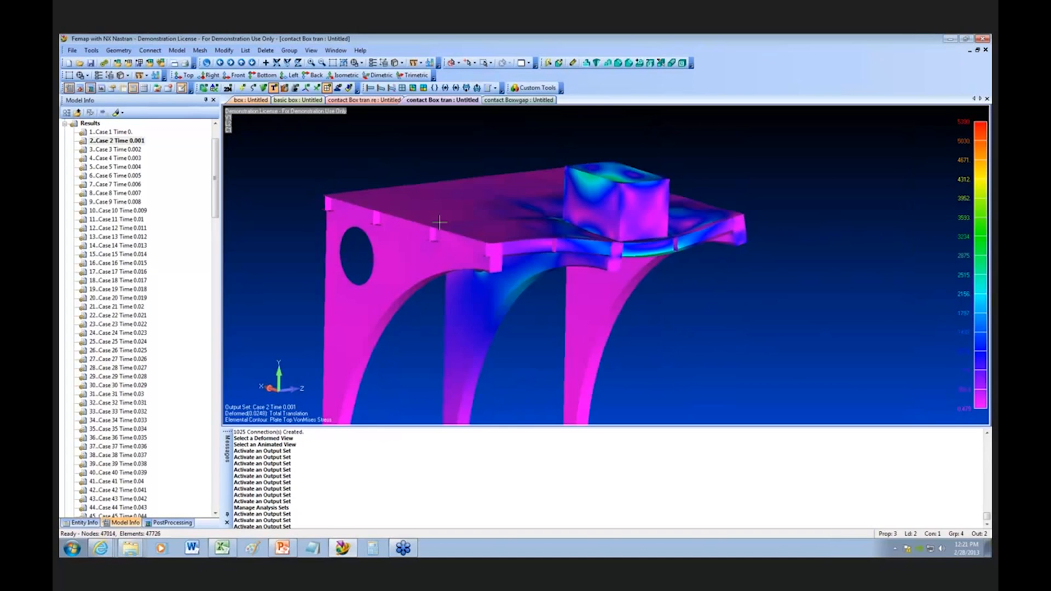
{"action": "double_click", "coordinate": [128, 158]}
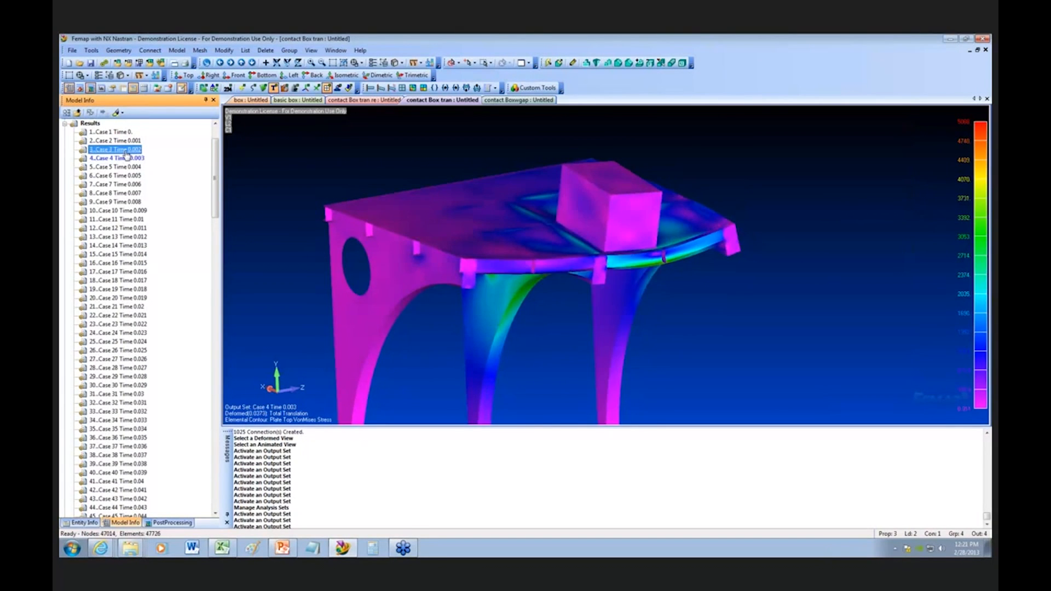
{"action": "double_click", "coordinate": [127, 149]}
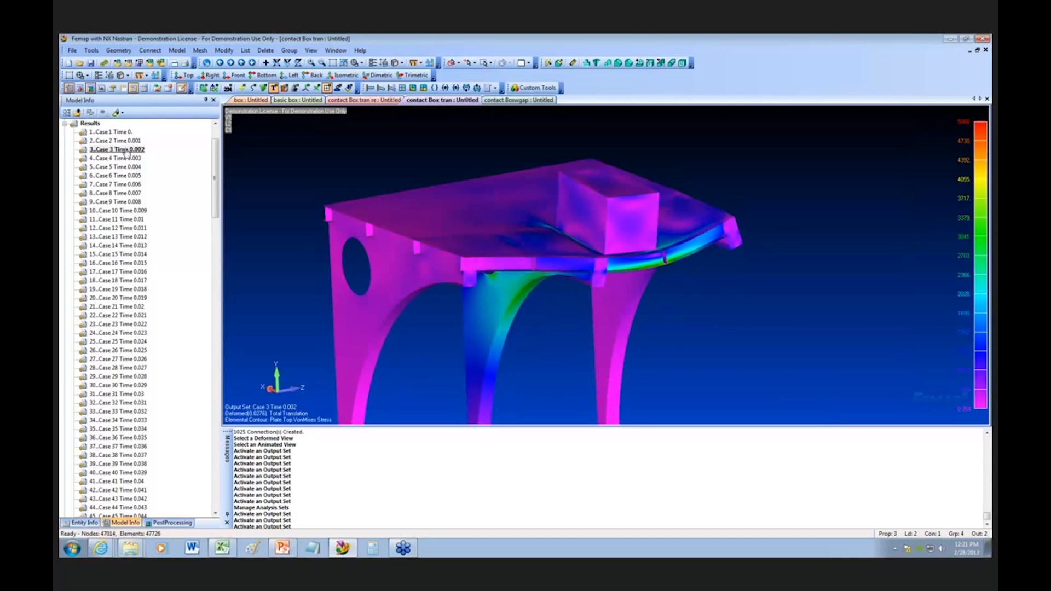
{"action": "left_click", "coordinate": [123, 140]}
{"action": "double_click", "coordinate": [123, 141]}
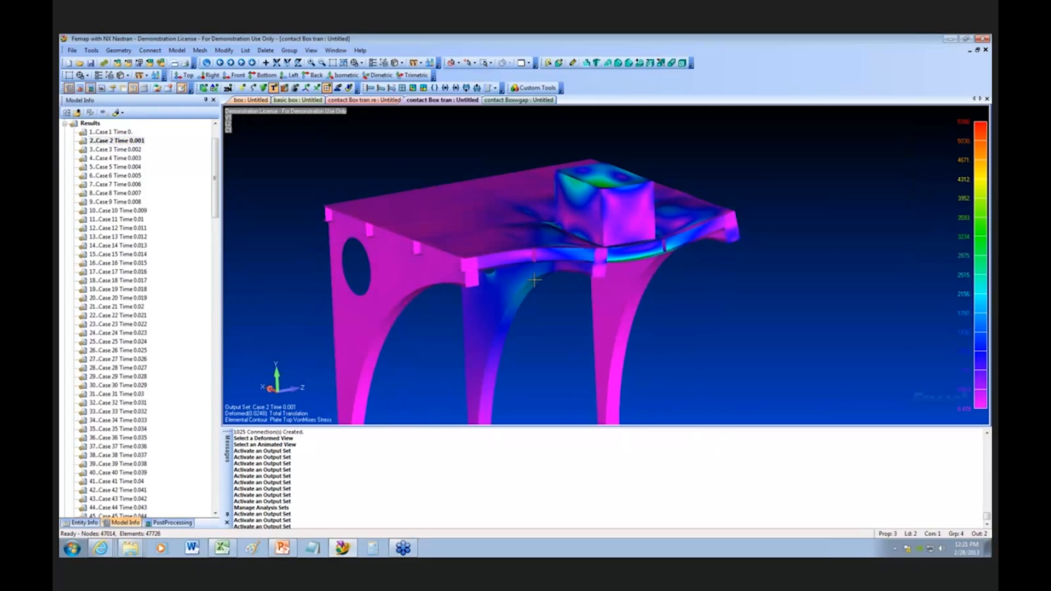
Step: Display the model undeformed and compare the stresses beneath the box for Case 2 and Case 14 (time 0.013)
{"action": "middle_click_drag", "start_coordinate": [534, 279], "coordinate": [486, 257]}
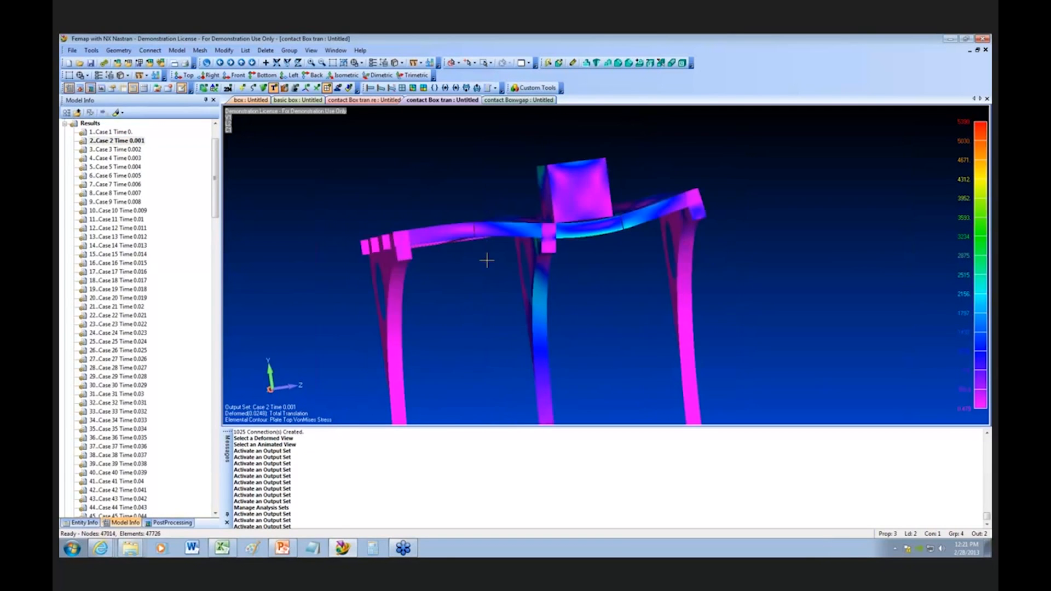
{"action": "middle_click_drag", "start_coordinate": [447, 174], "coordinate": [550, 273]}
{"action": "scroll", "coordinate": [550, 275], "scroll_direction": "up", "scroll_amount": 3}
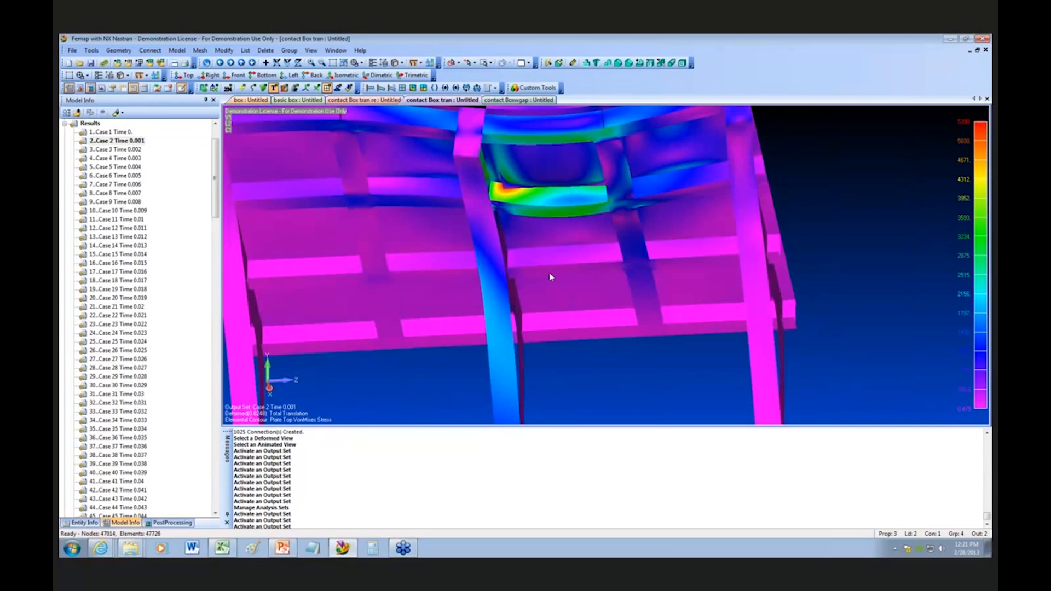
{"action": "left_click", "coordinate": [371, 89]}
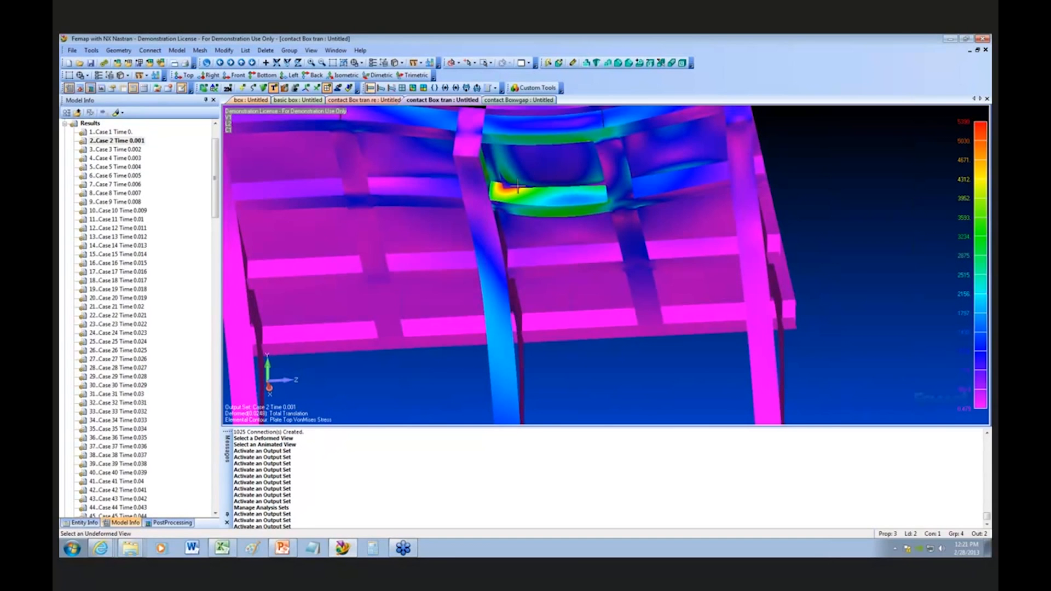
{"action": "middle_click_drag", "start_coordinate": [568, 206], "coordinate": [536, 299]}
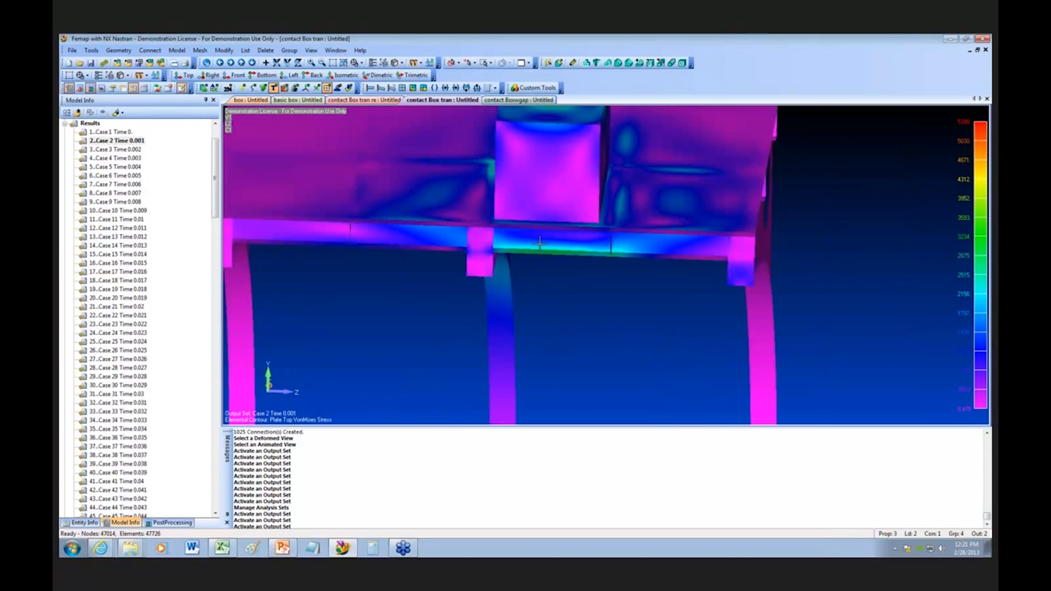
{"action": "middle_click_drag", "start_coordinate": [540, 244], "coordinate": [540, 244]}
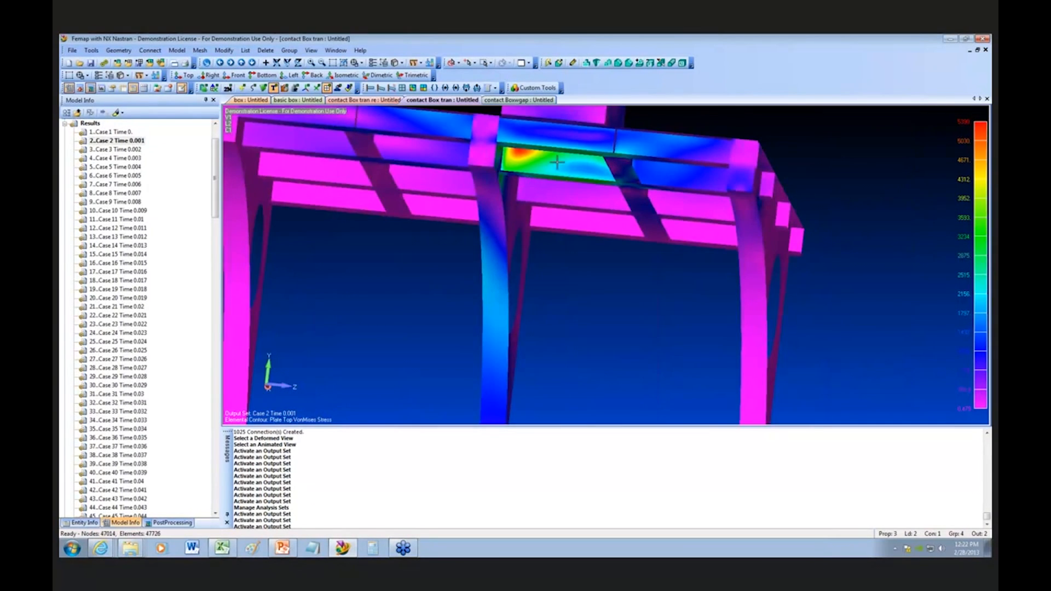
{"action": "double_click", "coordinate": [130, 246]}
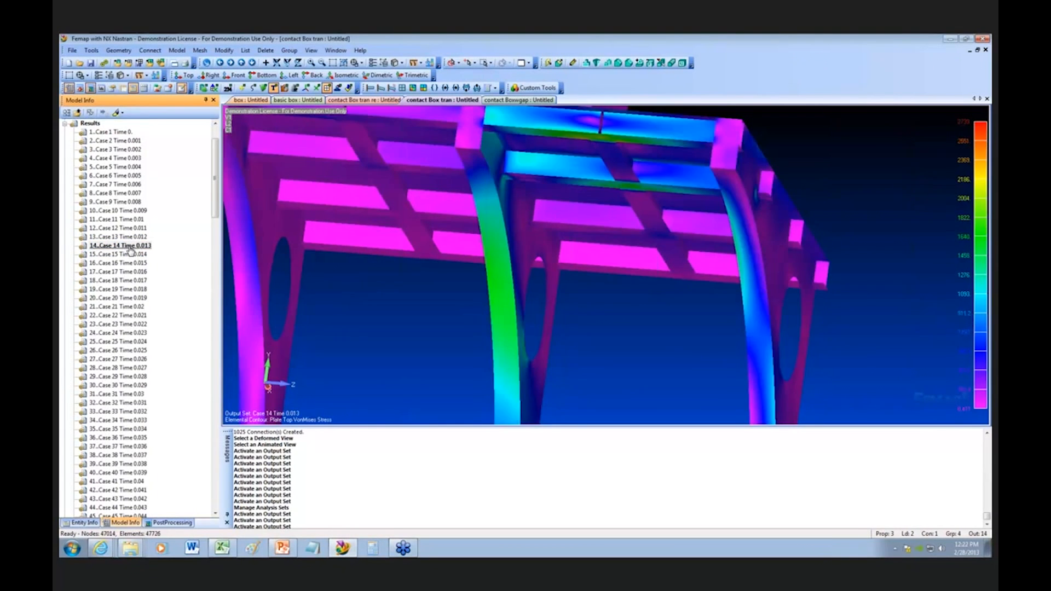
Step: Activate Case 17 (time 0.016) and Case 22 (time 0.021) and examine the stresses beneath and around the box
{"action": "double_click", "coordinate": [130, 272]}
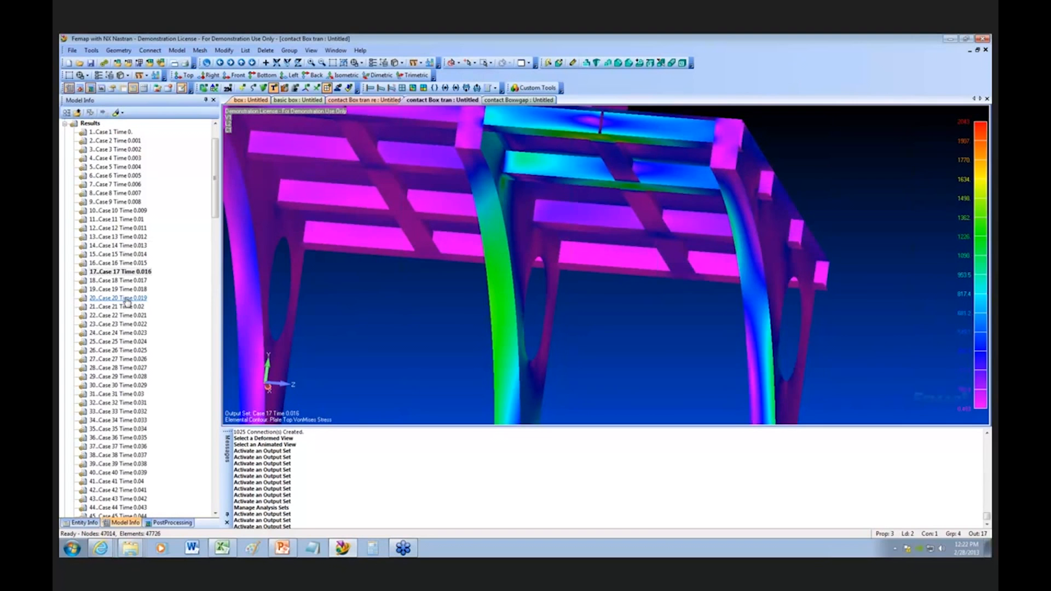
{"action": "double_click", "coordinate": [129, 316]}
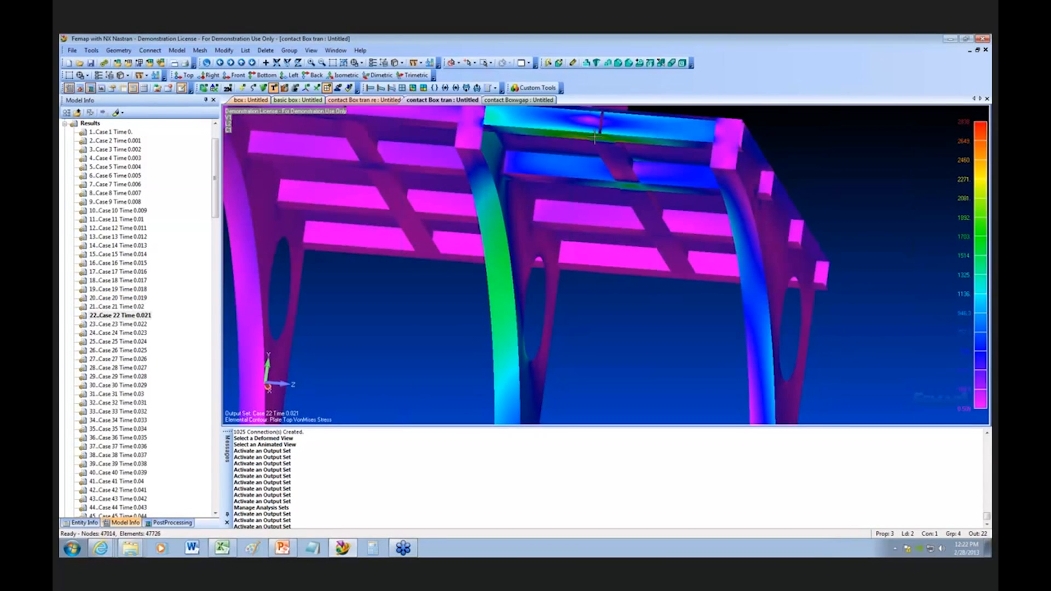
{"action": "middle_click_drag", "start_coordinate": [500, 285], "coordinate": [558, 159]}
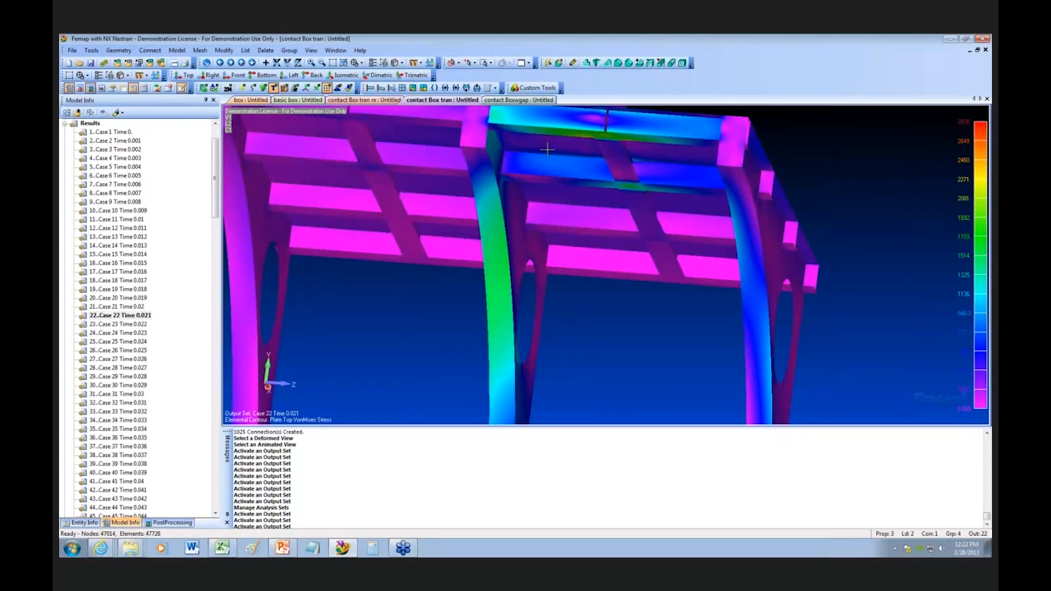
{"action": "mouse_move", "coordinate": [564, 184]}
{"action": "middle_mouse_down"}
{"action": "mouse_move", "coordinate": [556, 219]}
{"action": "mouse_move", "coordinate": [593, 232]}
{"action": "mouse_move", "coordinate": [566, 212]}
{"action": "mouse_move", "coordinate": [573, 195]}
{"action": "mouse_move", "coordinate": [558, 229]}
{"action": "mouse_move", "coordinate": [557, 181]}
{"action": "middle_mouse_up"}
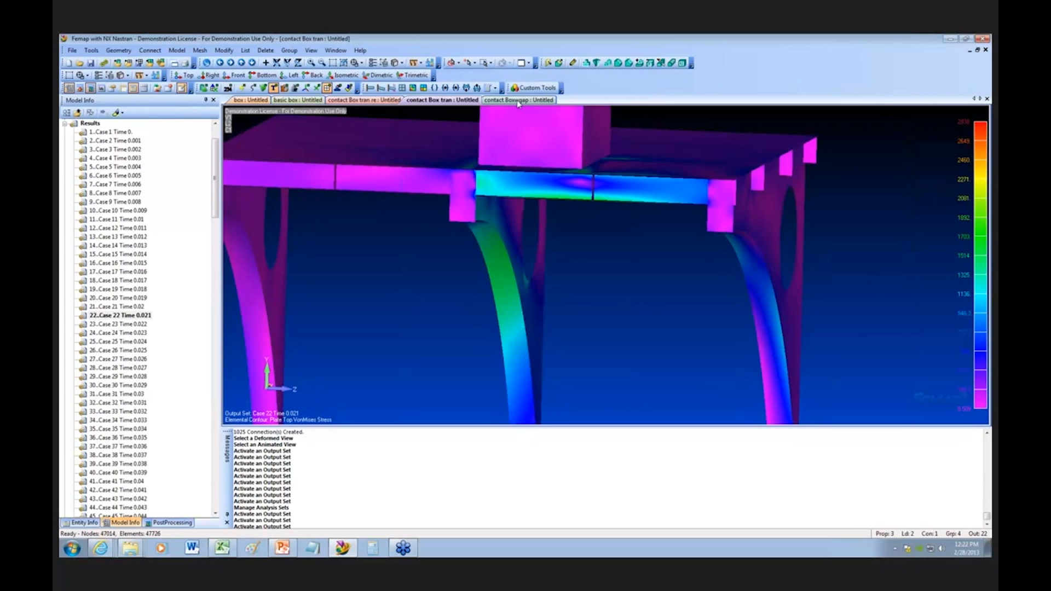
Step: Switch to the contact Boxwgap model and examine its Case 179 von Mises stress contour around the box and frame
{"action": "left_click", "coordinate": [518, 101]}
{"action": "middle_click_drag", "start_coordinate": [527, 240], "coordinate": [612, 220]}
{"action": "scroll", "coordinate": [558, 241], "scroll_direction": "up", "scroll_amount": 2}
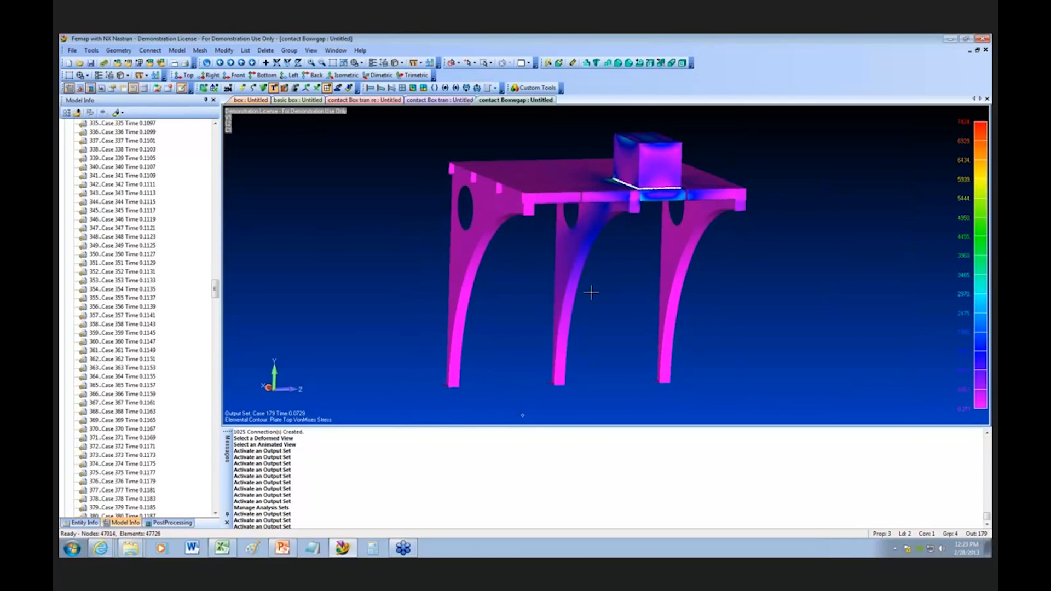
{"action": "middle_click_drag", "start_coordinate": [591, 293], "coordinate": [595, 296]}
{"action": "scroll", "coordinate": [595, 296], "scroll_direction": "up", "scroll_amount": 2}
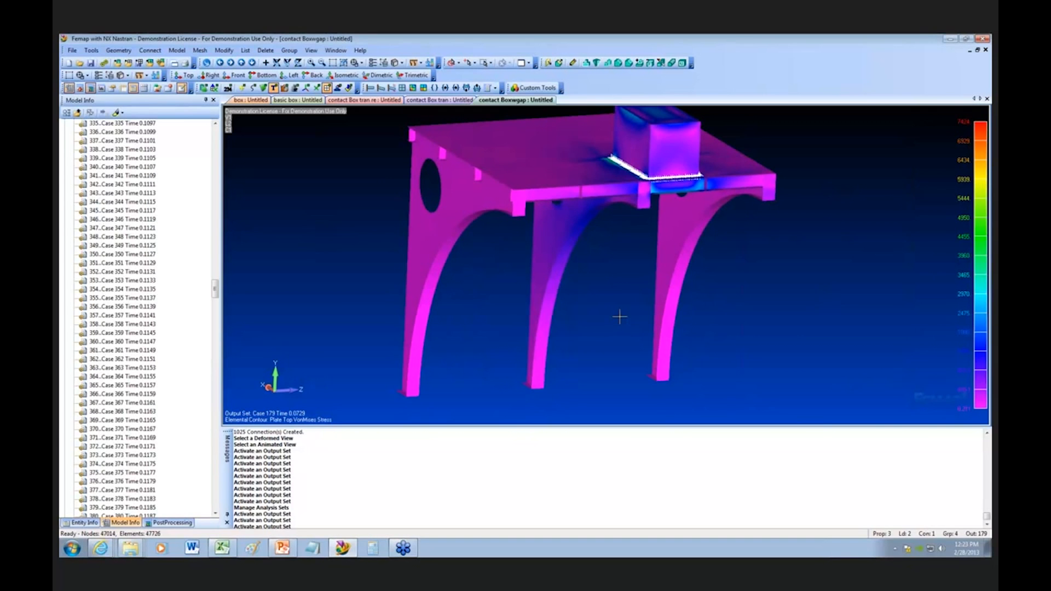
{"action": "middle_click_drag", "start_coordinate": [617, 321], "coordinate": [589, 285]}
{"action": "scroll", "coordinate": [644, 271], "scroll_direction": "down", "scroll_amount": 2}
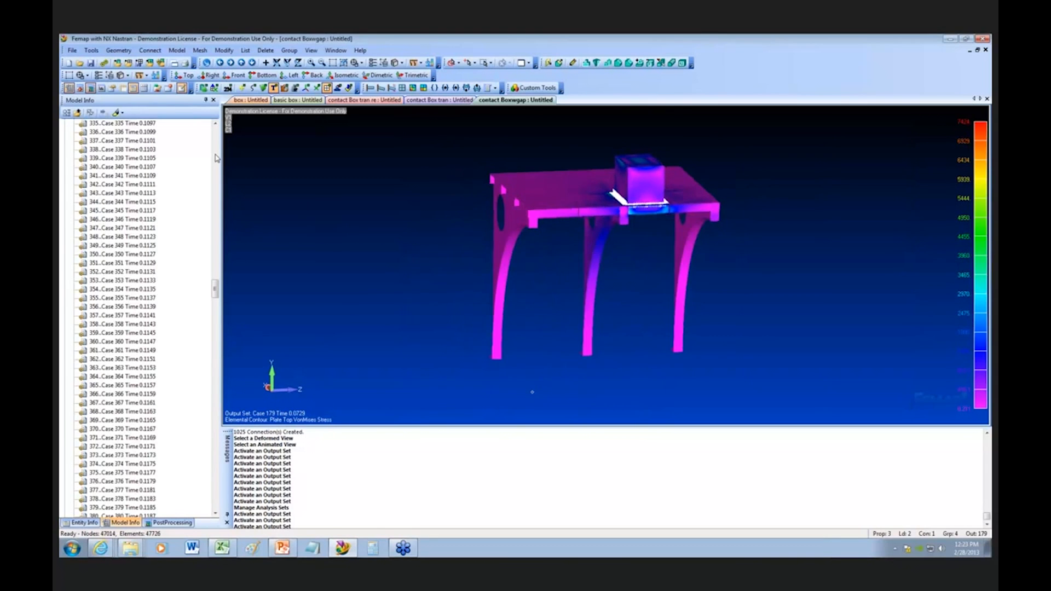
Step: Activate the Case 2 output set (time 0.0002) and list the load sets defined in the model
{"action": "left_click_drag", "start_coordinate": [216, 288], "coordinate": [198, 150]}
{"action": "double_click", "coordinate": [126, 141]}
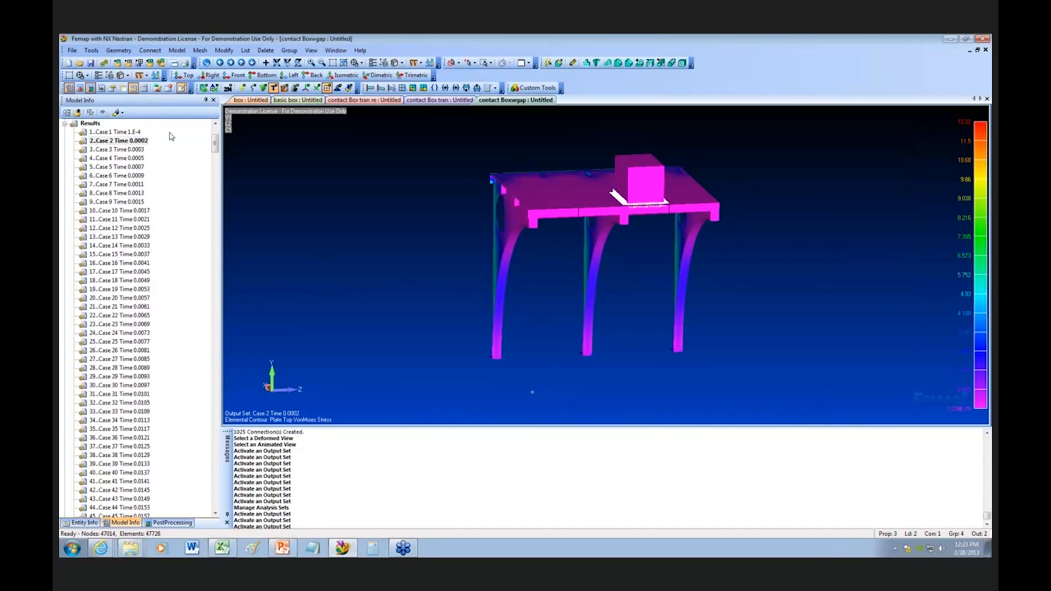
{"action": "scroll", "coordinate": [137, 197], "scroll_direction": "up", "scroll_amount": 3}
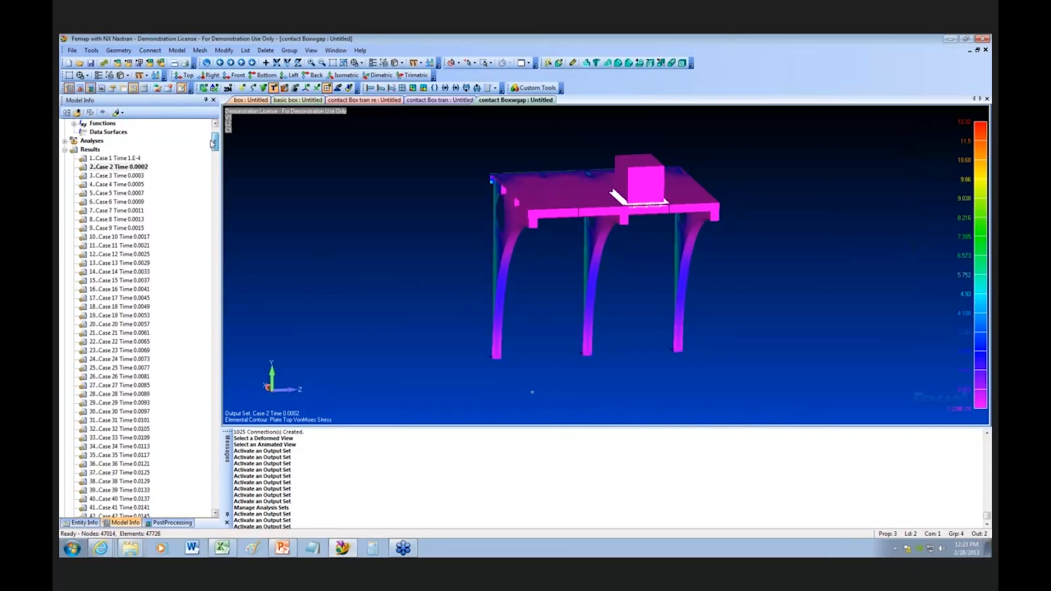
{"action": "left_click", "coordinate": [135, 203]}
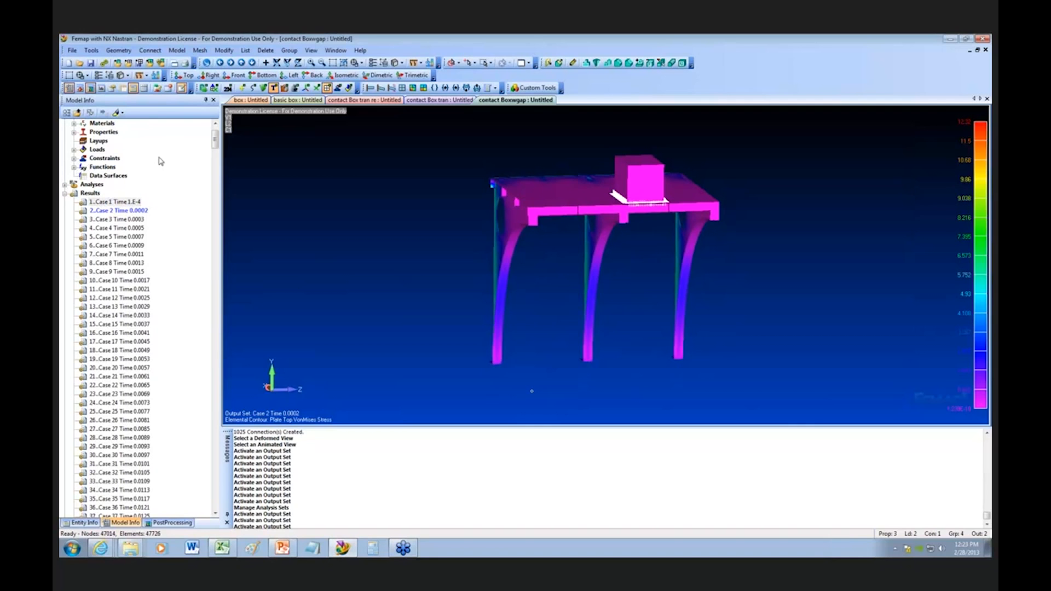
{"action": "left_click", "coordinate": [74, 149]}
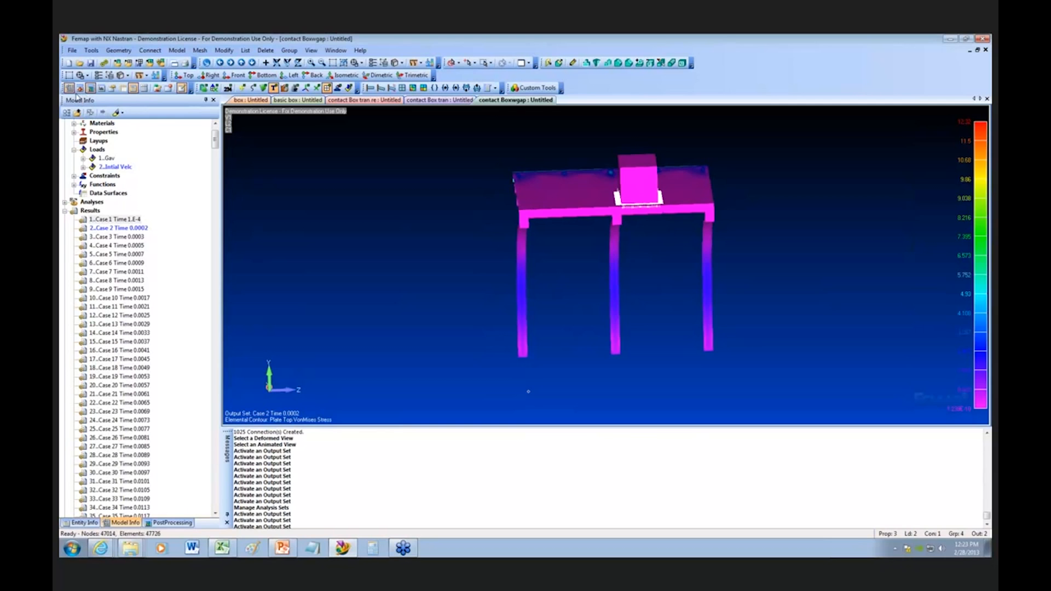
Step: Bring up the Vel chart, examine the velocity curves over time, and move the chart off the model view
{"action": "left_click", "coordinate": [101, 89]}
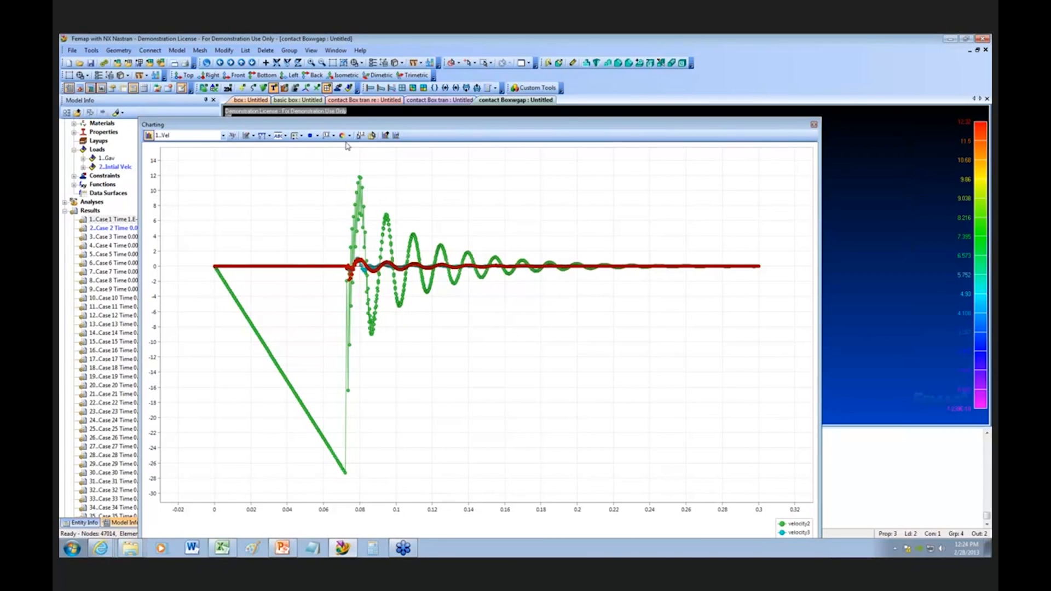
{"action": "left_click_drag", "start_coordinate": [386, 116], "coordinate": [234, 214]}
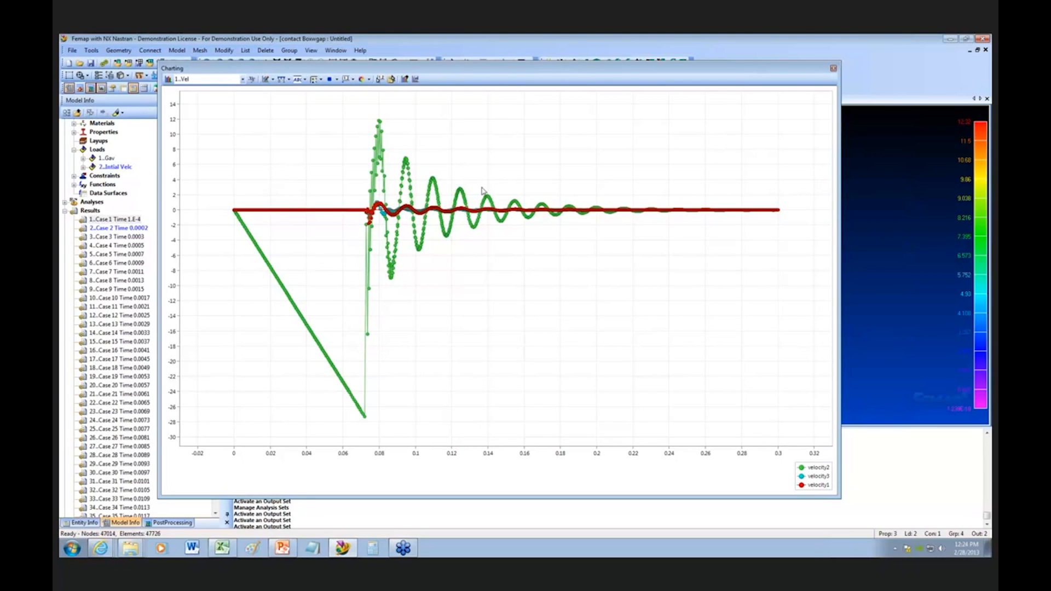
{"action": "left_click_drag", "start_coordinate": [530, 78], "coordinate": [512, 98]}
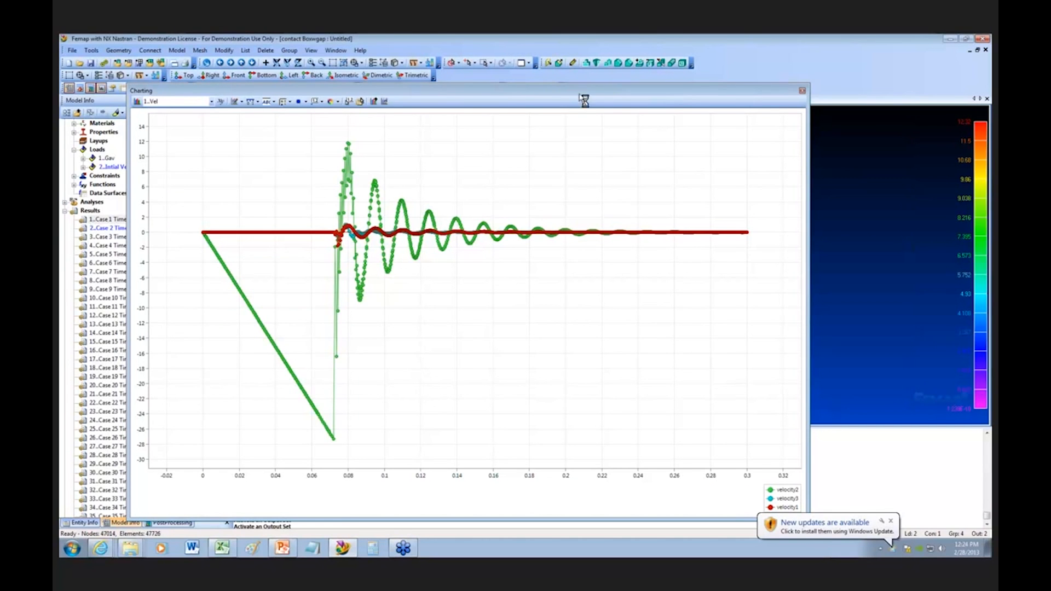
{"action": "left_click_drag", "start_coordinate": [384, 100], "coordinate": [407, 232]}
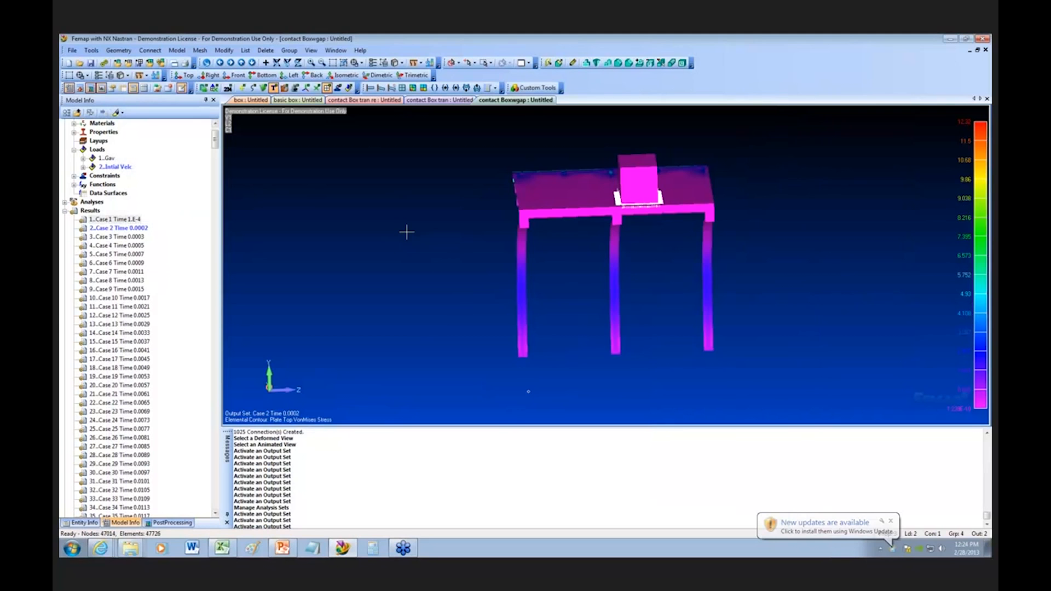
{"action": "middle_click_drag", "start_coordinate": [407, 232], "coordinate": [165, 228]}
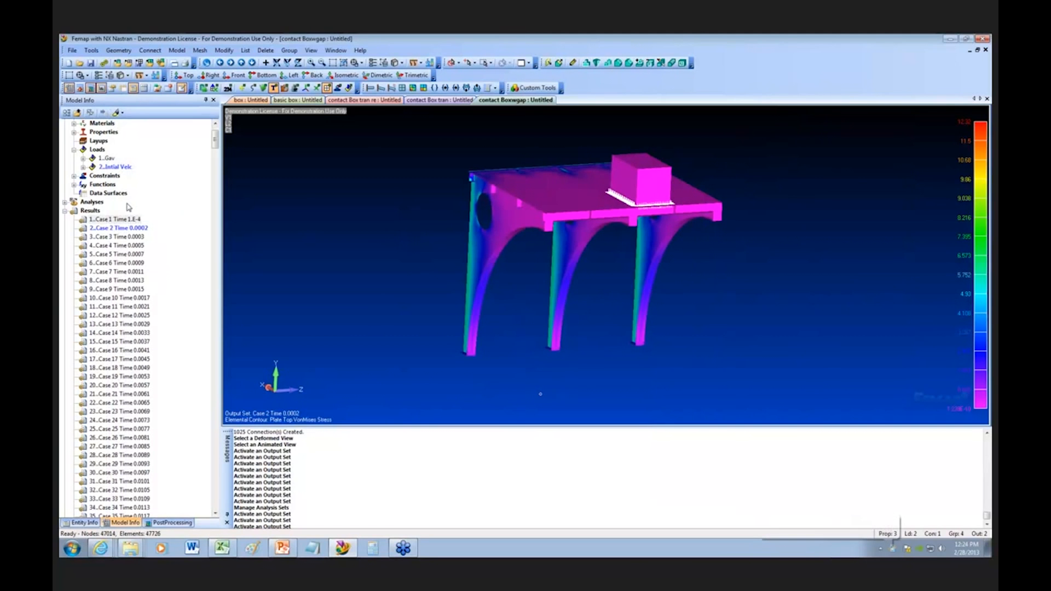
Step: Activate Cases 178 through 181 in turn, then step back to Case 179 (time 0.0729) to compare stresses around impact
{"action": "left_click_drag", "start_coordinate": [216, 139], "coordinate": [225, 221]}
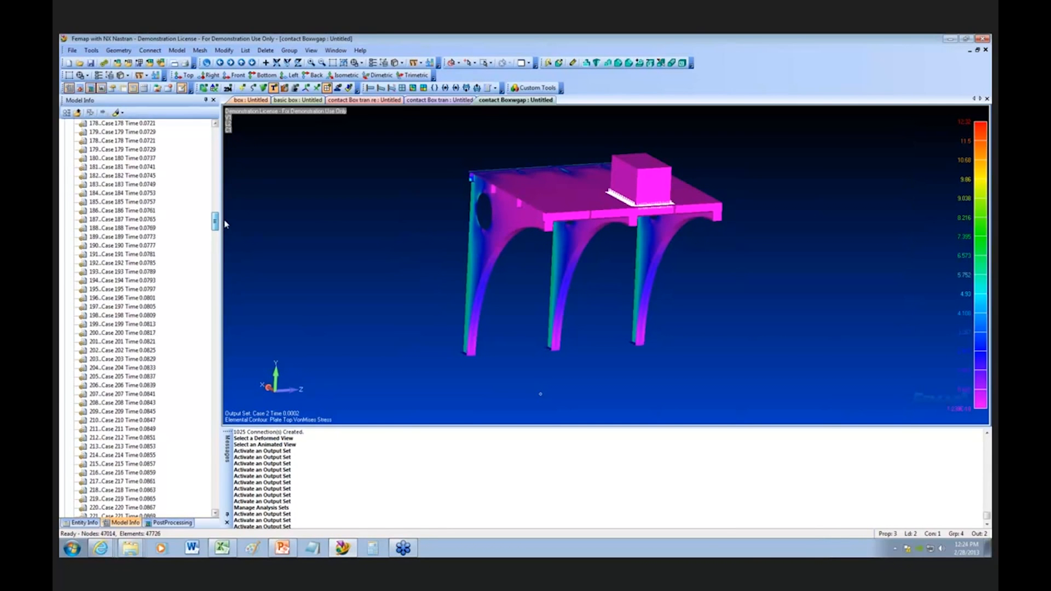
{"action": "double_click", "coordinate": [148, 158]}
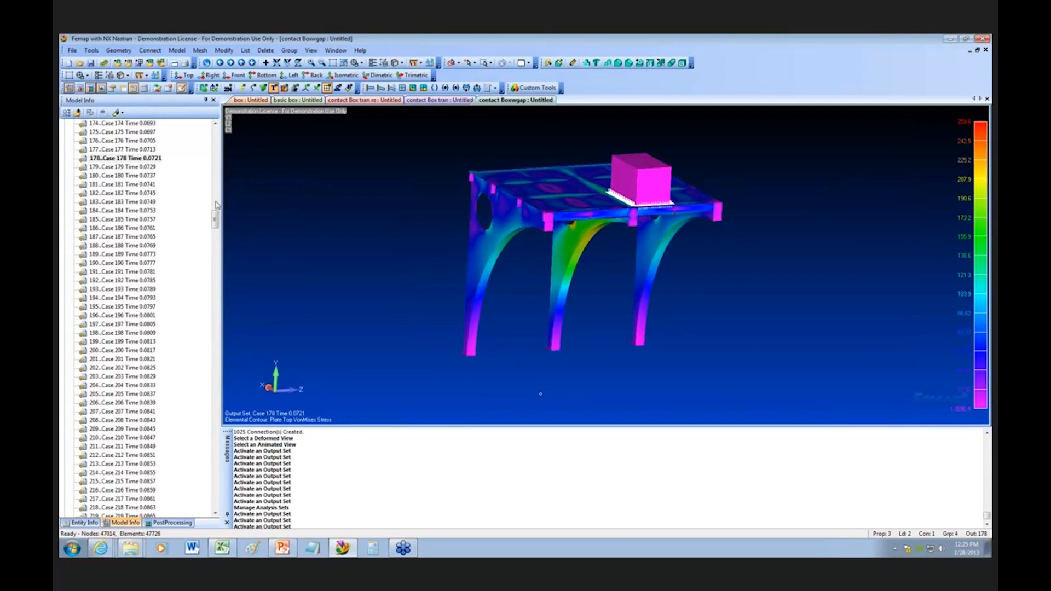
{"action": "double_click", "coordinate": [130, 168]}
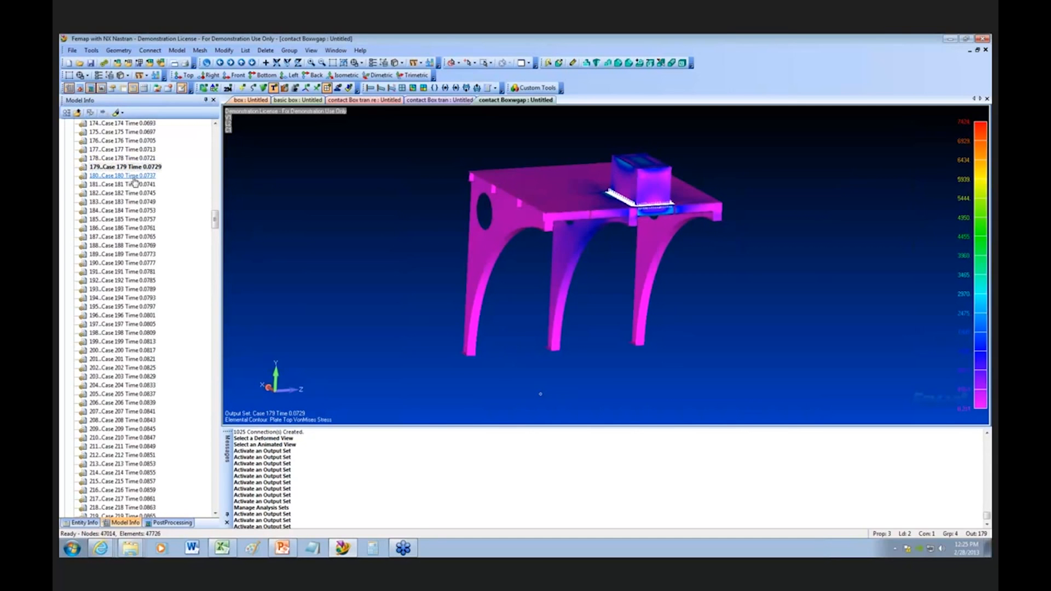
{"action": "double_click", "coordinate": [135, 177]}
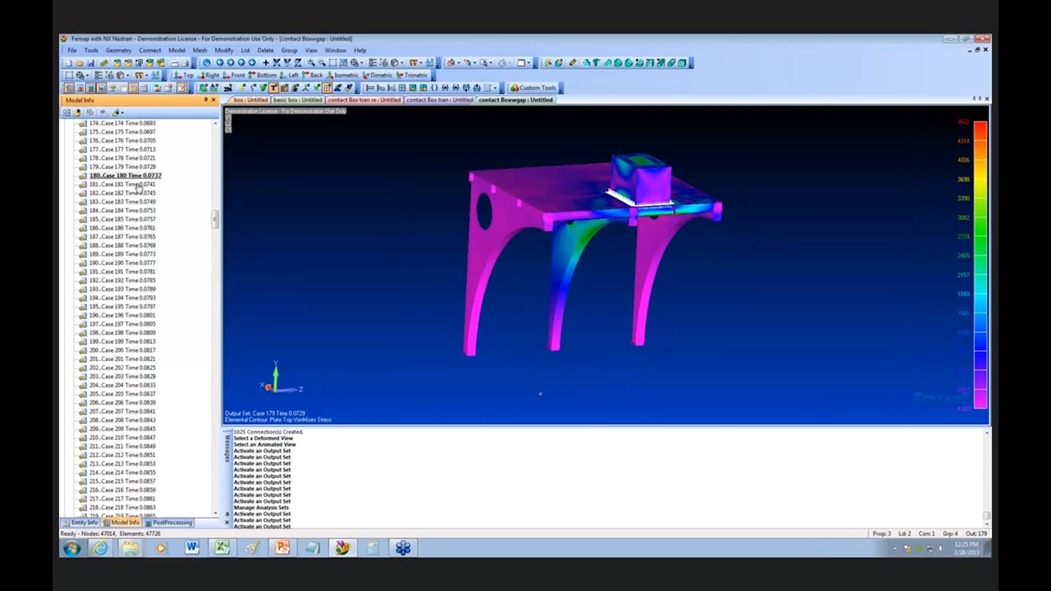
{"action": "double_click", "coordinate": [138, 184]}
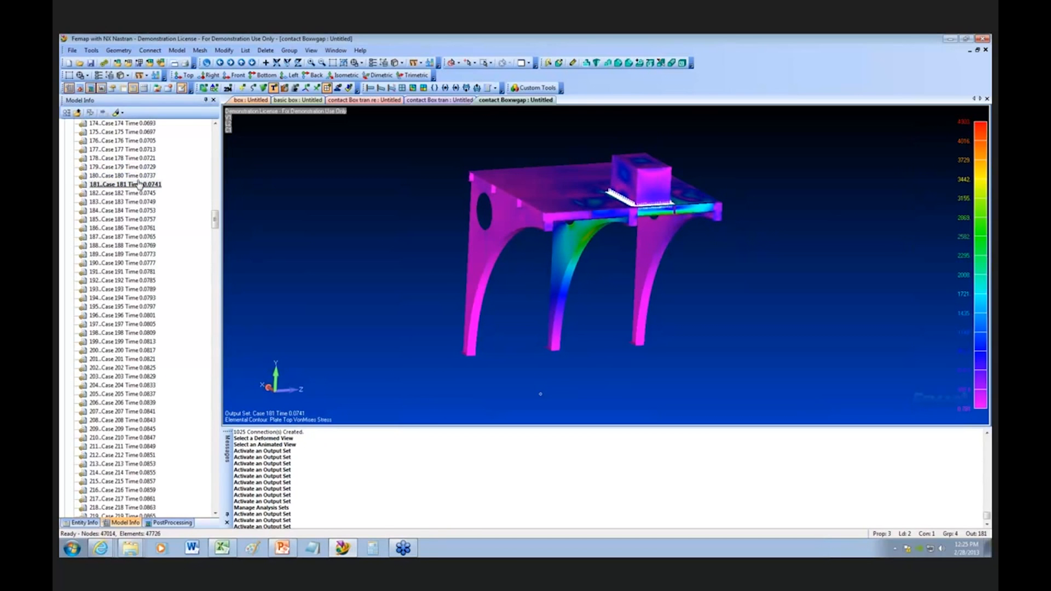
{"action": "double_click", "coordinate": [140, 176]}
{"action": "double_click", "coordinate": [143, 167]}
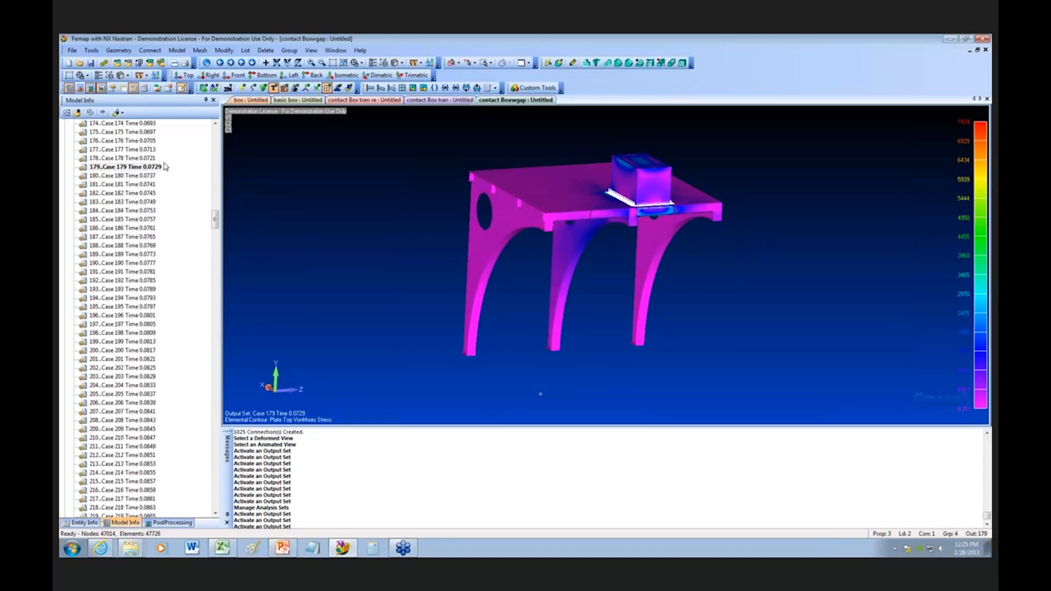
Step: Hide the gap elements using the element type visibility so the plate stresses beneath the box are exposed
{"action": "middle_click_drag", "start_coordinate": [608, 239], "coordinate": [690, 229]}
{"action": "scroll", "coordinate": [690, 229], "scroll_direction": "up", "scroll_amount": 2}
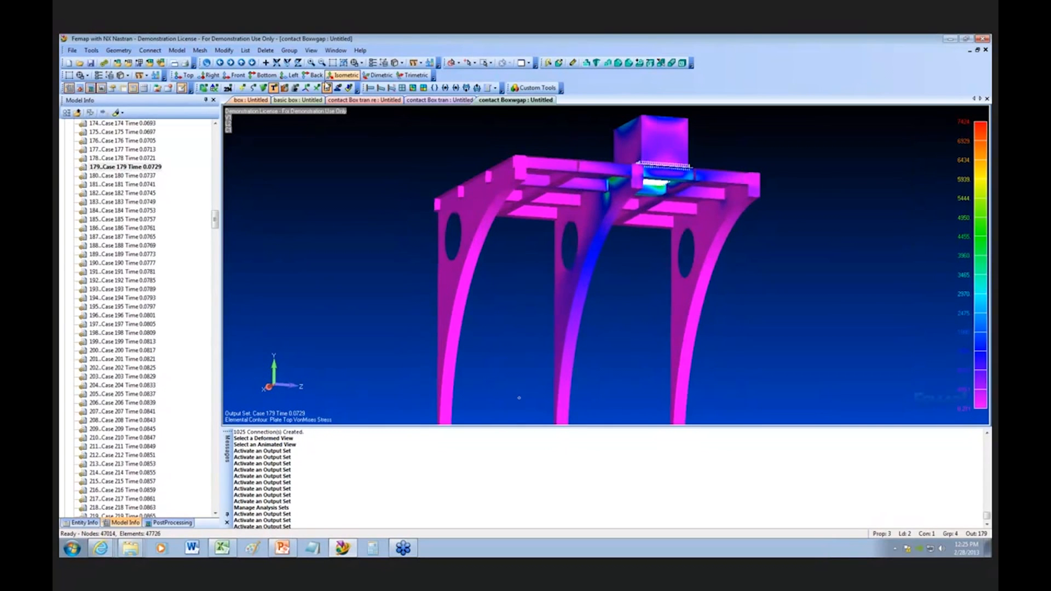
{"action": "left_click_drag", "start_coordinate": [216, 225], "coordinate": [219, 135]}
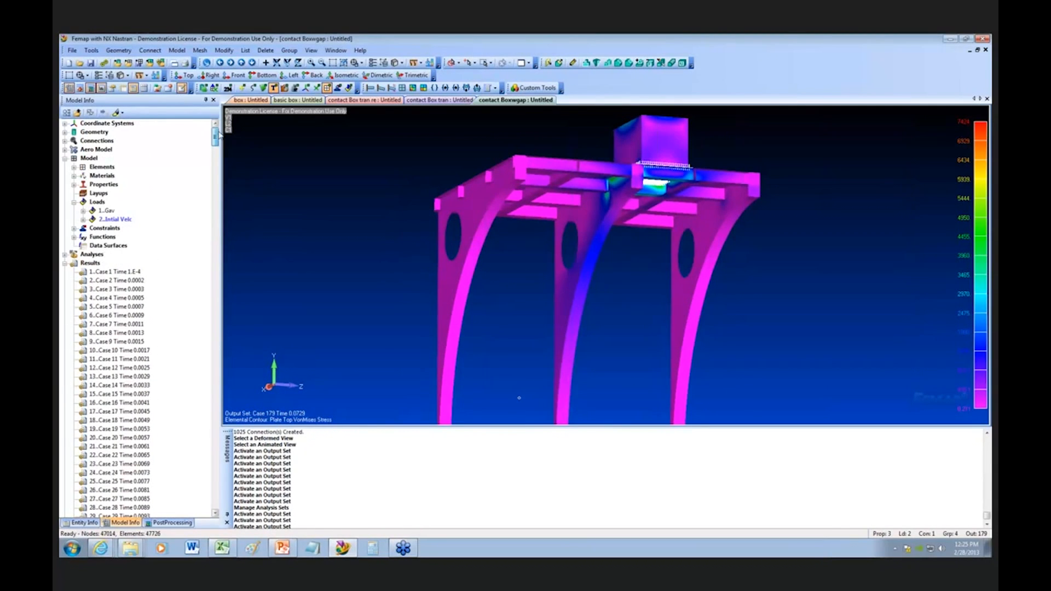
{"action": "middle_click_drag", "start_coordinate": [563, 278], "coordinate": [569, 237]}
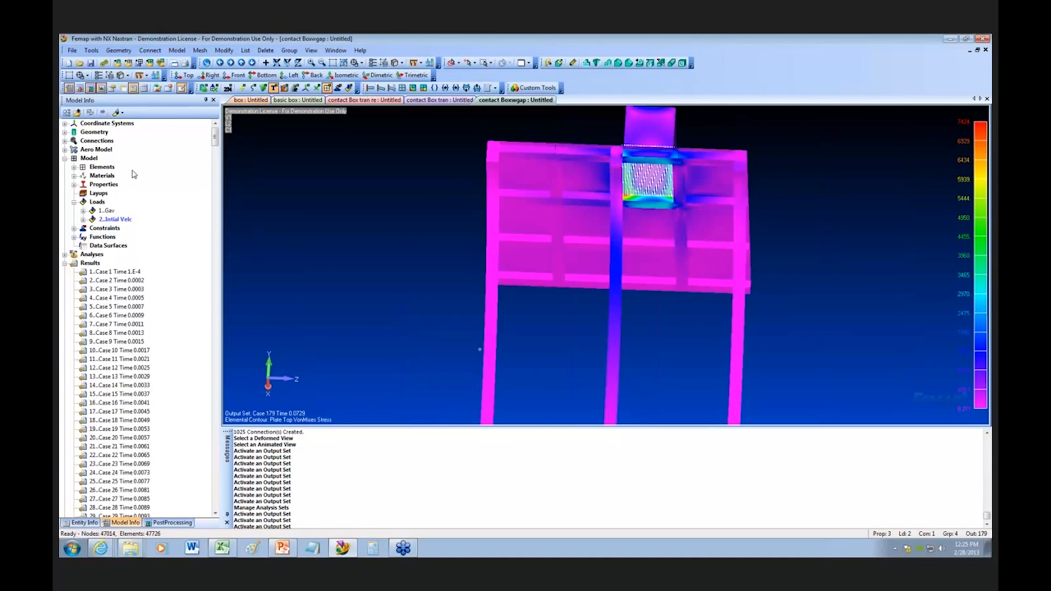
{"action": "left_click", "coordinate": [73, 167]}
{"action": "left_click", "coordinate": [83, 176]}
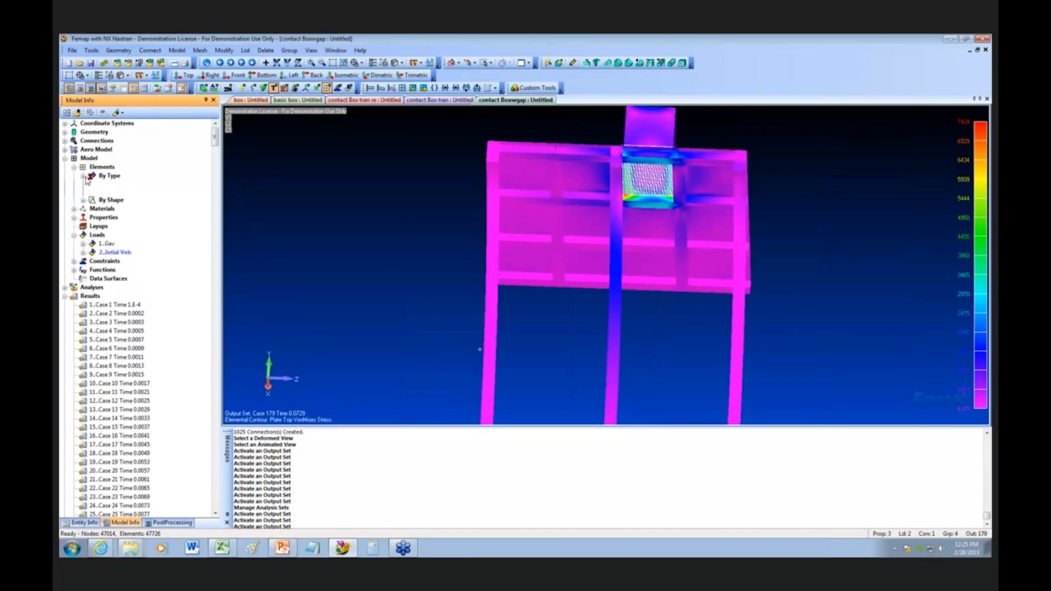
{"action": "left_click", "coordinate": [101, 185]}
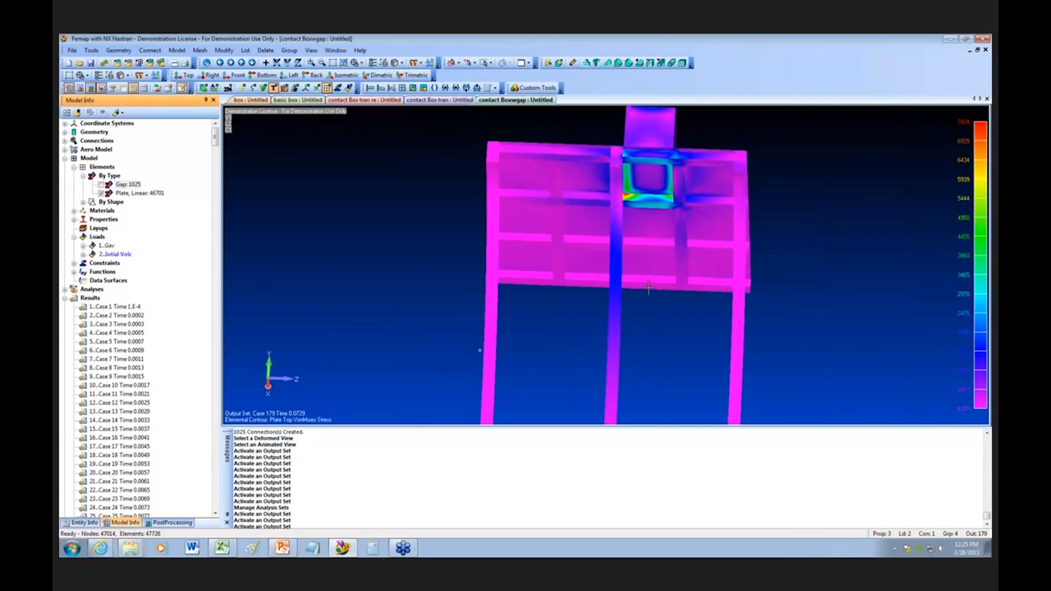
Step: Examine the Case 179 stress contour around the box contact edges from beneath and above the frame
{"action": "scroll", "coordinate": [655, 289], "scroll_direction": "up", "scroll_amount": 2}
{"action": "scroll", "coordinate": [652, 288], "scroll_direction": "down", "scroll_amount": 4}
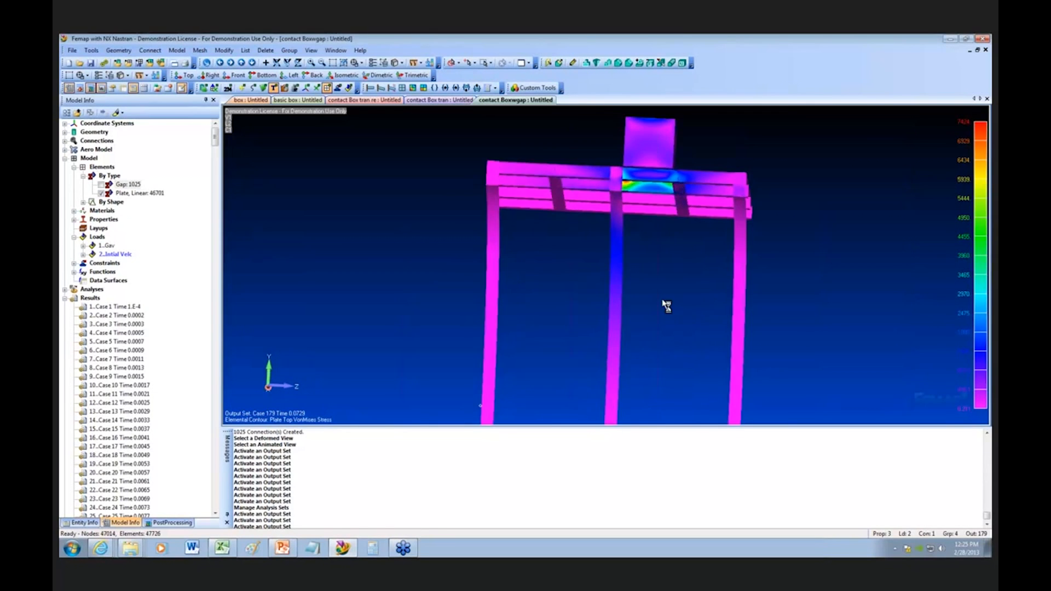
{"action": "scroll", "coordinate": [655, 288], "scroll_direction": "up", "scroll_amount": 3}
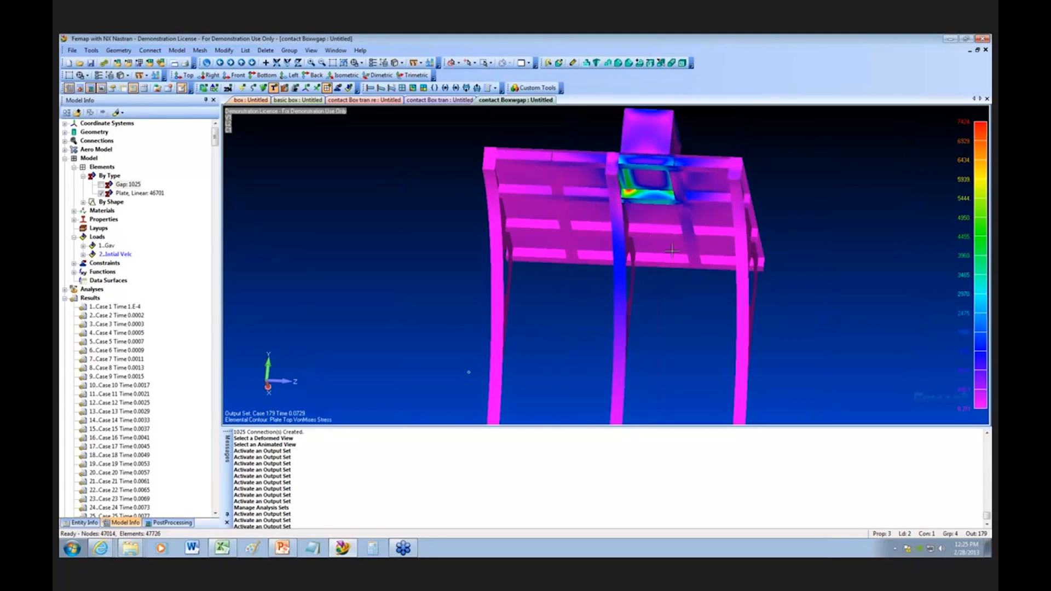
{"action": "middle_click_drag", "start_coordinate": [673, 251], "coordinate": [395, 208]}
{"action": "scroll", "coordinate": [721, 340], "scroll_direction": "down", "scroll_amount": 1}
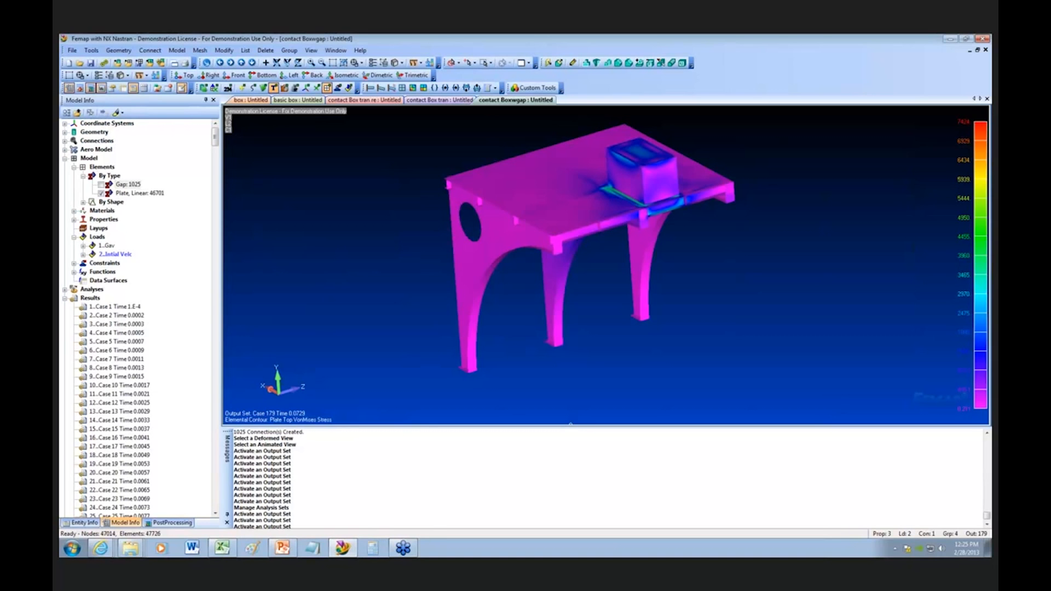
Step: Bring the chart back over the model and display the Accel chart to review the acceleration over time
{"action": "left_click_drag", "start_coordinate": [78, 100], "coordinate": [626, 65]}
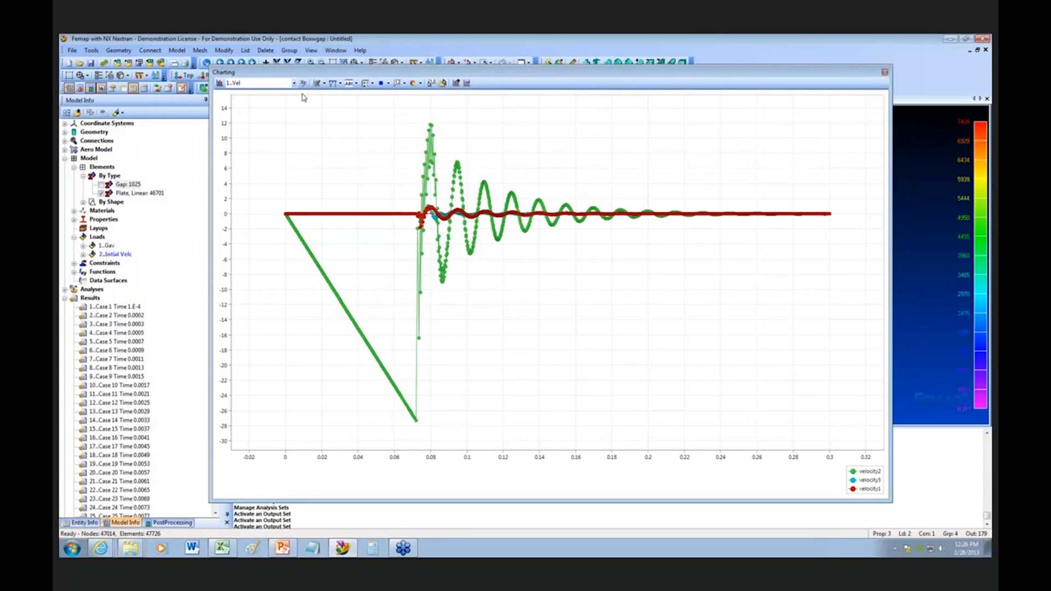
{"action": "left_click", "coordinate": [294, 83]}
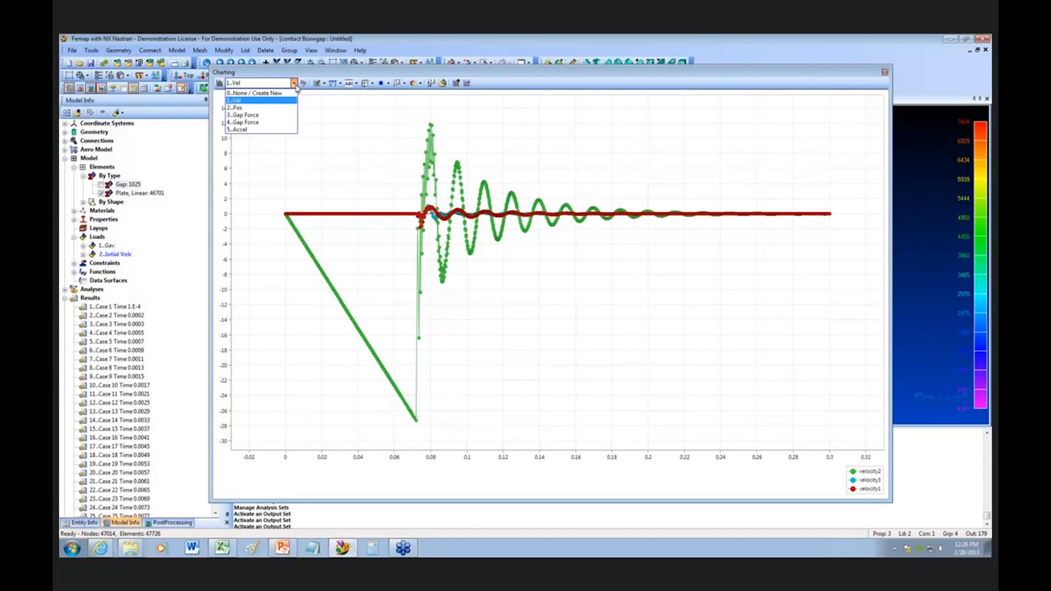
{"action": "left_click", "coordinate": [279, 130]}
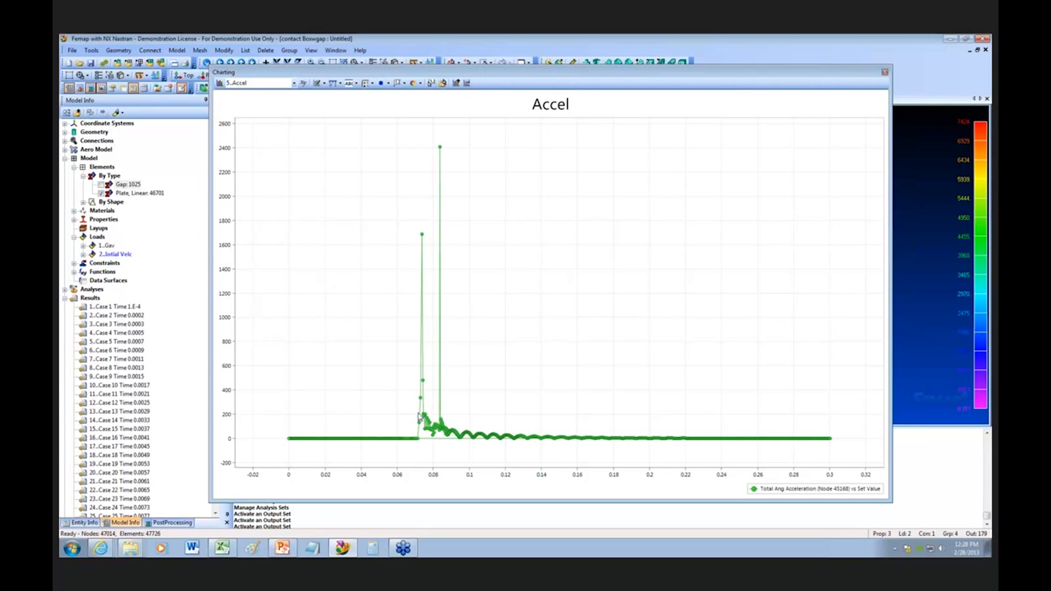
{"action": "left_click_drag", "start_coordinate": [655, 75], "coordinate": [655, 91]}
Step: Switch to the PowerPoint presentation and start its slide show
{"action": "left_click", "coordinate": [284, 552]}
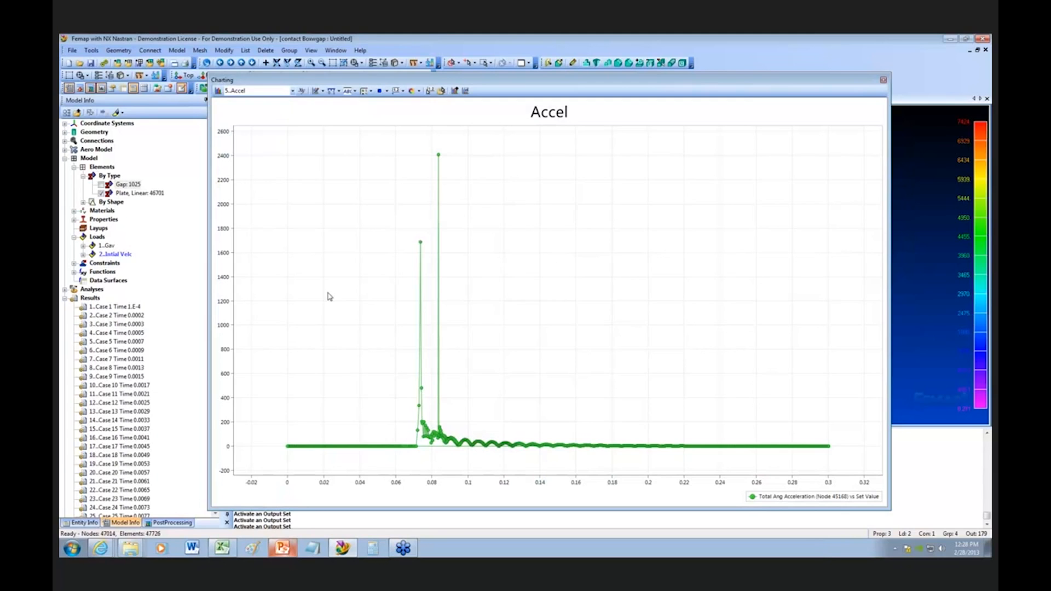
{"action": "left_click", "coordinate": [106, 70]}
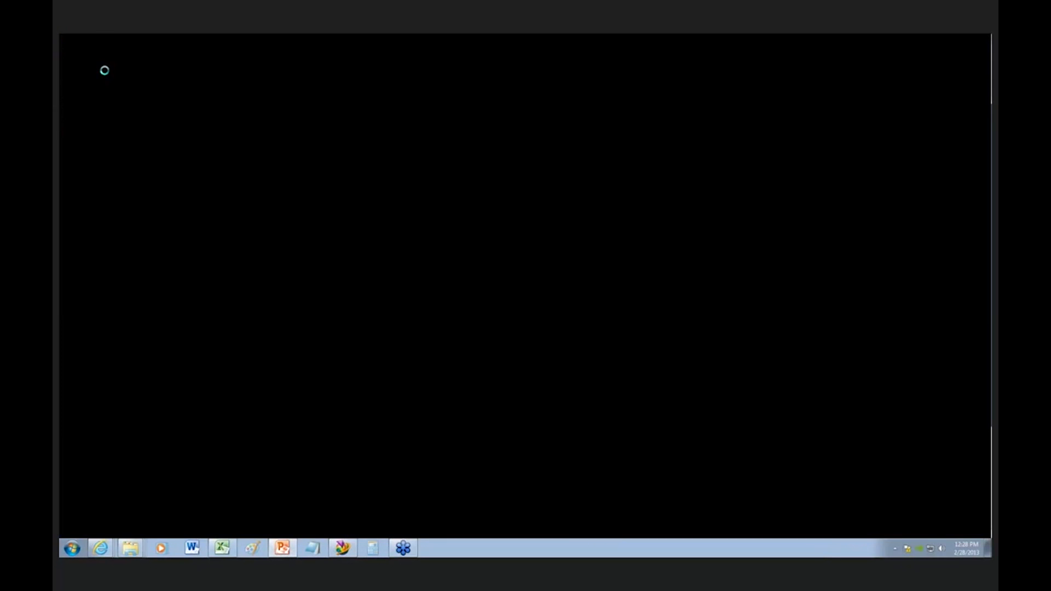
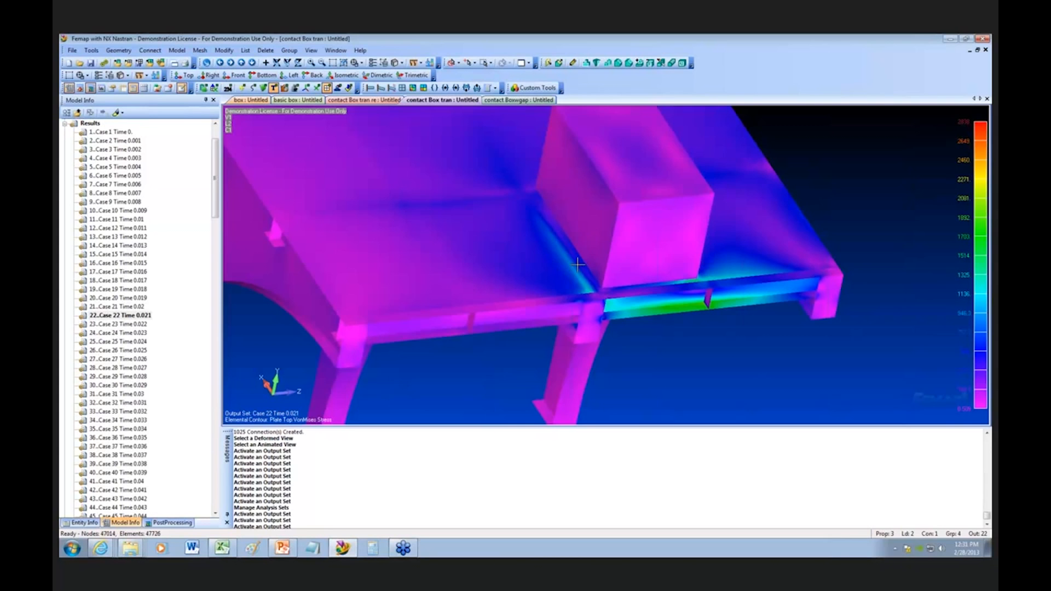
Step: Compare the stress contours of the contact Boxwgap, contact Box tran and contact Box tran re models
{"action": "left_click", "coordinate": [534, 101]}
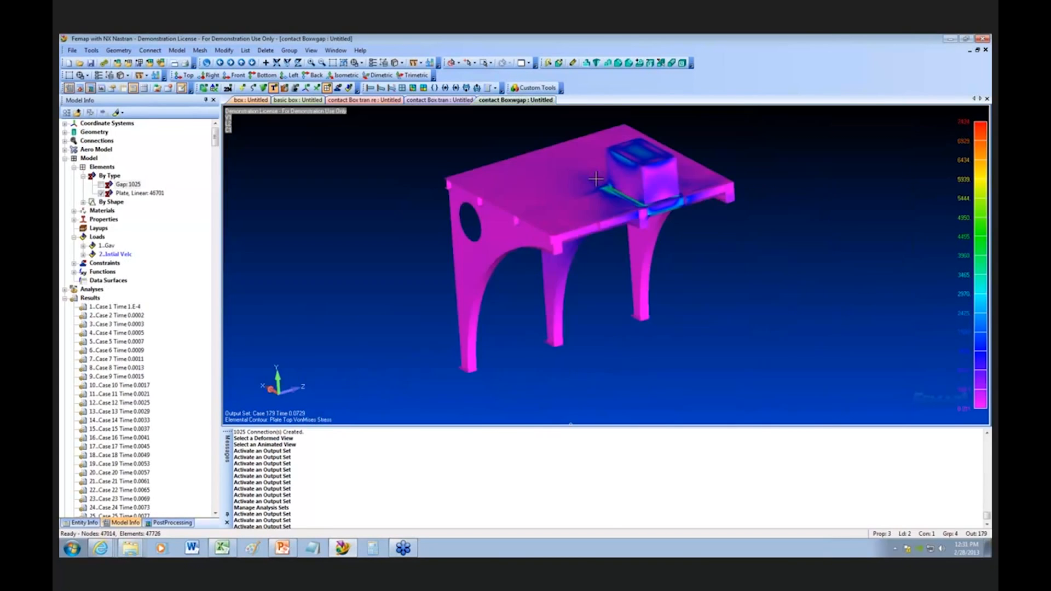
{"action": "left_click", "coordinate": [442, 101]}
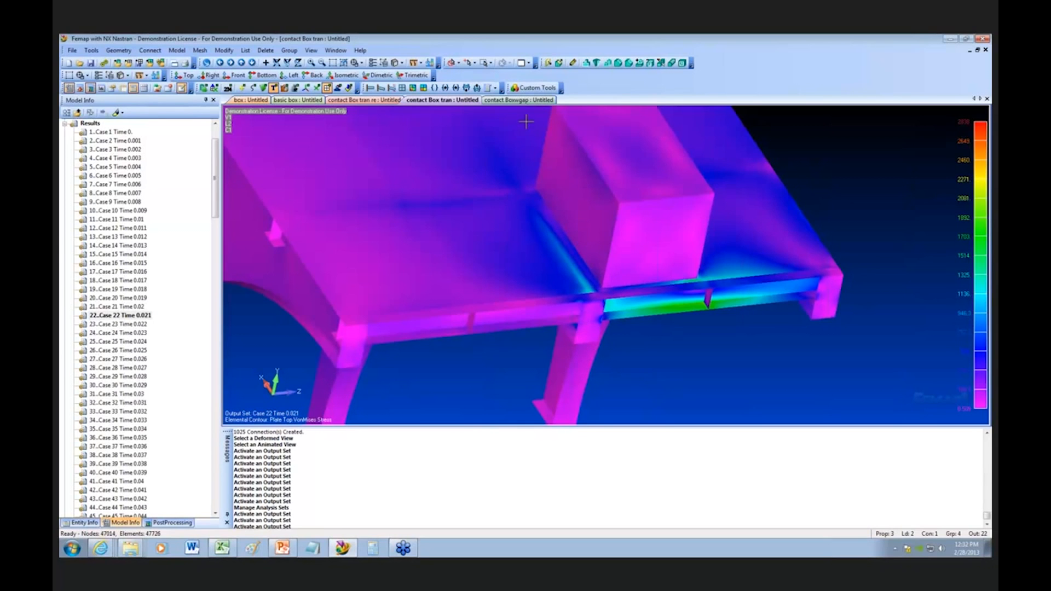
{"action": "left_click", "coordinate": [372, 102]}
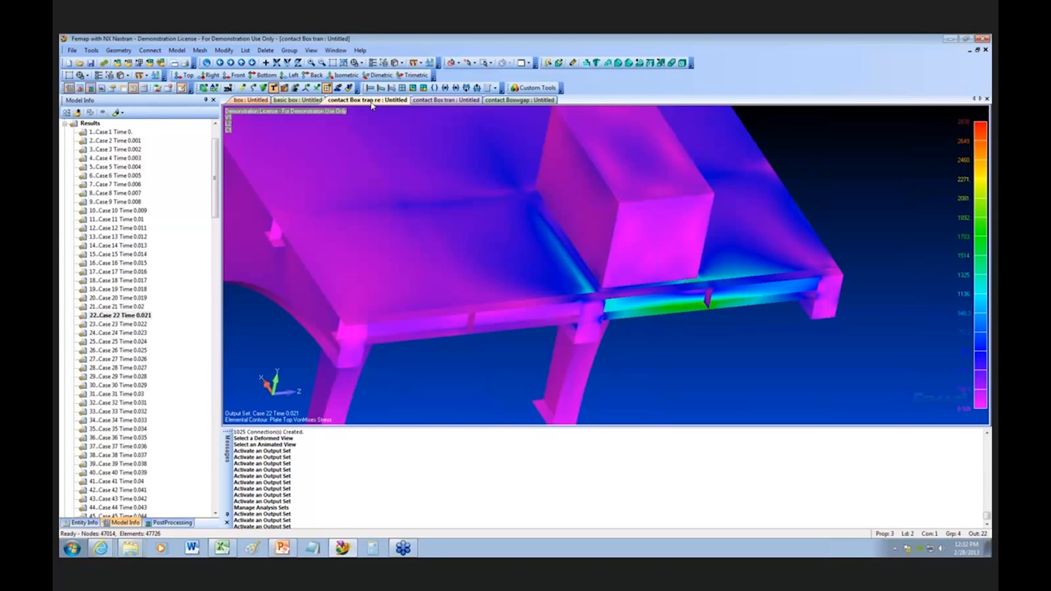
{"action": "left_click", "coordinate": [444, 102]}
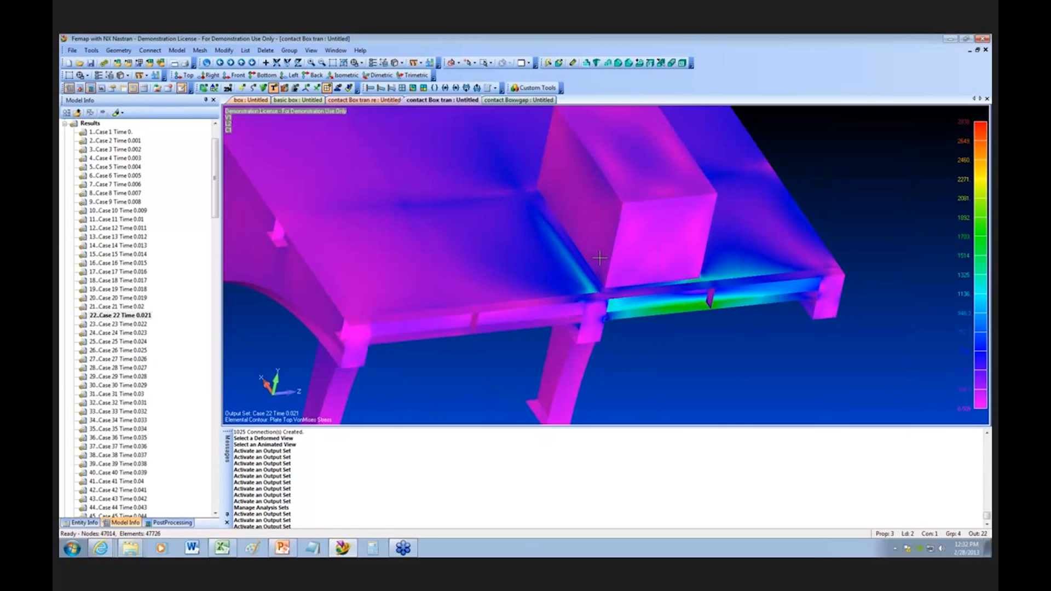
Step: Display the contact Boxwgap model and examine the Case 179 stress contour closely around the box
{"action": "left_click", "coordinate": [524, 102]}
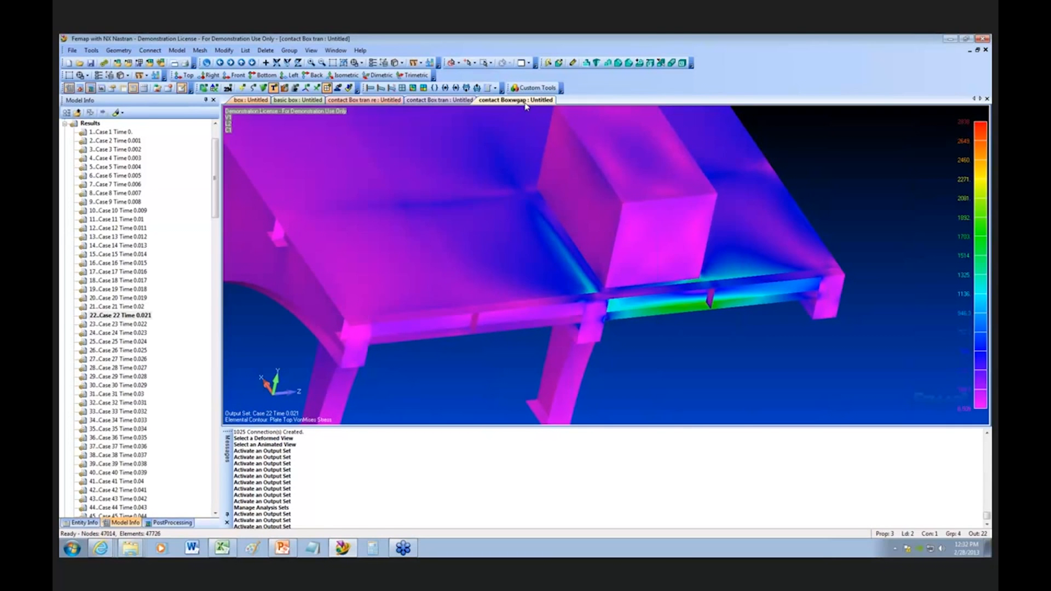
{"action": "middle_click_drag", "start_coordinate": [561, 222], "coordinate": [579, 240]}
{"action": "left_click", "coordinate": [333, 63]}
{"action": "left_click", "coordinate": [591, 162]}
{"action": "left_click", "coordinate": [691, 231]}
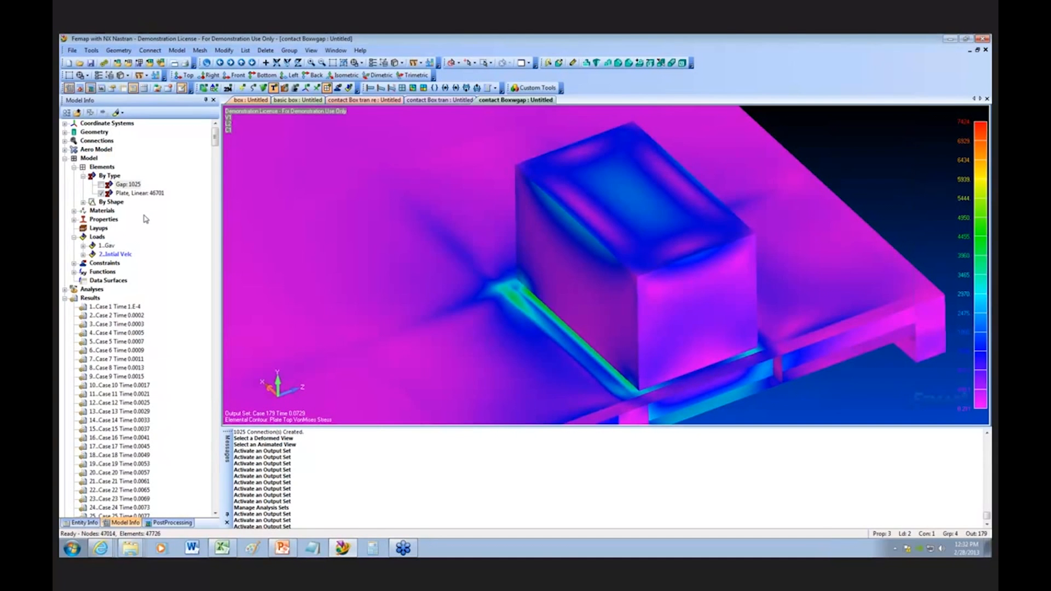
{"action": "scroll", "coordinate": [450, 281], "scroll_direction": "down", "scroll_amount": 3}
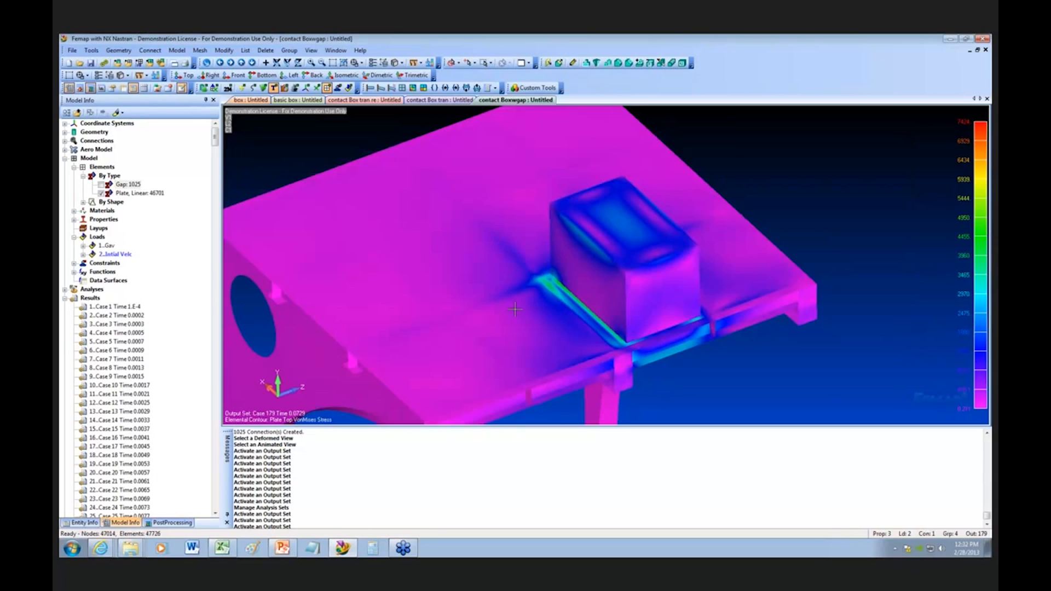
{"action": "scroll", "coordinate": [517, 311], "scroll_direction": "up", "scroll_amount": 1}
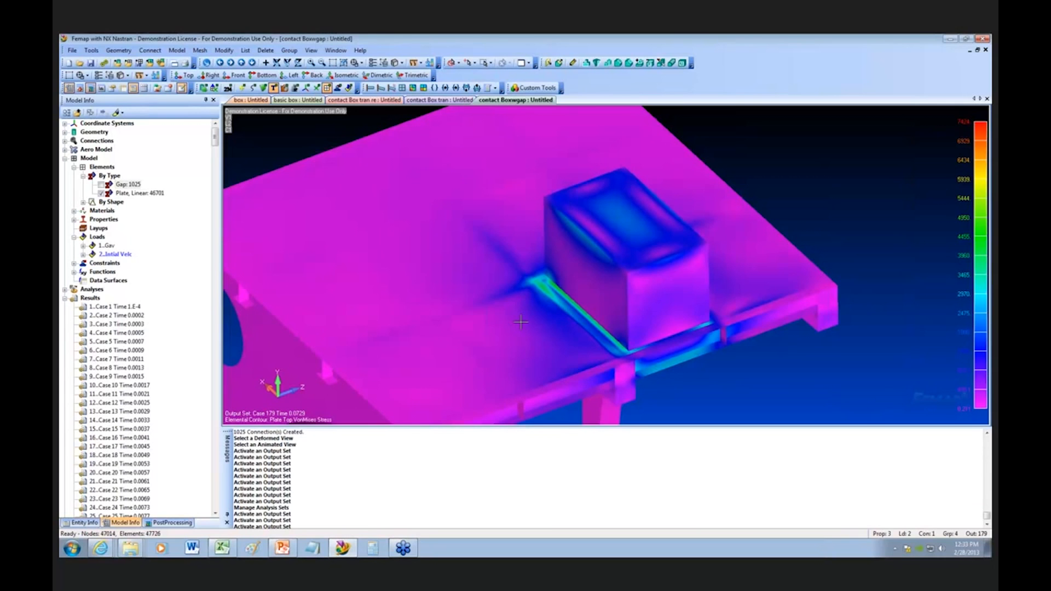
{"action": "scroll", "coordinate": [464, 388], "scroll_direction": "down", "scroll_amount": 1}
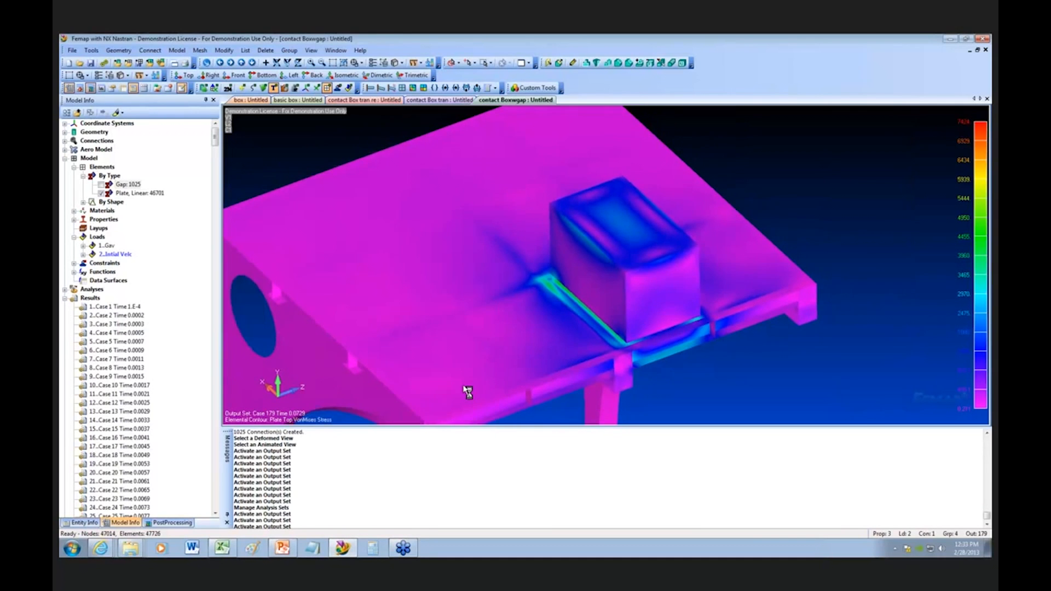
{"action": "scroll", "coordinate": [463, 386], "scroll_direction": "up", "scroll_amount": 1}
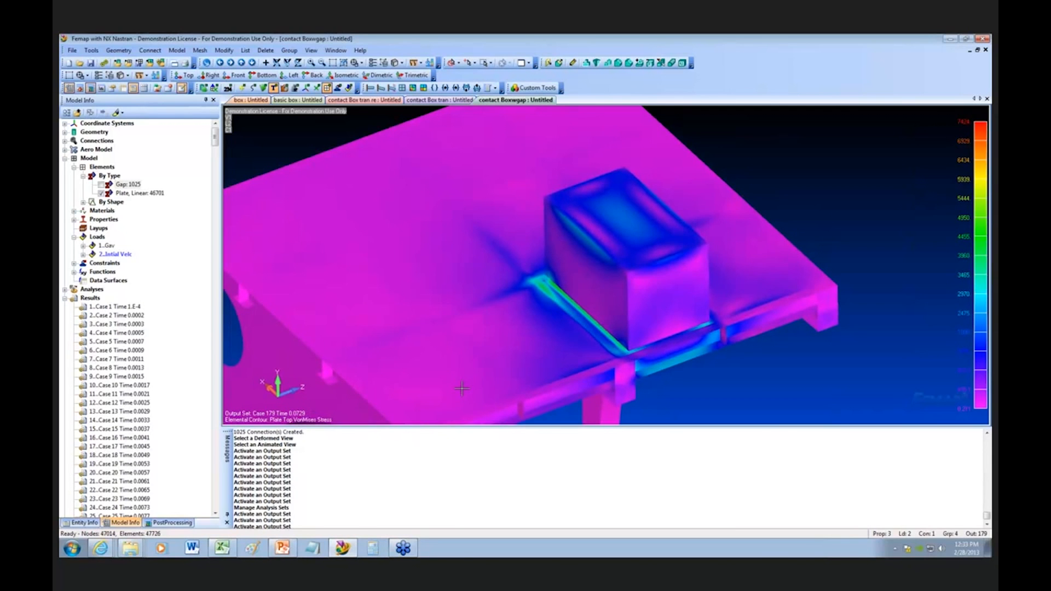
{"action": "scroll", "coordinate": [462, 389], "scroll_direction": "down", "scroll_amount": 1}
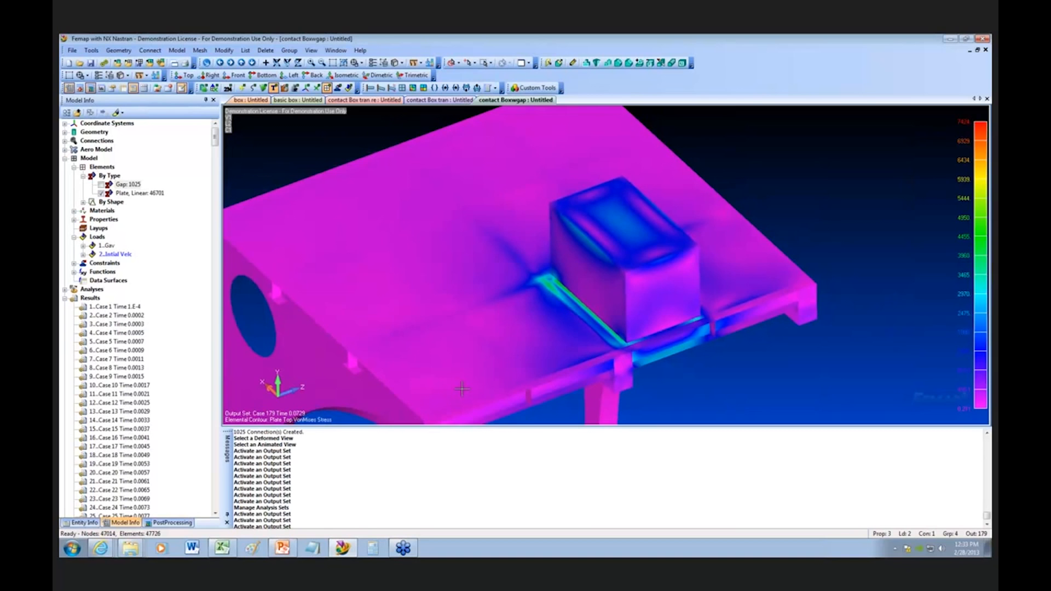
{"action": "scroll", "coordinate": [463, 390], "scroll_direction": "up", "scroll_amount": 1}
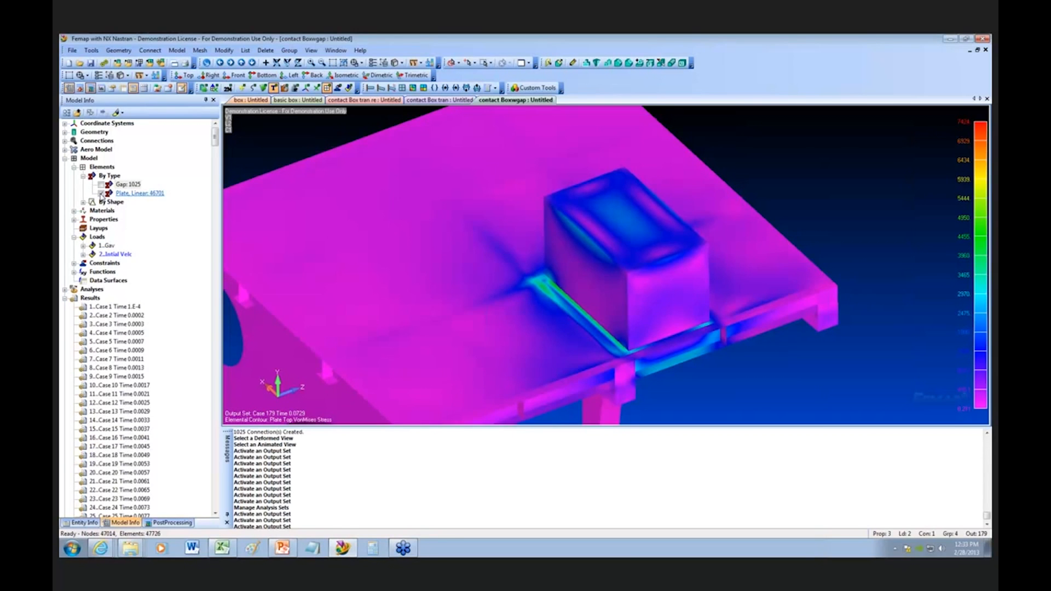
Step: Hide the linear plate elements and show only the gap elements to inspect the contact grid beneath the box
{"action": "left_click", "coordinate": [101, 194]}
{"action": "scroll", "coordinate": [552, 398], "scroll_direction": "down", "scroll_amount": 3}
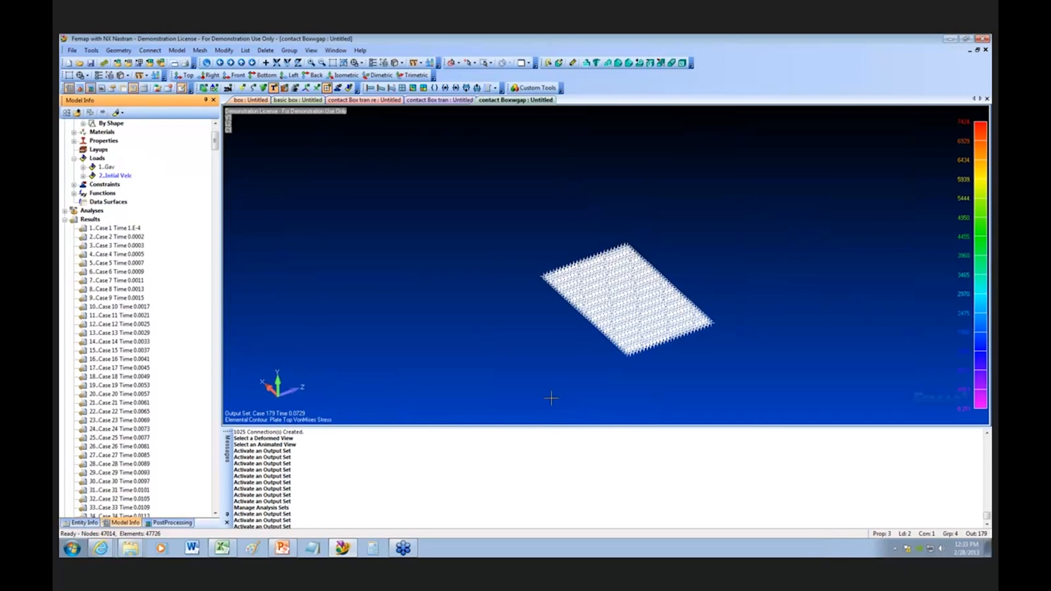
{"action": "scroll", "coordinate": [570, 383], "scroll_direction": "up", "scroll_amount": 4}
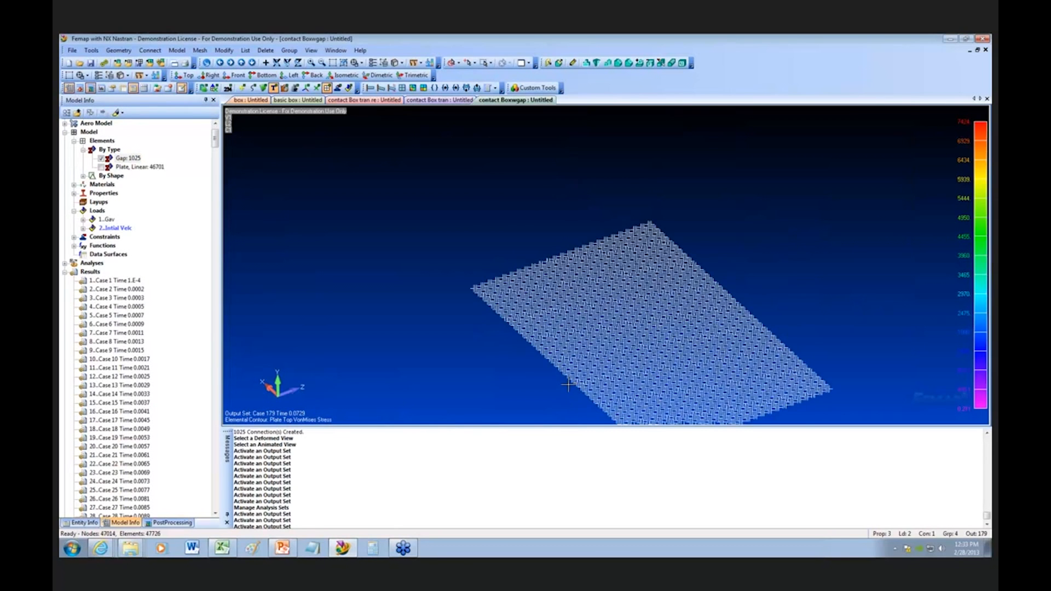
{"action": "scroll", "coordinate": [569, 385], "scroll_direction": "down", "scroll_amount": 3}
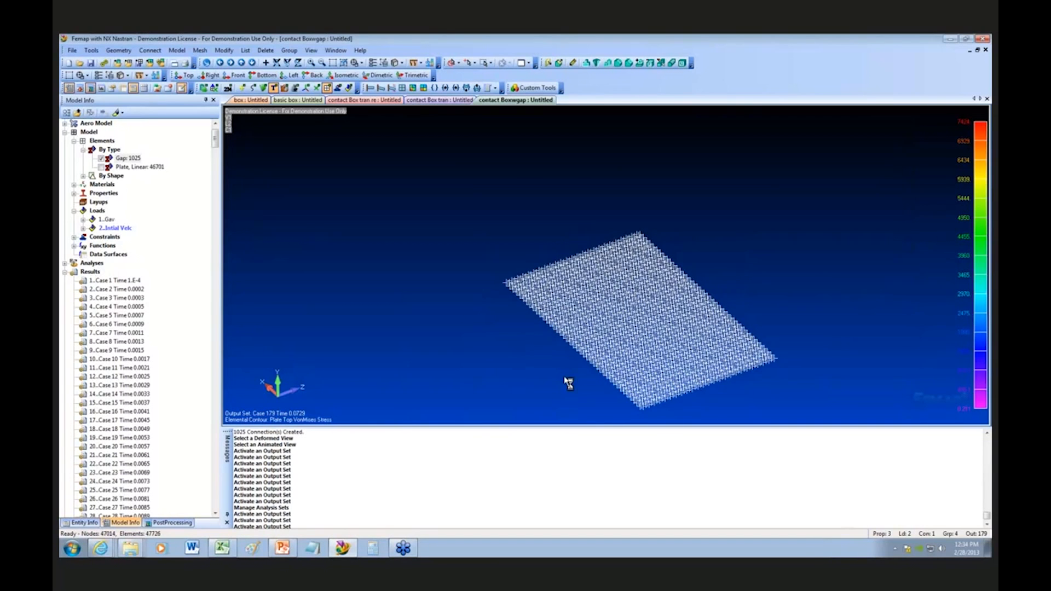
{"action": "scroll", "coordinate": [564, 377], "scroll_direction": "up", "scroll_amount": 3}
{"action": "scroll", "coordinate": [565, 378], "scroll_direction": "up", "scroll_amount": 2}
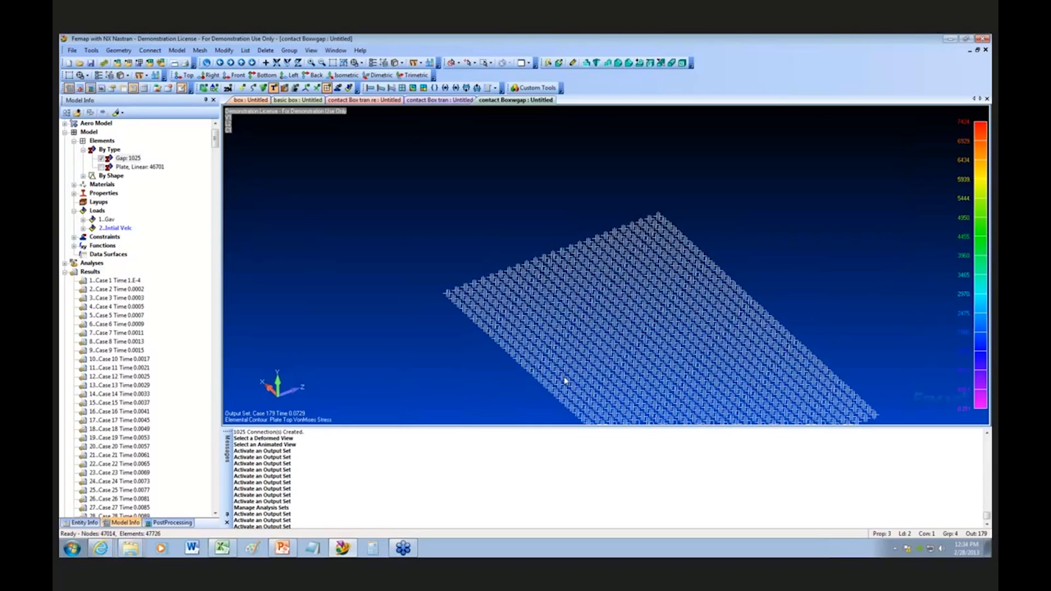
{"action": "scroll", "coordinate": [565, 379], "scroll_direction": "down", "scroll_amount": 3}
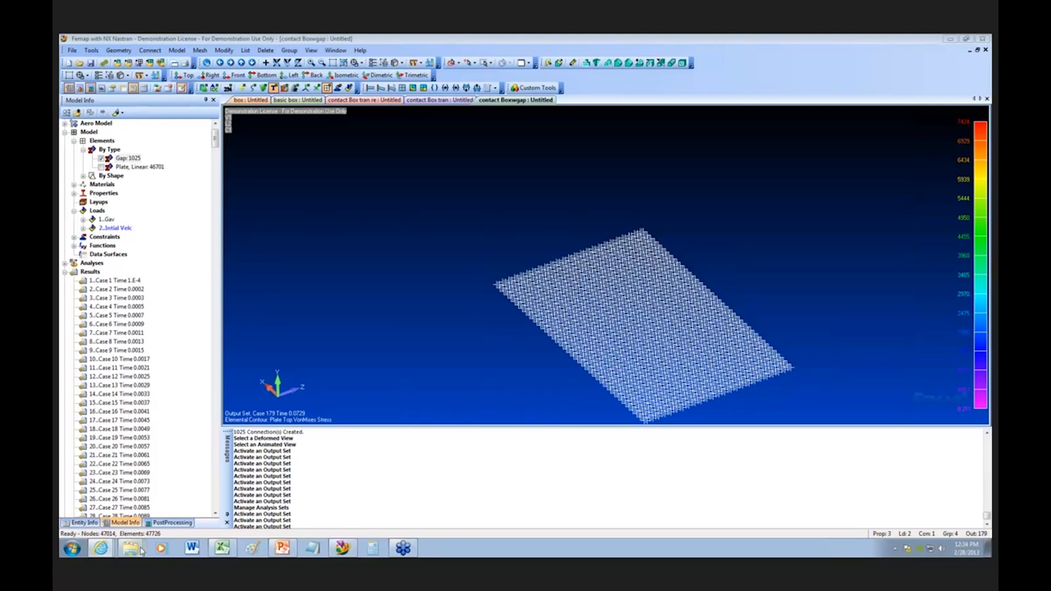
{"action": "right_click", "coordinate": [458, 554]}
{"action": "left_click", "coordinate": [448, 553]}
Step: Open the Executive/Solution options of the NX Nastran NL Trans analysis set in the Analysis Set Manager
{"action": "left_click", "coordinate": [65, 264]}
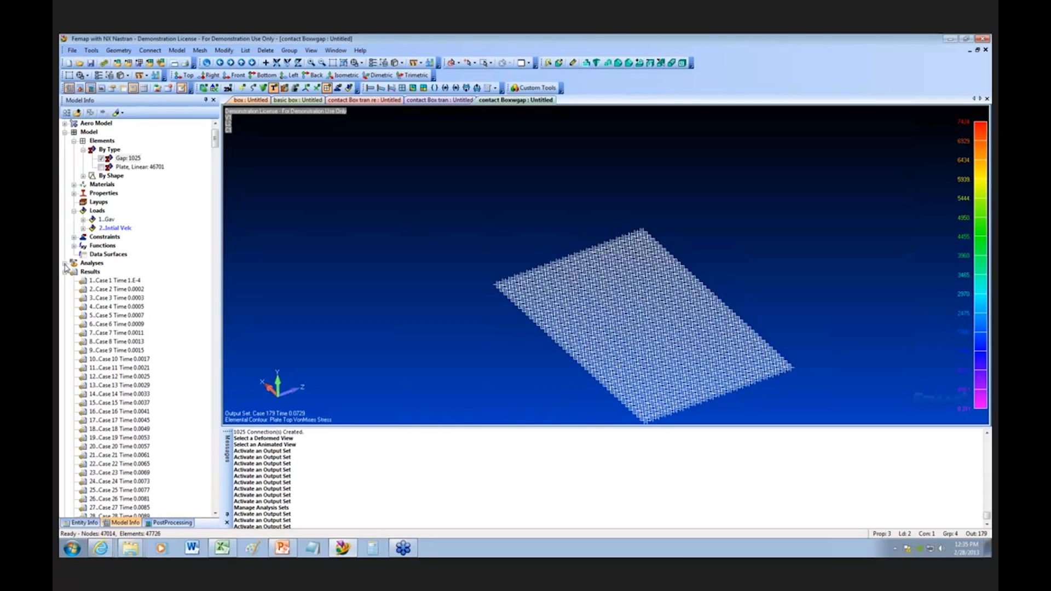
{"action": "right_click", "coordinate": [113, 282]}
{"action": "left_click", "coordinate": [145, 288]}
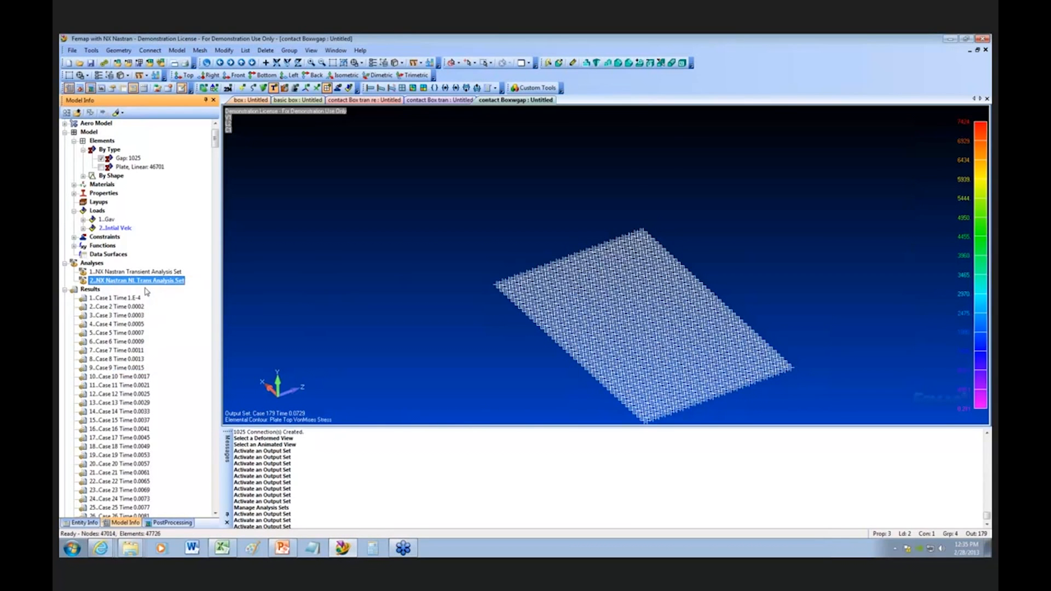
{"action": "left_click", "coordinate": [430, 210]}
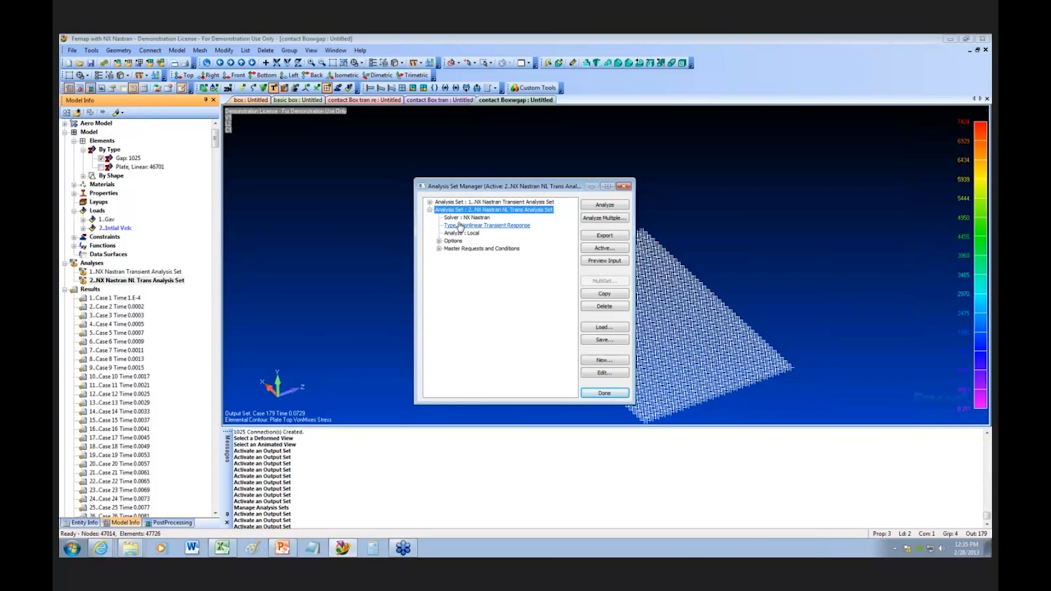
{"action": "left_click", "coordinate": [439, 241]}
{"action": "left_click", "coordinate": [449, 249]}
{"action": "double_click", "coordinate": [479, 257]}
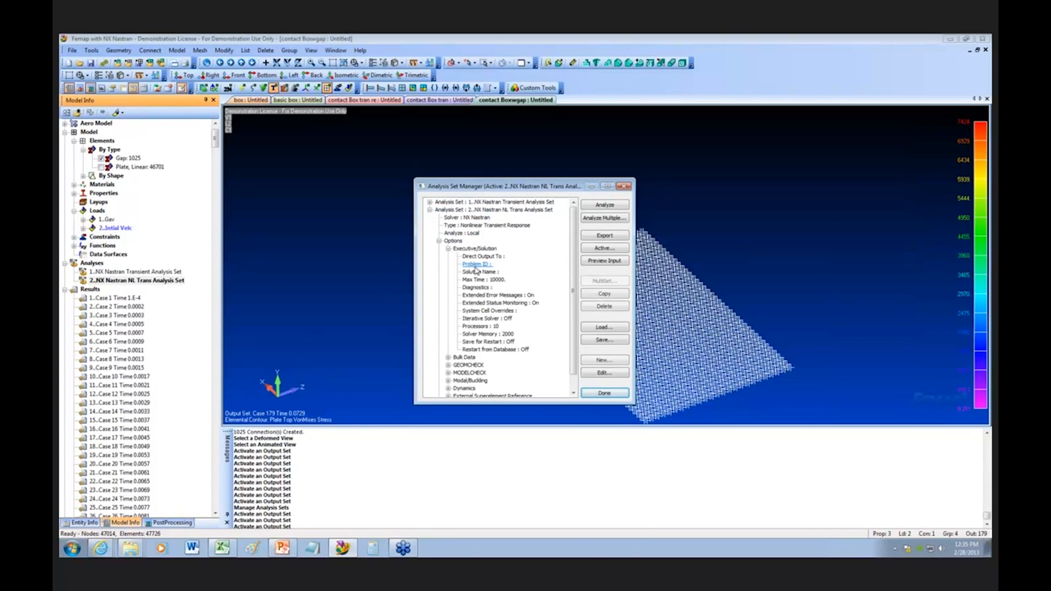
Step: Examine the Number of Processors setting in the NASTRAN solution options, switching it off and back on
{"action": "left_click_drag", "start_coordinate": [524, 338], "coordinate": [400, 132]}
{"action": "double_click", "coordinate": [487, 222]}
{"action": "left_click", "coordinate": [488, 222]}
{"action": "double_click", "coordinate": [495, 220]}
{"action": "left_click_drag", "start_coordinate": [470, 135], "coordinate": [486, 161]}
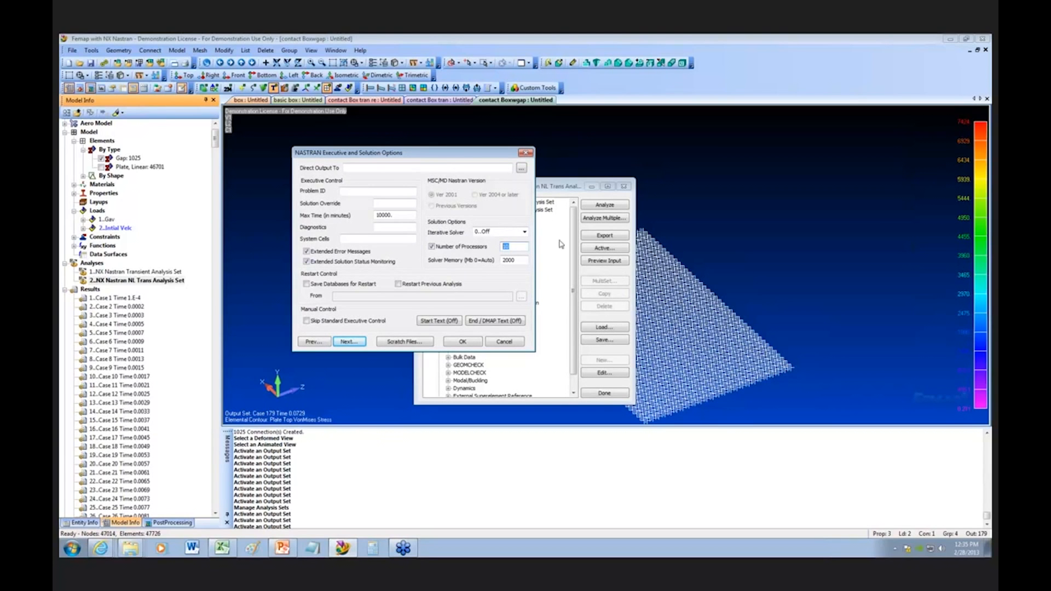
{"action": "left_click", "coordinate": [433, 247]}
{"action": "left_click", "coordinate": [433, 247]}
{"action": "left_click_drag", "start_coordinate": [510, 247], "coordinate": [503, 248]}
{"action": "left_click_drag", "start_coordinate": [489, 158], "coordinate": [610, 164]}
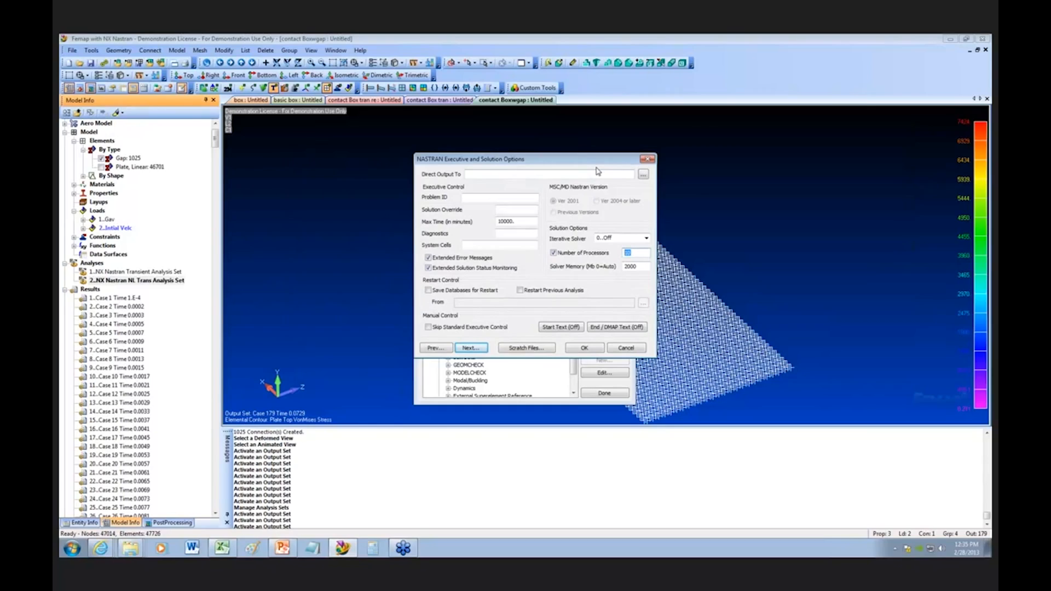